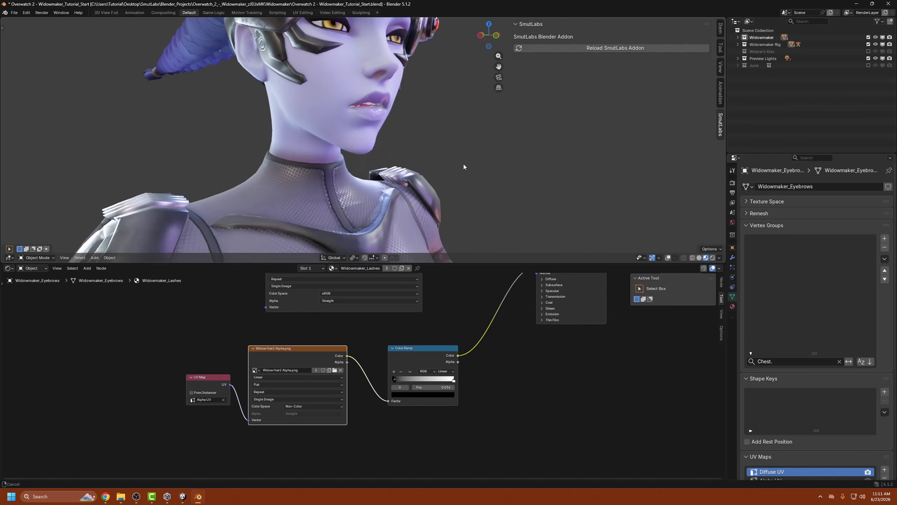
Select the Widowmaker_Body mesh in the 3D view and examine its material's full shader node graph
{"action": "scroll", "coordinate": [481, 128], "scroll_direction": "down", "scroll_amount": 5}
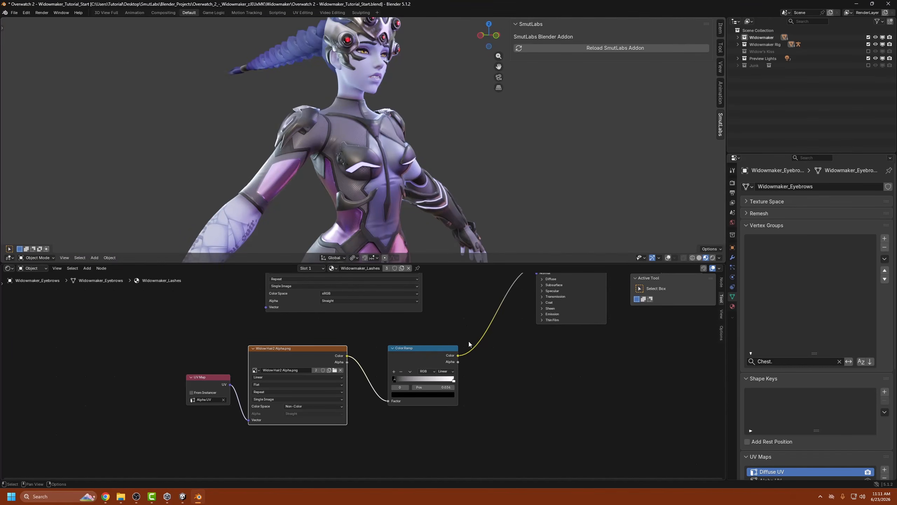
{"action": "left_click", "coordinate": [392, 147]}
{"action": "scroll", "coordinate": [438, 324], "scroll_direction": "down", "scroll_amount": 8}
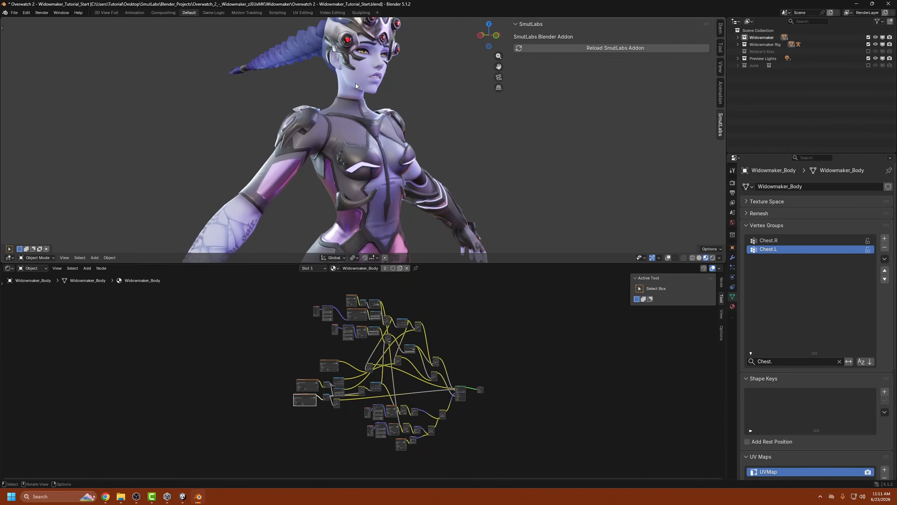
{"action": "scroll", "coordinate": [389, 372], "scroll_direction": "down", "scroll_amount": 2}
{"action": "middle_click_drag", "start_coordinate": [420, 368], "coordinate": [441, 341]}
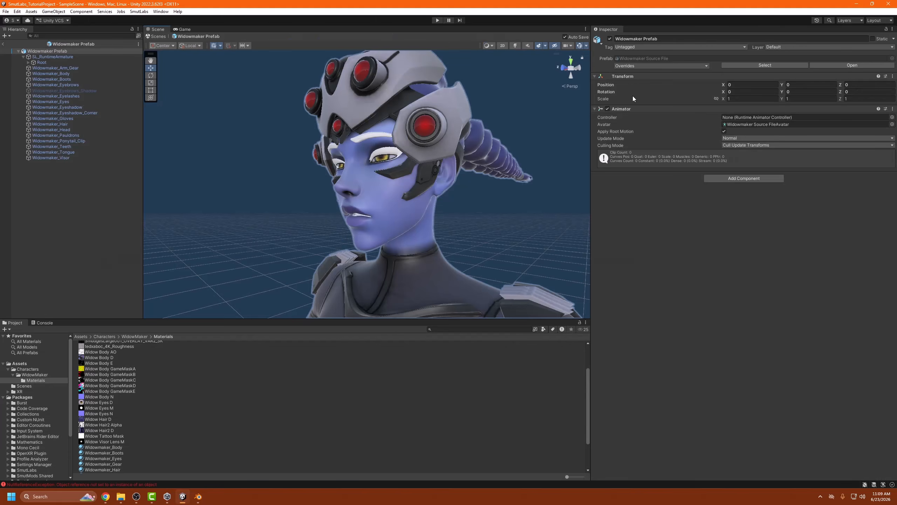
In Unity, select the eyebrows mesh, open its Widowmaker_Lashes material and lock the Inspector on it
{"action": "left_click", "coordinate": [361, 136]}
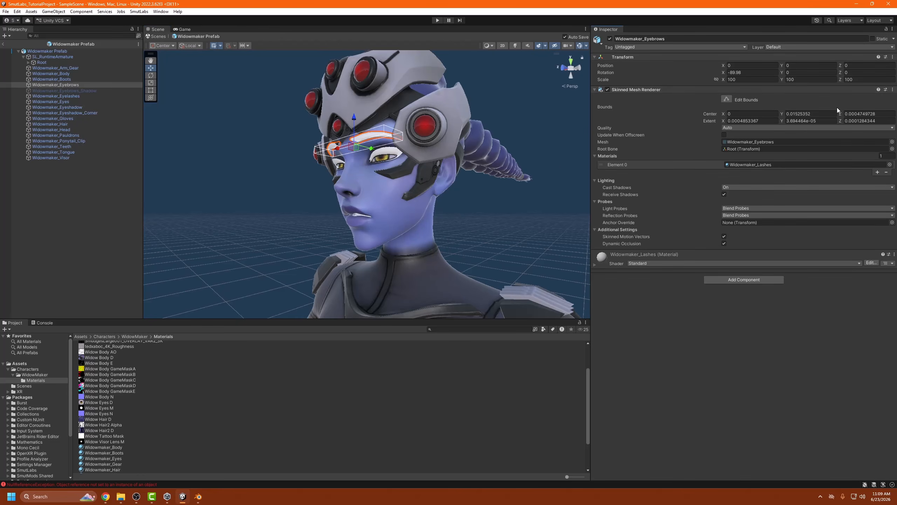
{"action": "left_click", "coordinate": [754, 166]}
{"action": "left_click", "coordinate": [118, 431]}
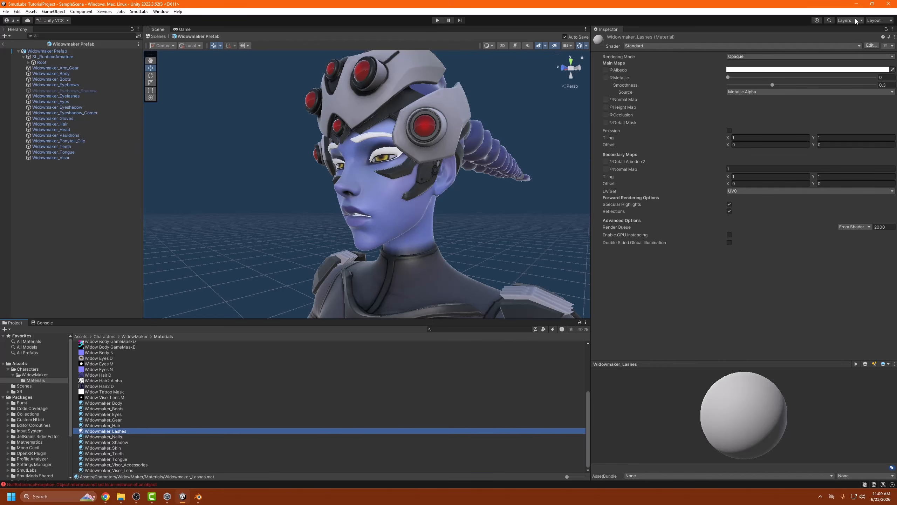
{"action": "left_click", "coordinate": [886, 29]}
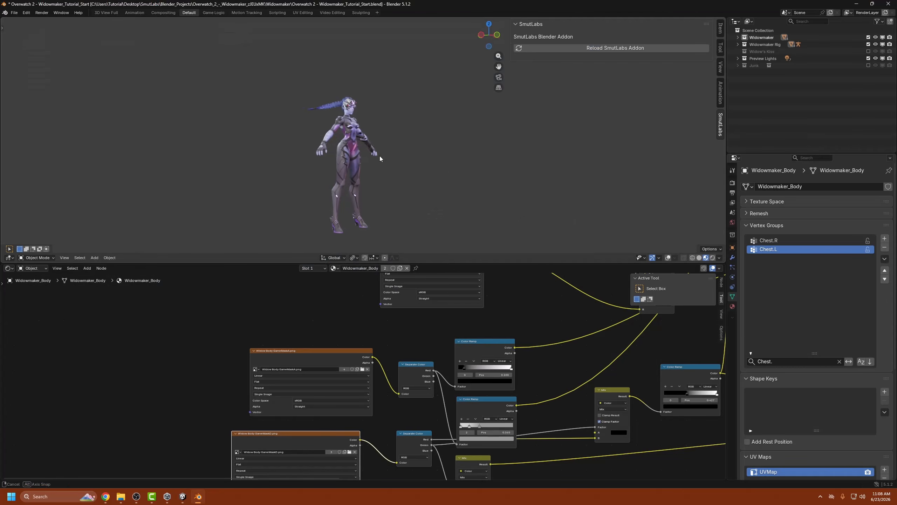
In Blender, select the character's eyebrows mesh and frame its Widowmaker_Lashes shader nodes for inspection
{"action": "scroll", "coordinate": [373, 154], "scroll_direction": "up", "scroll_amount": 6}
{"action": "middle_click_drag", "start_coordinate": [354, 63], "coordinate": [364, 141], "text": "shift"}
{"action": "scroll", "coordinate": [363, 140], "scroll_direction": "up", "scroll_amount": 7}
{"action": "left_click", "coordinate": [348, 52]}
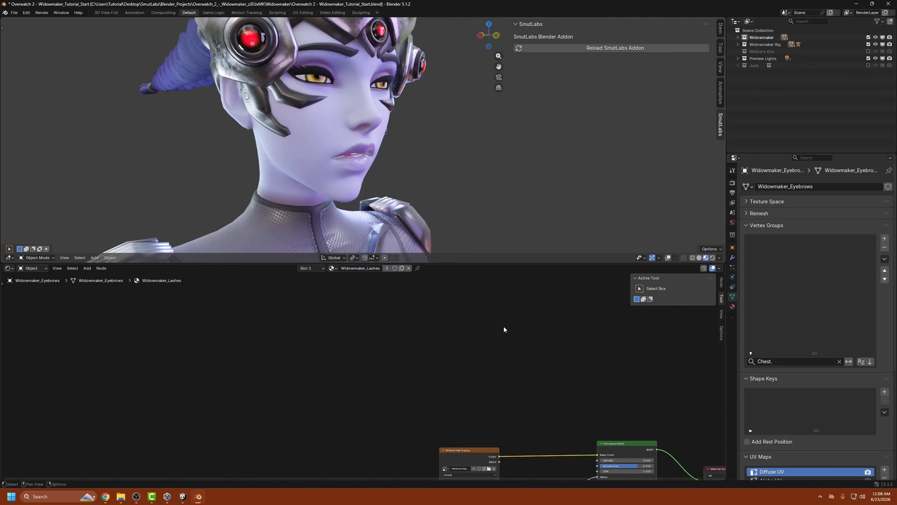
{"action": "scroll", "coordinate": [526, 364], "scroll_direction": "down", "scroll_amount": 8}
{"action": "middle_click_drag", "start_coordinate": [566, 406], "coordinate": [550, 315]}
{"action": "scroll", "coordinate": [488, 347], "scroll_direction": "up", "scroll_amount": 3}
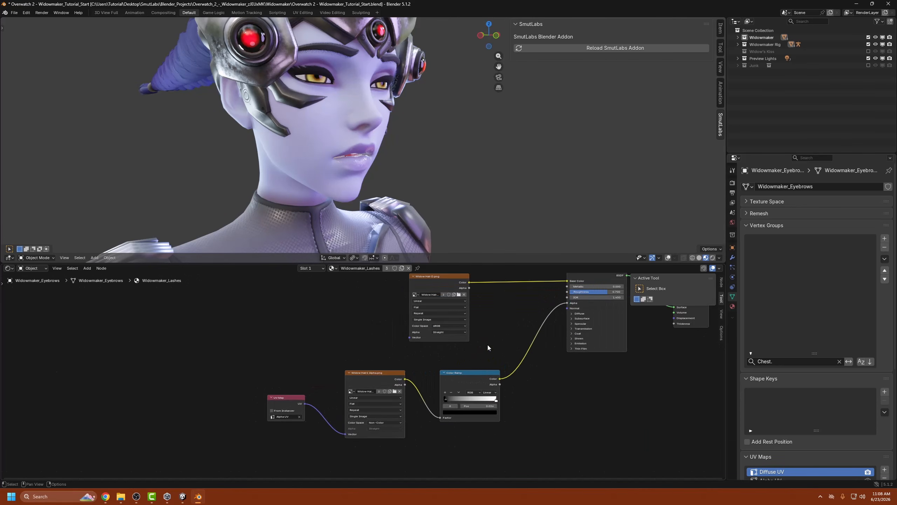
Widen the base color and alpha image texture nodes to read their file names, and return to Unity
{"action": "left_click_drag", "start_coordinate": [410, 300], "coordinate": [338, 300]}
{"action": "scroll", "coordinate": [374, 290], "scroll_direction": "up", "scroll_amount": 3}
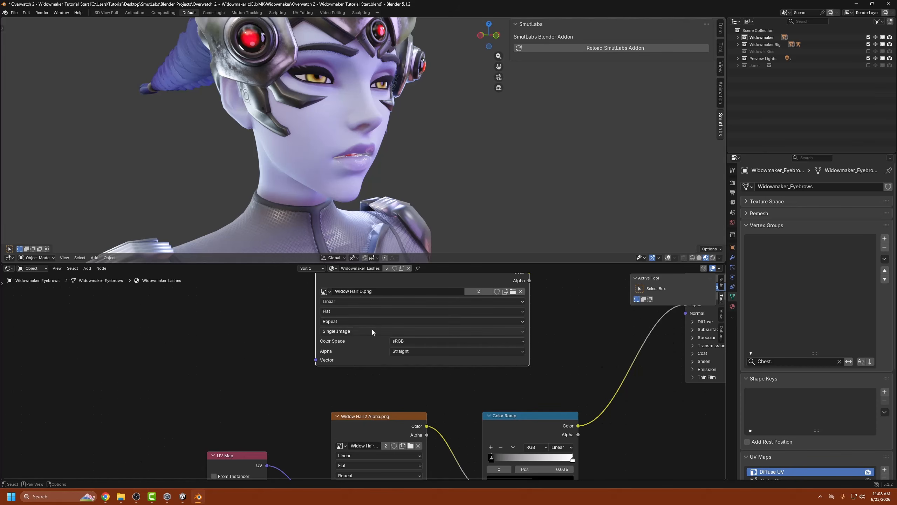
{"action": "middle_click_drag", "start_coordinate": [340, 431], "coordinate": [347, 362]}
{"action": "left_click_drag", "start_coordinate": [340, 389], "coordinate": [299, 389]}
{"action": "middle_click_drag", "start_coordinate": [599, 382], "coordinate": [437, 479]}
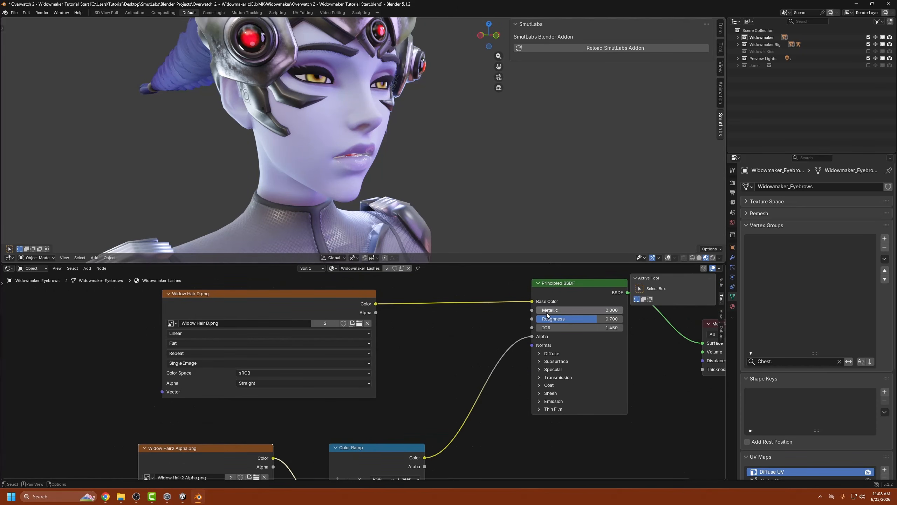
{"action": "key", "text": "alt+Tab"}
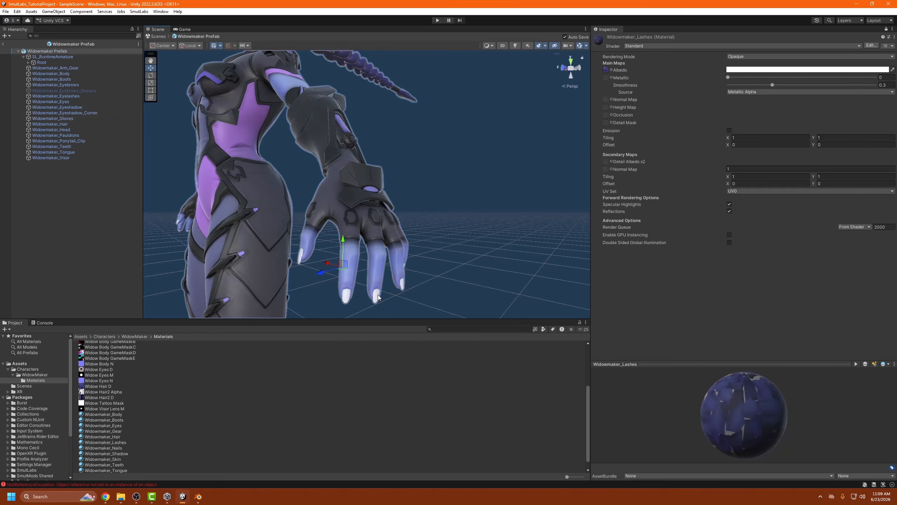
Unlock the Inspector, select the gloves mesh, and open and lock onto its Widowmaker_Nails material
{"action": "left_click", "coordinate": [885, 28]}
{"action": "left_click", "coordinate": [349, 300]}
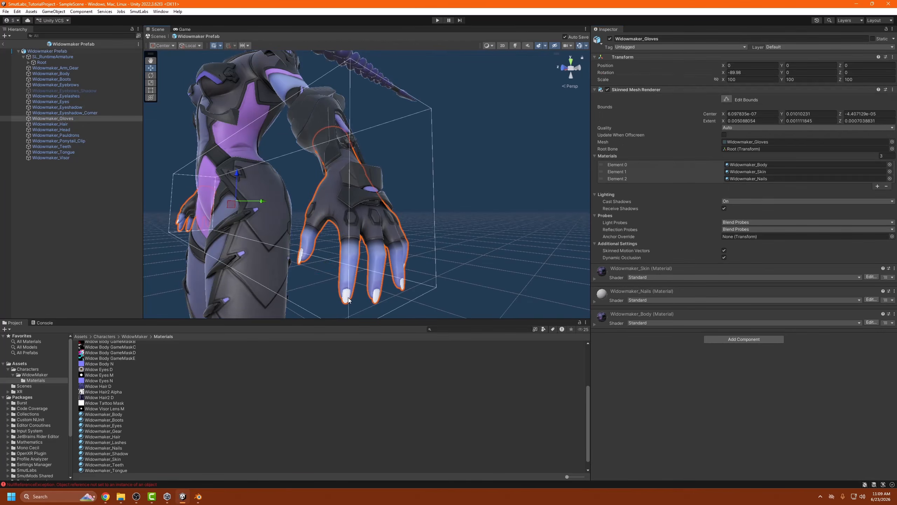
{"action": "left_click", "coordinate": [765, 179]}
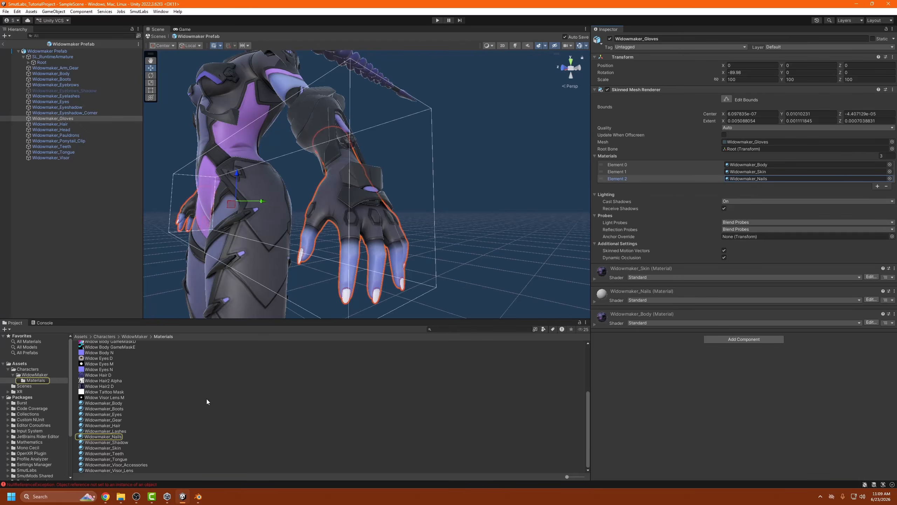
{"action": "left_click", "coordinate": [118, 437]}
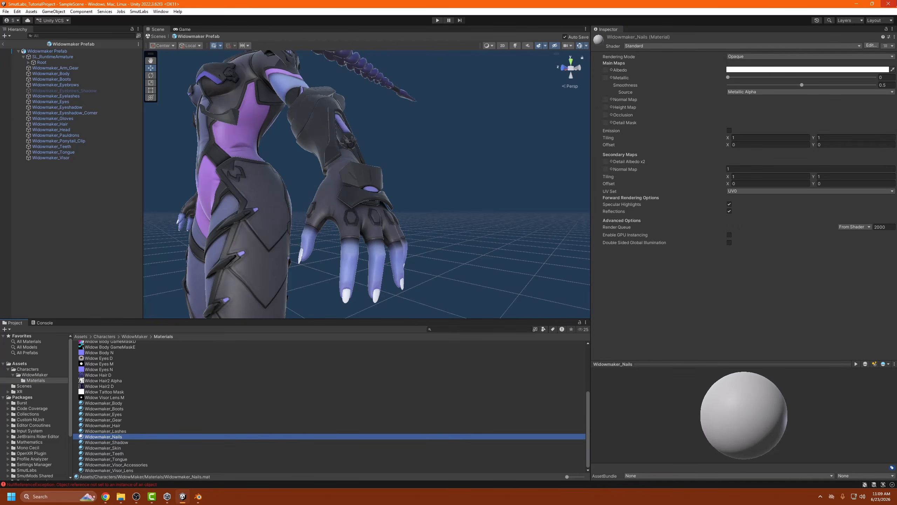
{"action": "left_click", "coordinate": [886, 29]}
Assign Widow Body N as the Normal Map and Widow Body D as the Albedo of the Widowmaker_Nails material
{"action": "scroll", "coordinate": [163, 375], "scroll_direction": "up", "scroll_amount": 5}
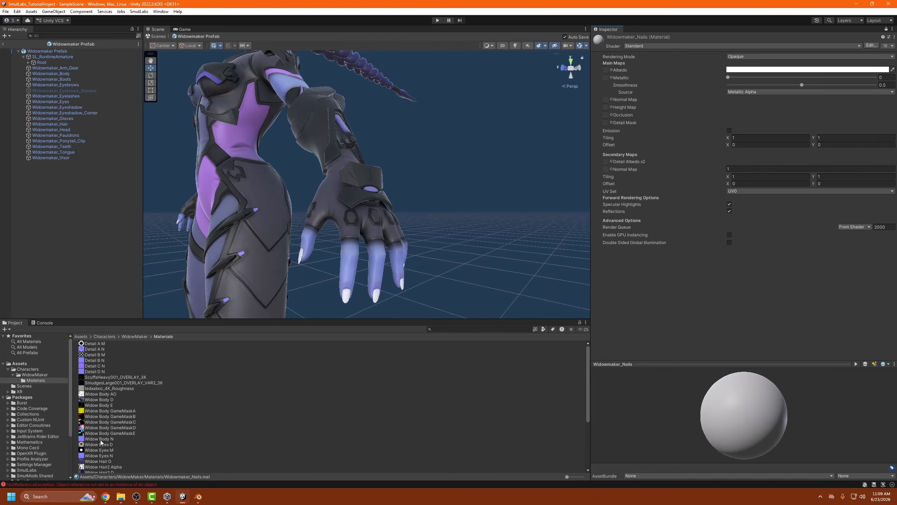
{"action": "left_click_drag", "start_coordinate": [101, 439], "coordinate": [607, 102]}
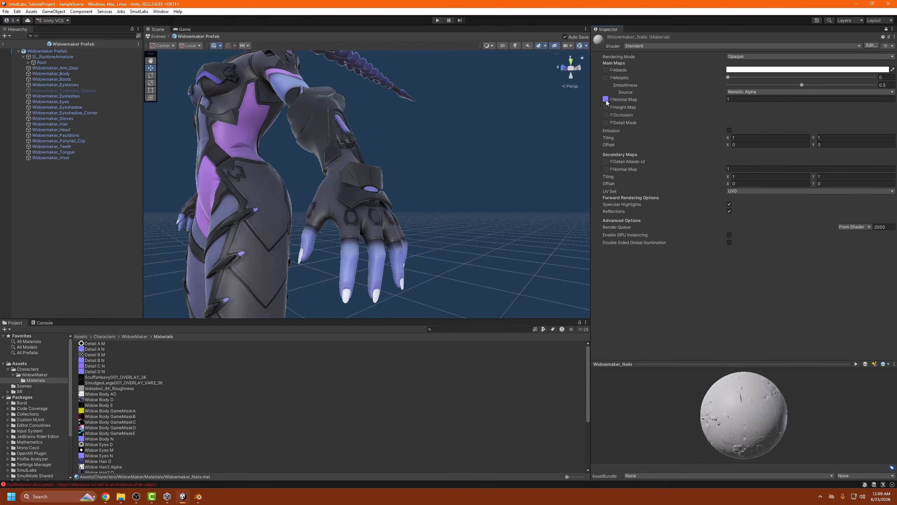
{"action": "left_click_drag", "start_coordinate": [104, 401], "coordinate": [606, 70]}
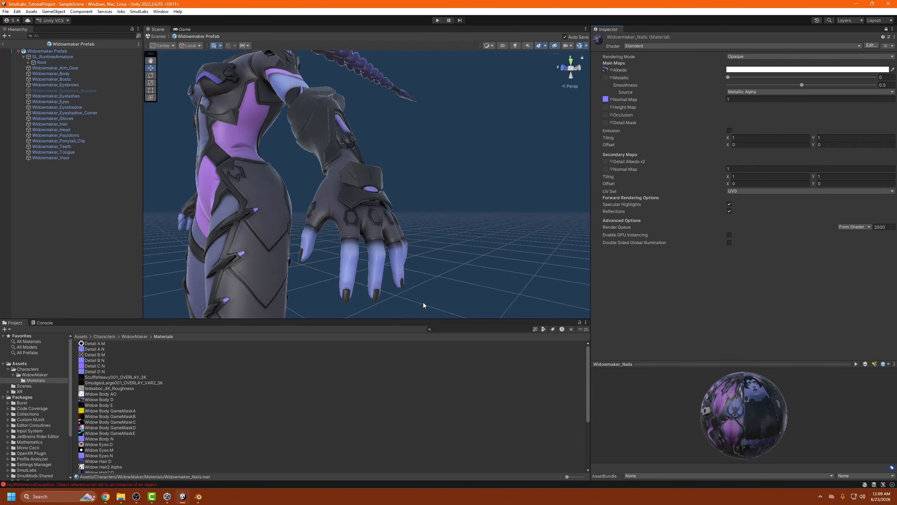
Assign Widow Body AO as the nails material's Occlusion map and raise its Metallic value
{"action": "left_click_drag", "start_coordinate": [109, 394], "coordinate": [626, 229]}
{"action": "left_click_drag", "start_coordinate": [604, 115], "coordinate": [605, 116]}
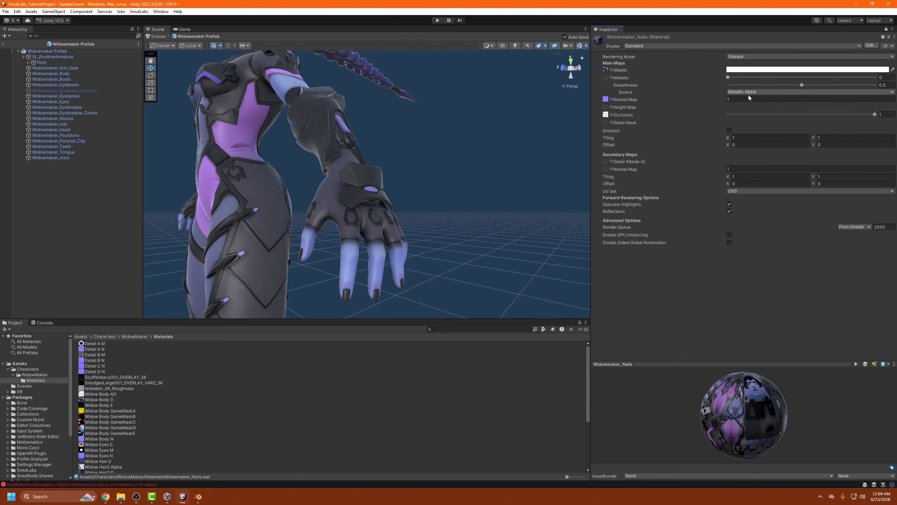
{"action": "left_click_drag", "start_coordinate": [730, 77], "coordinate": [814, 78]}
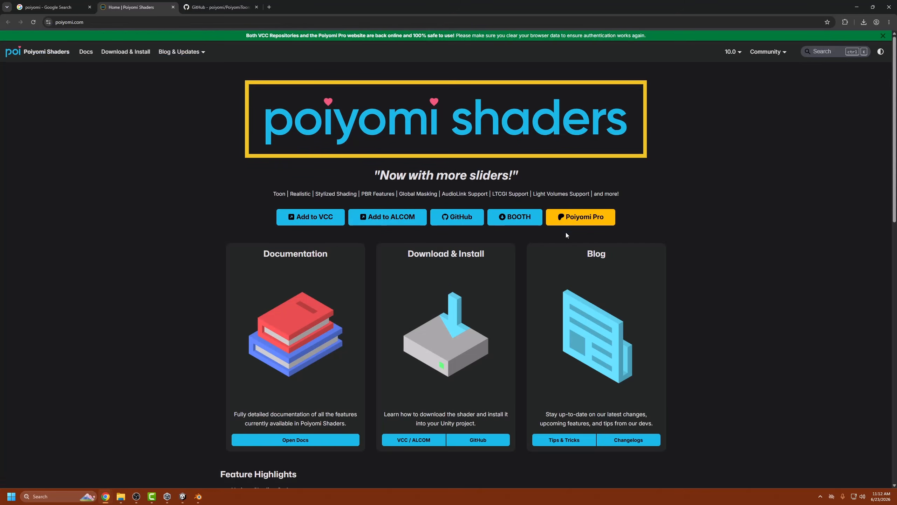
Open the PoiyomiToonShader GitHub repository from the Poiyomi site in the browser and show its code download options
{"action": "left_click", "coordinate": [474, 218]}
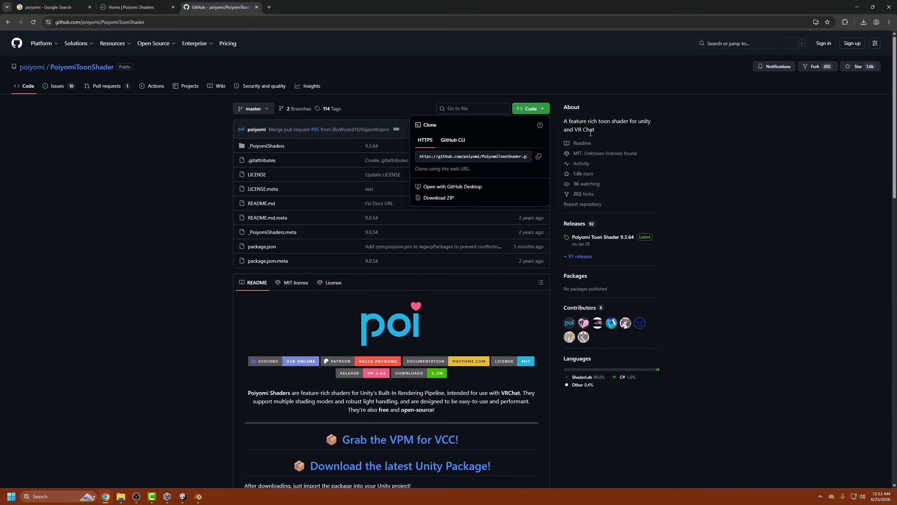
{"action": "left_click", "coordinate": [534, 110]}
{"action": "left_click", "coordinate": [542, 112]}
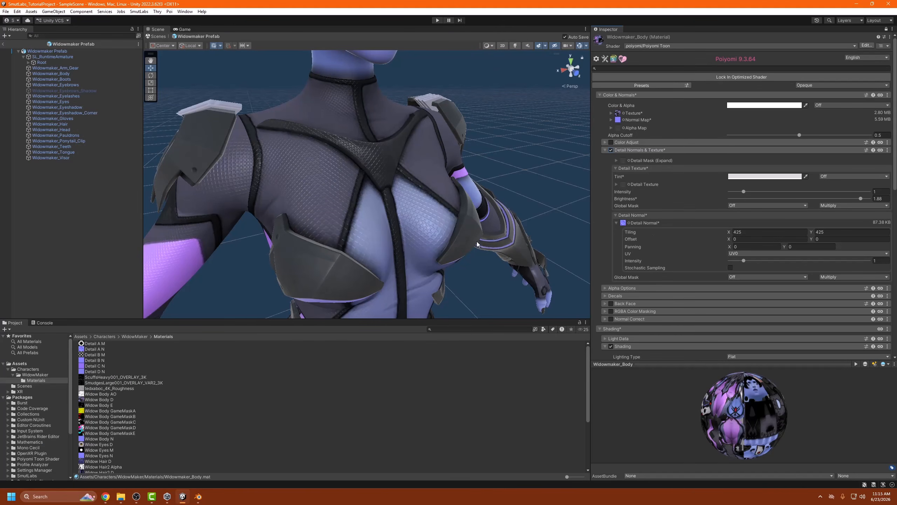
Examine the detail normal pattern of the Poiyomi body material on the character's chest, hips and arms
{"action": "scroll", "coordinate": [465, 164], "scroll_direction": "down", "scroll_amount": 5}
{"action": "scroll", "coordinate": [389, 206], "scroll_direction": "up", "scroll_amount": 5}
{"action": "middle_click_drag", "start_coordinate": [389, 206], "coordinate": [443, 138]}
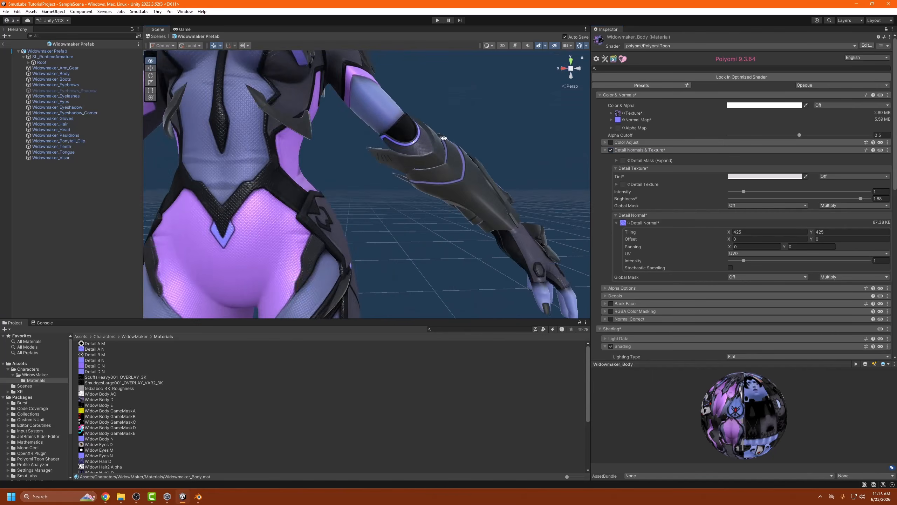
{"action": "left_click_drag", "start_coordinate": [442, 138], "coordinate": [466, 107], "text": "alt"}
{"action": "middle_click_drag", "start_coordinate": [466, 107], "coordinate": [489, 162]}
{"action": "left_click_drag", "start_coordinate": [489, 162], "coordinate": [371, 172], "text": "alt"}
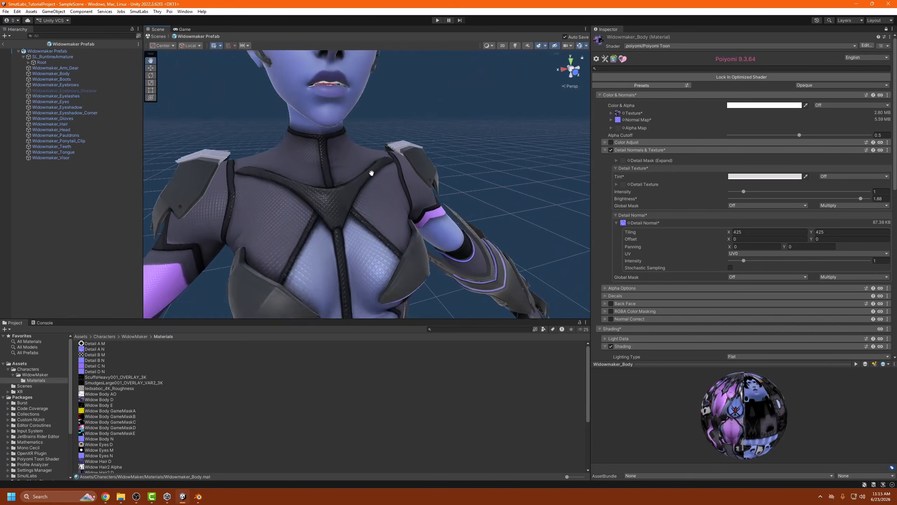
{"action": "middle_click_drag", "start_coordinate": [371, 173], "coordinate": [369, 210]}
Select the head mesh, open its Widowmaker_Skin material and switch its shader to Poiyomi Toon
{"action": "left_click", "coordinate": [369, 211]}
{"action": "left_click", "coordinate": [404, 109]}
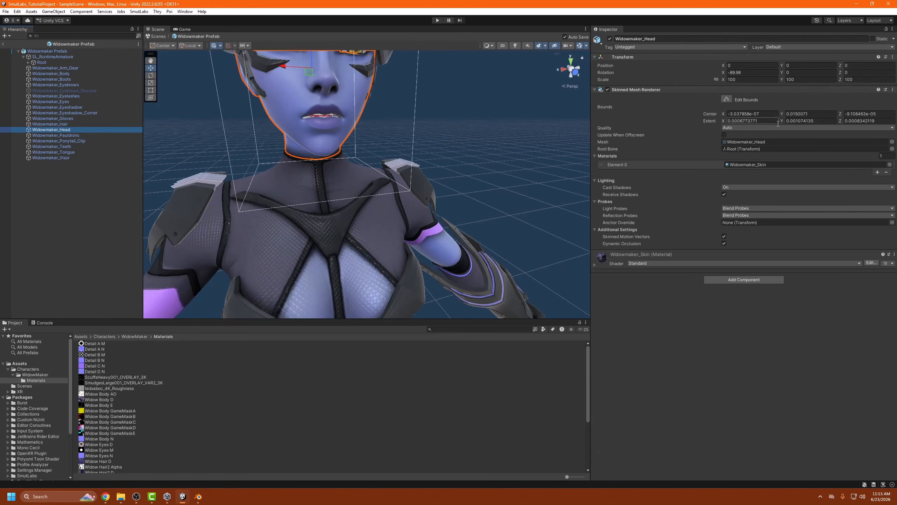
{"action": "left_click", "coordinate": [777, 165]}
{"action": "left_click", "coordinate": [103, 447]}
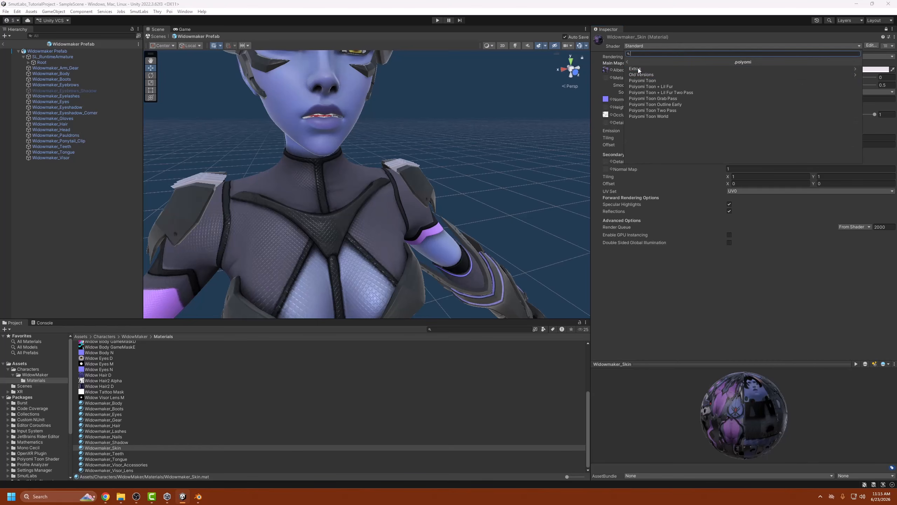
{"action": "middle_click_drag", "start_coordinate": [391, 76], "coordinate": [405, 159]}
Try Subsurface Scattering and Matcap 0 on the Widowmaker_Skin material, switching each effect off again
{"action": "left_click", "coordinate": [611, 293]}
{"action": "left_click", "coordinate": [612, 293]}
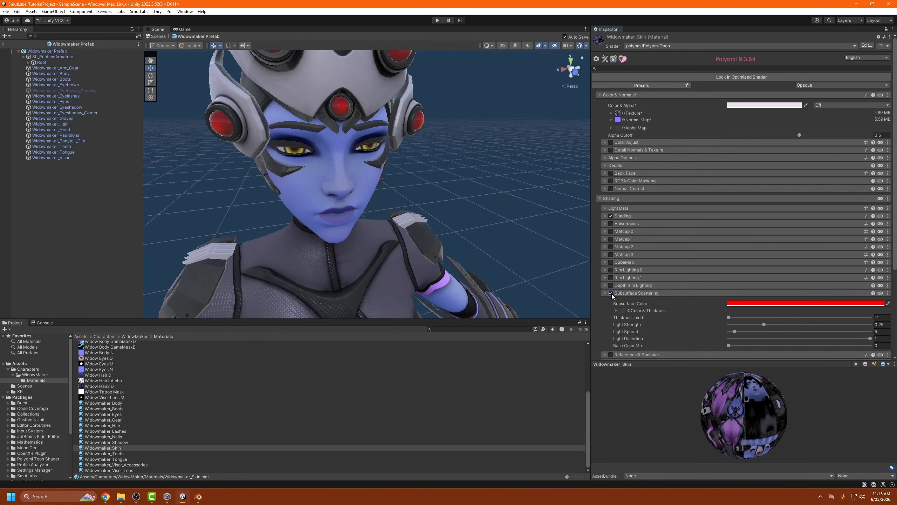
{"action": "left_click", "coordinate": [612, 293]}
{"action": "left_click", "coordinate": [611, 232]}
{"action": "scroll", "coordinate": [730, 301], "scroll_direction": "down", "scroll_amount": 4}
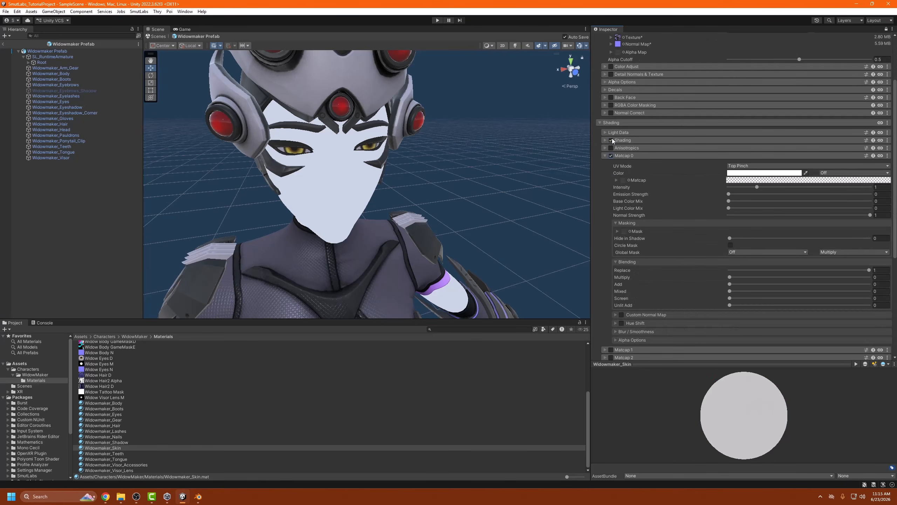
{"action": "left_click", "coordinate": [611, 155]}
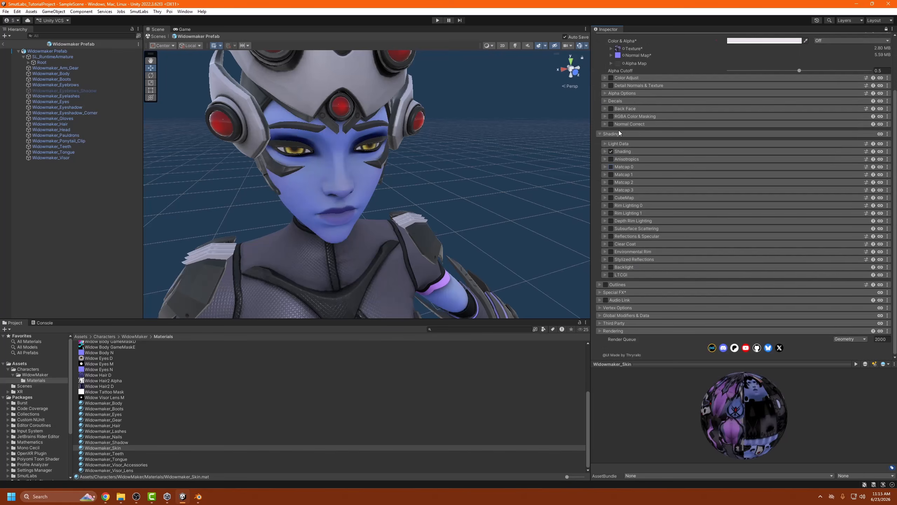
Try Rim Lighting 0 on the skin material with a width of 0.148, and disable it after viewing the face
{"action": "left_click", "coordinate": [610, 205]}
{"action": "left_click_drag", "start_coordinate": [841, 300], "coordinate": [750, 309]}
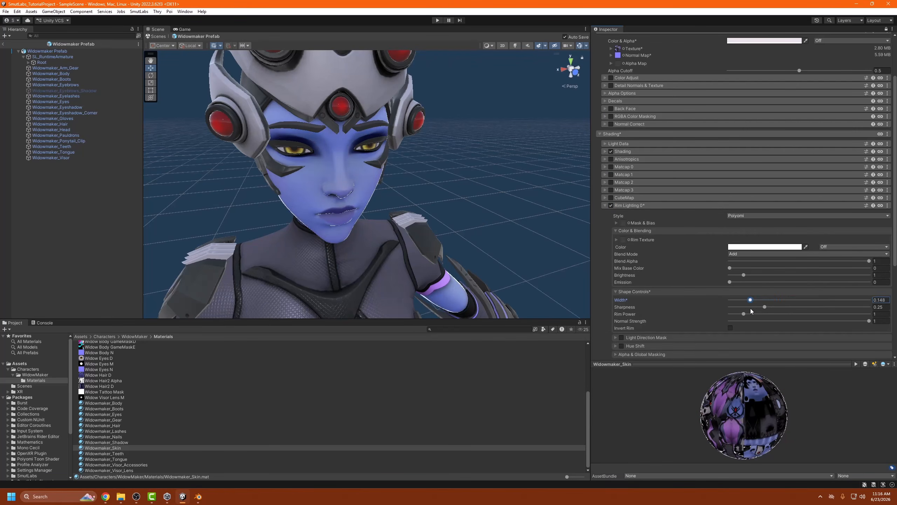
{"action": "left_click_drag", "start_coordinate": [449, 216], "coordinate": [394, 164], "text": "alt"}
{"action": "middle_click_drag", "start_coordinate": [395, 164], "coordinate": [416, 259]}
{"action": "left_click", "coordinate": [610, 206]}
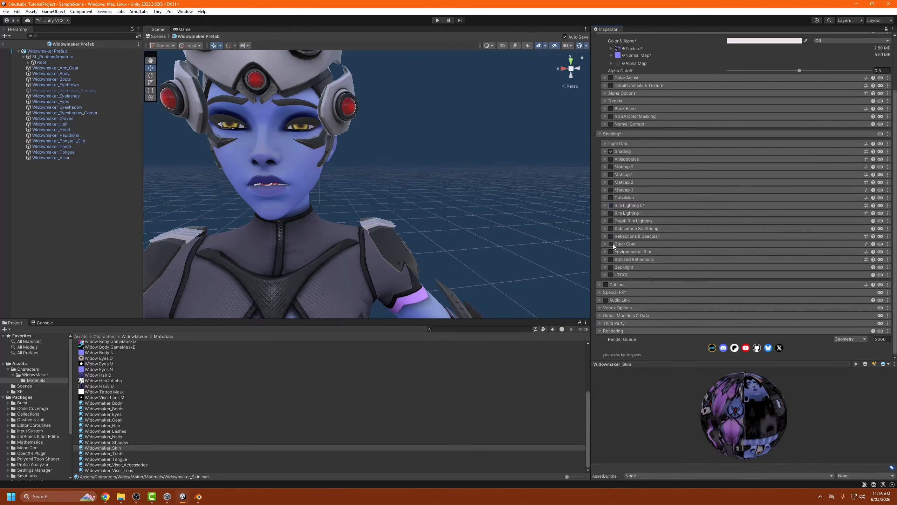
{"action": "scroll", "coordinate": [685, 260], "scroll_direction": "up", "scroll_amount": 3}
{"action": "scroll", "coordinate": [349, 204], "scroll_direction": "down", "scroll_amount": 5}
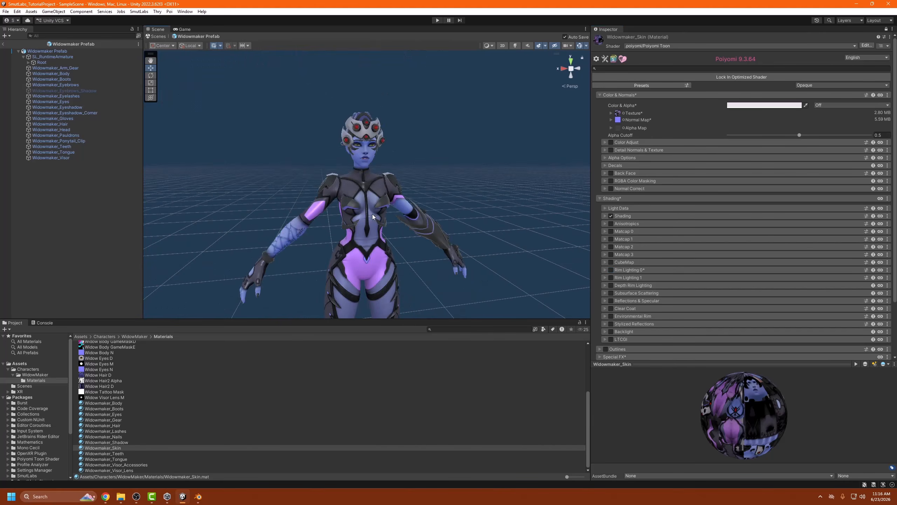
Assign Widow Body AO as the Occlusion map and Widow Body N as the Normal Map of the Widowmaker_Tongue material
{"action": "scroll", "coordinate": [428, 262], "scroll_direction": "up", "scroll_amount": 2}
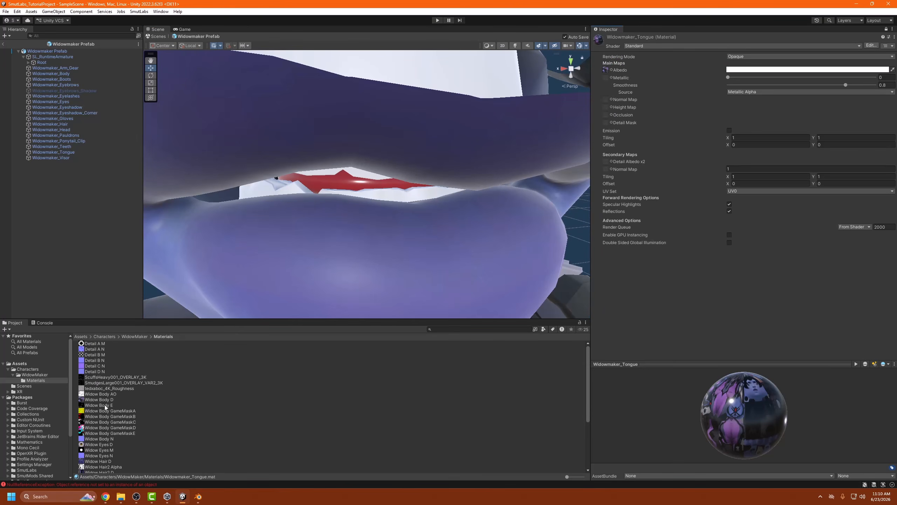
{"action": "left_click_drag", "start_coordinate": [106, 398], "coordinate": [608, 115]}
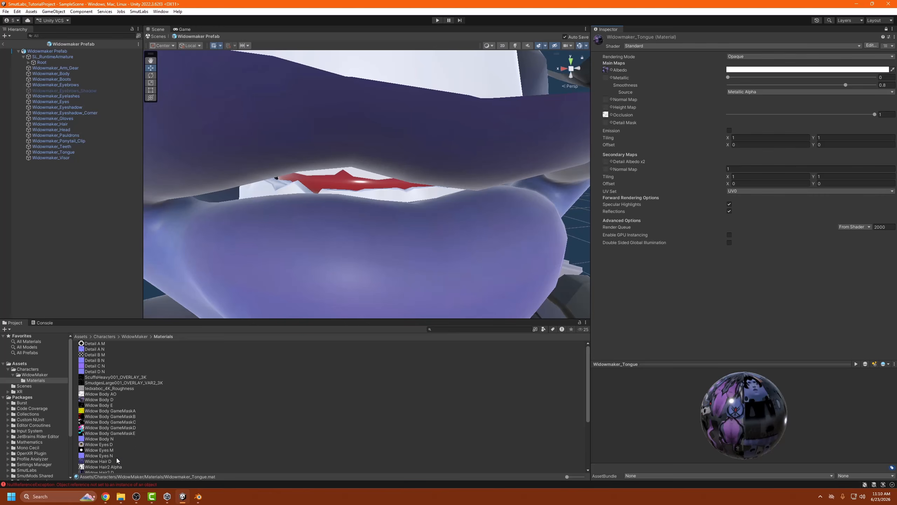
{"action": "left_click_drag", "start_coordinate": [103, 439], "coordinate": [609, 100]}
Select the teeth mesh, open its Widowmaker_Teeth material and lock the inspector on that material
{"action": "left_click", "coordinate": [412, 196]}
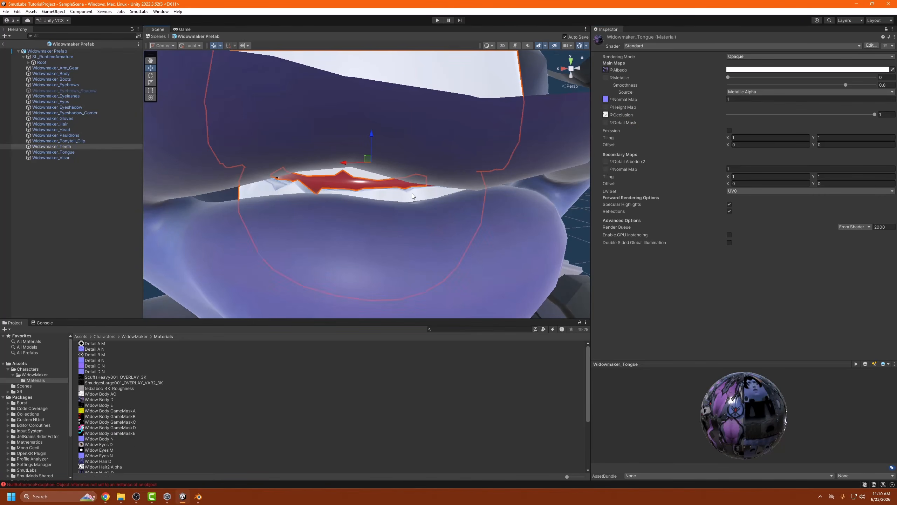
{"action": "left_click", "coordinate": [886, 29]}
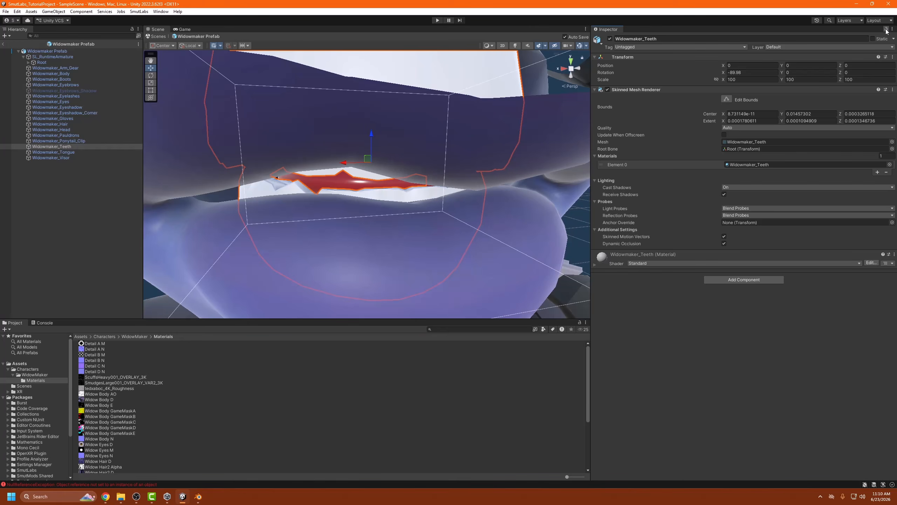
{"action": "left_click", "coordinate": [746, 165]}
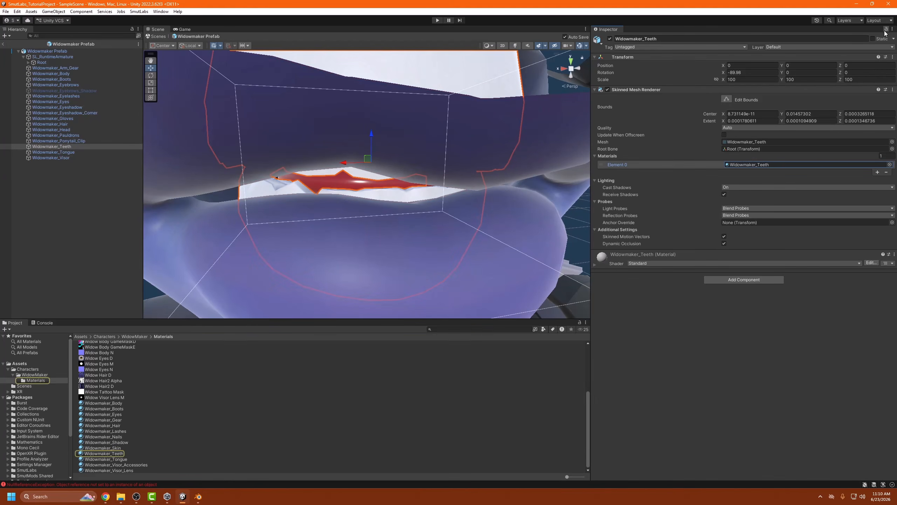
{"action": "left_click", "coordinate": [104, 454]}
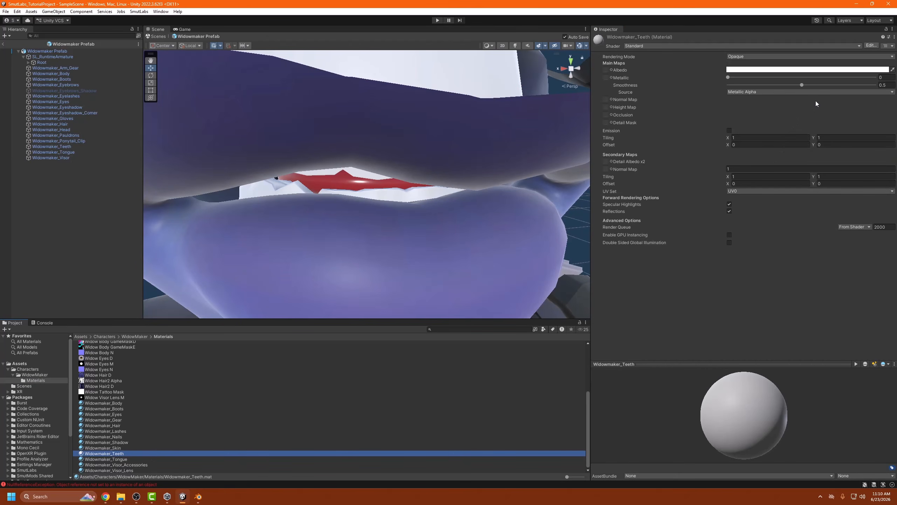
{"action": "left_click", "coordinate": [886, 29]}
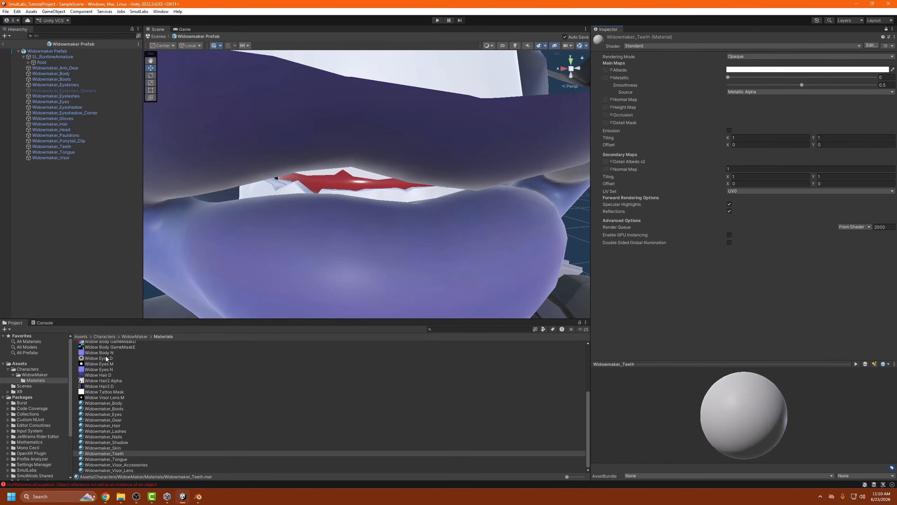
Assign Widow Body N as the Normal Map and Widow Body D as the Albedo map of the Widowmaker_Teeth material
{"action": "left_click_drag", "start_coordinate": [105, 355], "coordinate": [605, 102]}
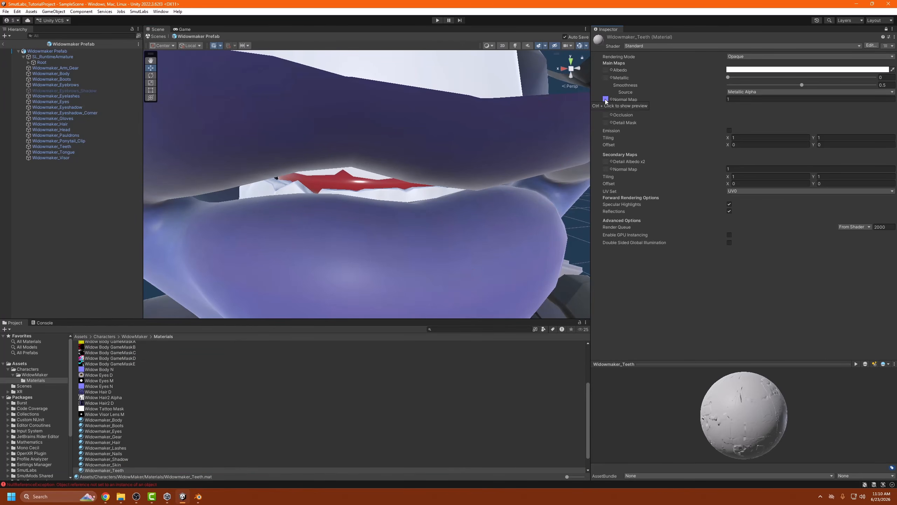
{"action": "scroll", "coordinate": [142, 417], "scroll_direction": "up", "scroll_amount": 5}
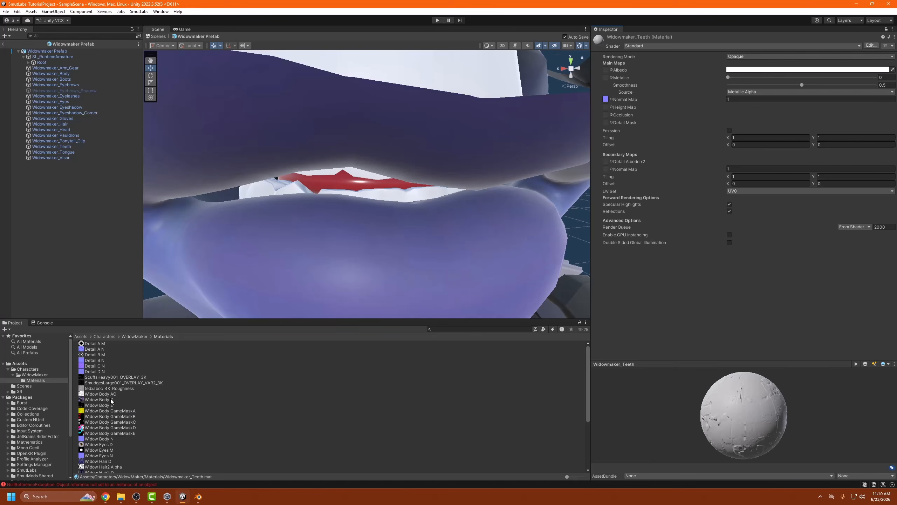
{"action": "left_click_drag", "start_coordinate": [111, 401], "coordinate": [605, 71]}
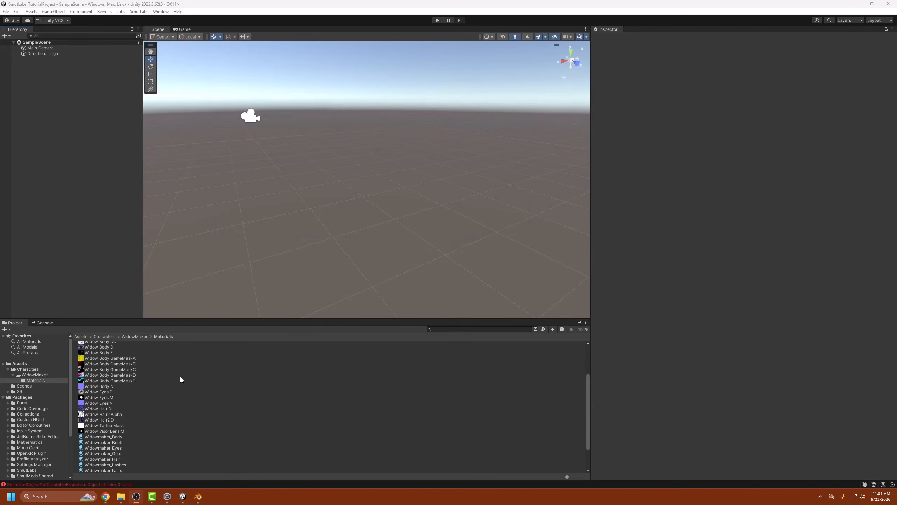
Open the Widowmaker Prefab from the WidowMaker character folder for editing
{"action": "left_click", "coordinate": [141, 336]}
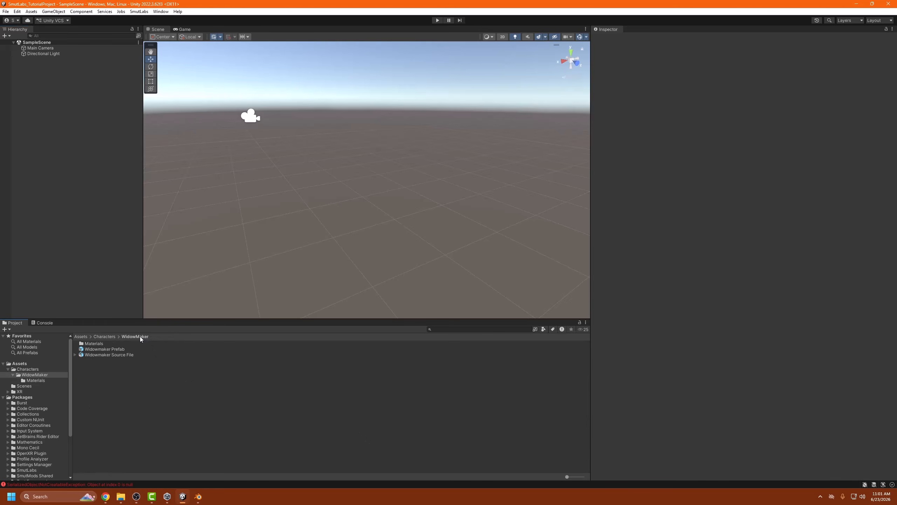
{"action": "left_click", "coordinate": [113, 349]}
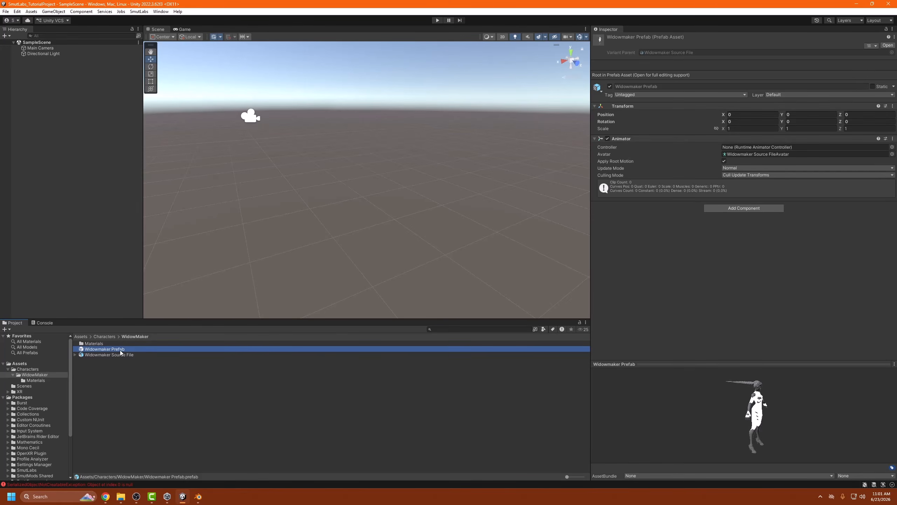
{"action": "double_click", "coordinate": [119, 349]}
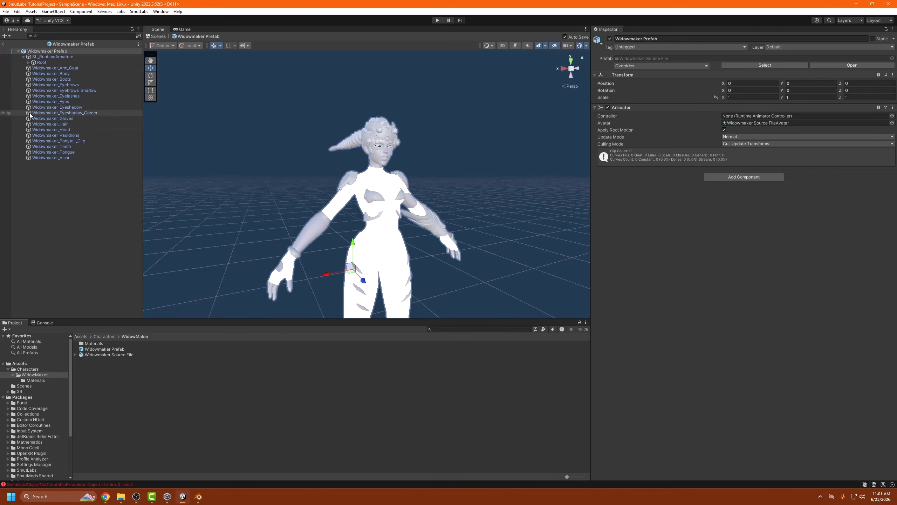
Examine the Widowmaker prefab's meshes one by one to see which materials each of them uses
{"action": "left_click", "coordinate": [51, 68]}
{"action": "left_click", "coordinate": [49, 73]}
{"action": "left_click", "coordinate": [50, 78]}
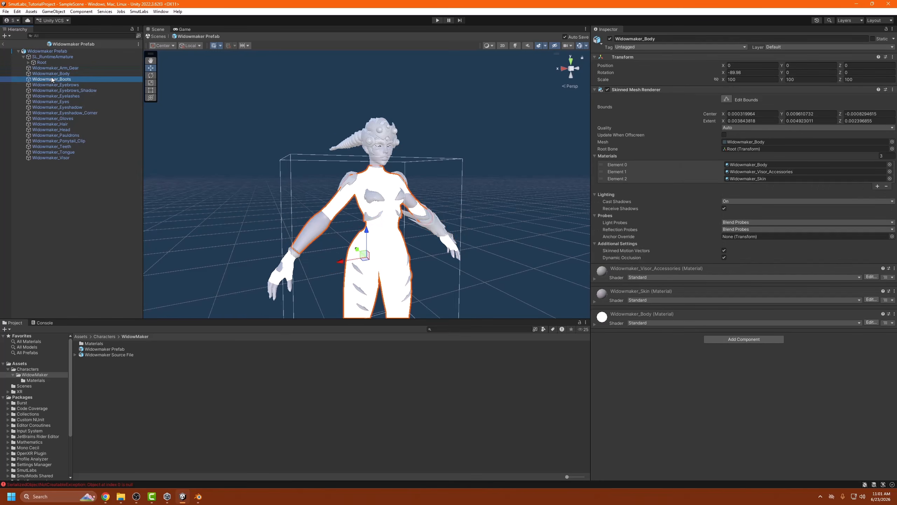
{"action": "left_click", "coordinate": [51, 85]}
{"action": "left_click", "coordinate": [53, 91]}
{"action": "left_click", "coordinate": [55, 96]}
{"action": "left_click", "coordinate": [58, 103]}
{"action": "left_click", "coordinate": [58, 130]}
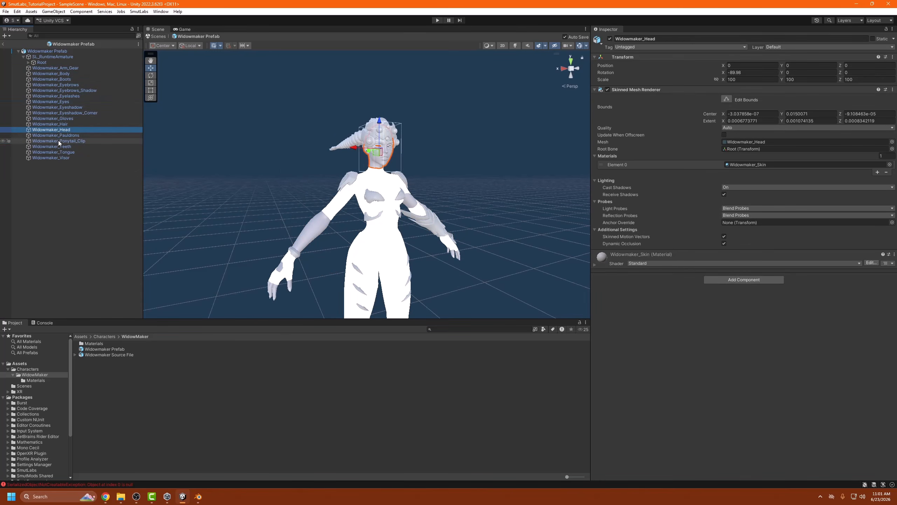
{"action": "left_click", "coordinate": [58, 141]}
{"action": "left_click", "coordinate": [60, 152]}
{"action": "left_click", "coordinate": [60, 161]}
{"action": "left_click", "coordinate": [60, 144]}
{"action": "left_click", "coordinate": [67, 141]}
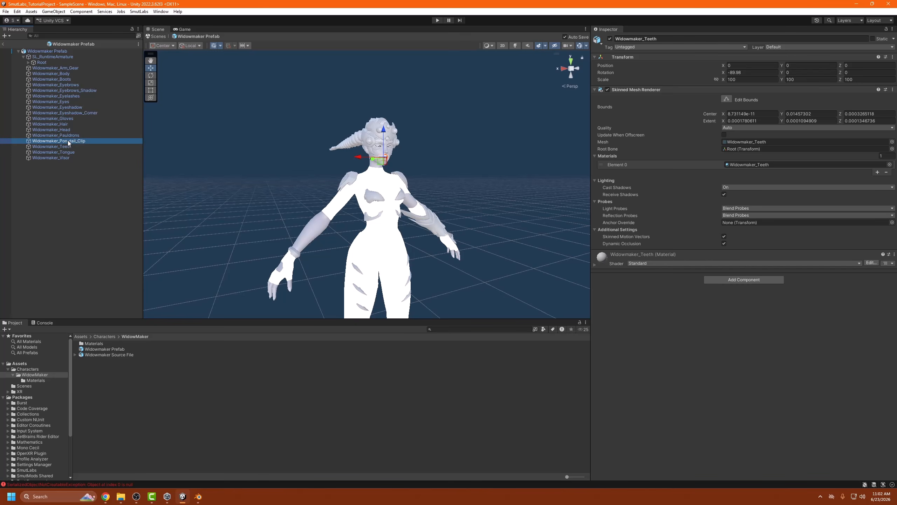
{"action": "left_click", "coordinate": [67, 136]}
{"action": "left_click", "coordinate": [66, 129]}
{"action": "left_click", "coordinate": [67, 123]}
{"action": "left_click", "coordinate": [67, 119]}
{"action": "left_click", "coordinate": [67, 113]}
{"action": "left_click", "coordinate": [67, 107]}
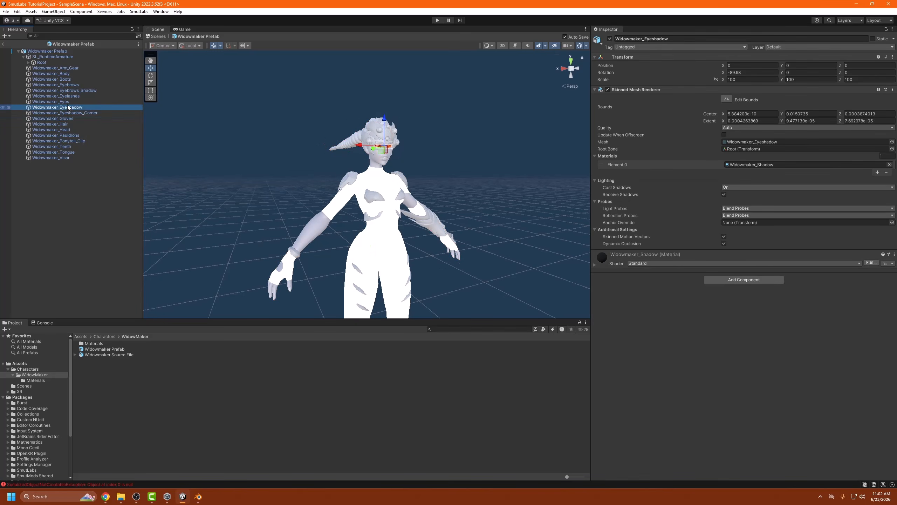
{"action": "left_click", "coordinate": [67, 101]}
{"action": "left_click", "coordinate": [68, 96]}
{"action": "left_click", "coordinate": [69, 90]}
{"action": "left_click", "coordinate": [67, 84]}
{"action": "left_click", "coordinate": [69, 79]}
Select the body mesh, open its Widowmaker_Skin material and lock the inspector on that material
{"action": "left_click", "coordinate": [67, 74]}
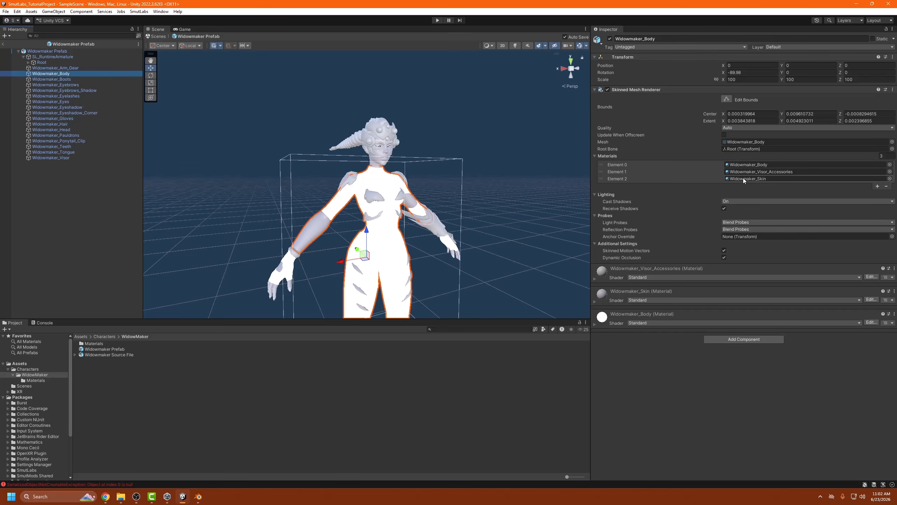
{"action": "left_click", "coordinate": [756, 178]}
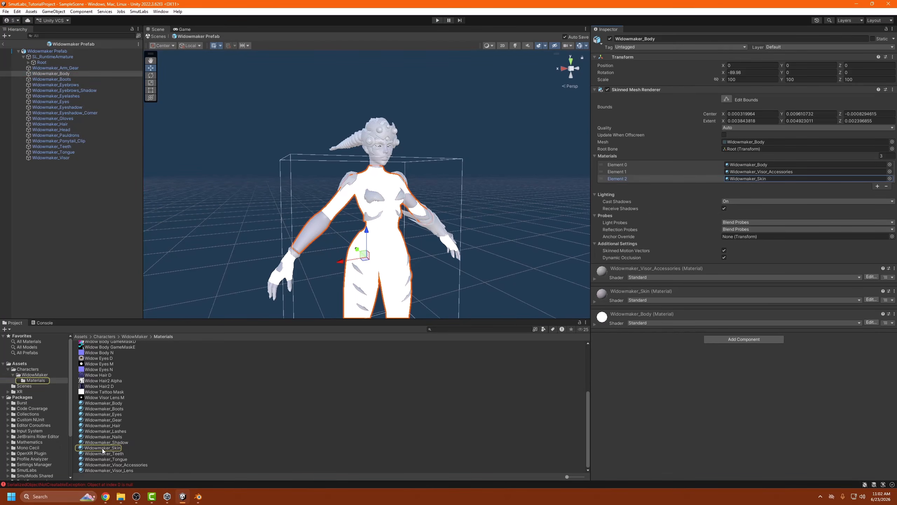
{"action": "left_click", "coordinate": [94, 449]}
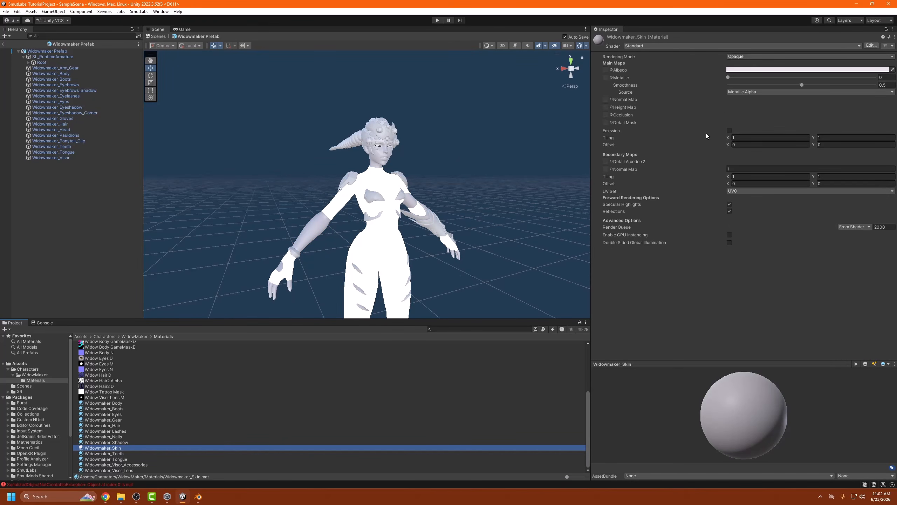
{"action": "left_click", "coordinate": [886, 30]}
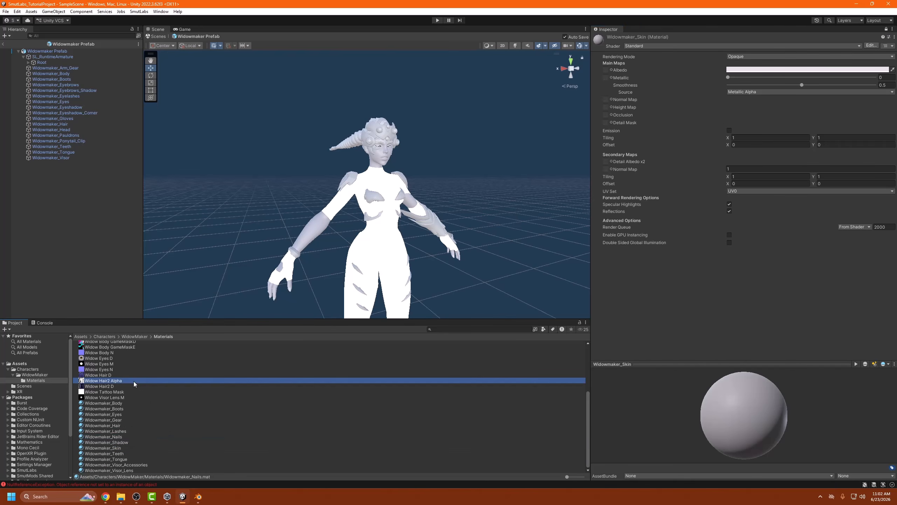
{"action": "left_click", "coordinate": [169, 431]}
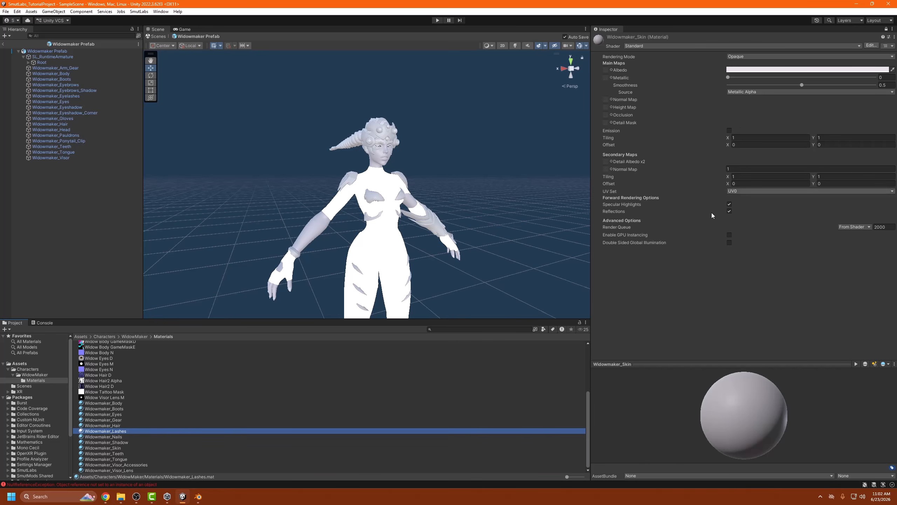
Look through the textures in the Materials folder, enlarging the thumbnails to preview Widow Body D and returning to the list view
{"action": "scroll", "coordinate": [220, 387], "scroll_direction": "up", "scroll_amount": 5}
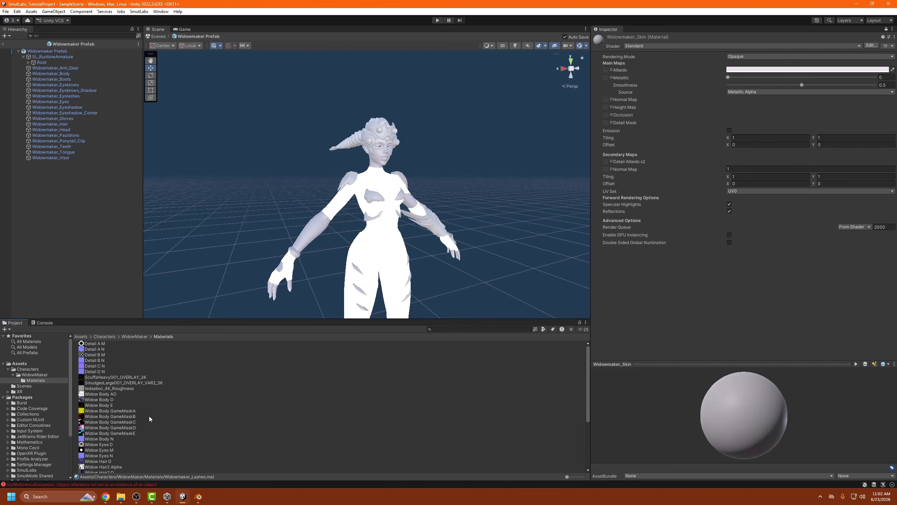
{"action": "scroll", "coordinate": [148, 416], "scroll_direction": "down", "scroll_amount": 5}
{"action": "scroll", "coordinate": [124, 420], "scroll_direction": "up", "scroll_amount": 5}
{"action": "left_click", "coordinate": [86, 400]}
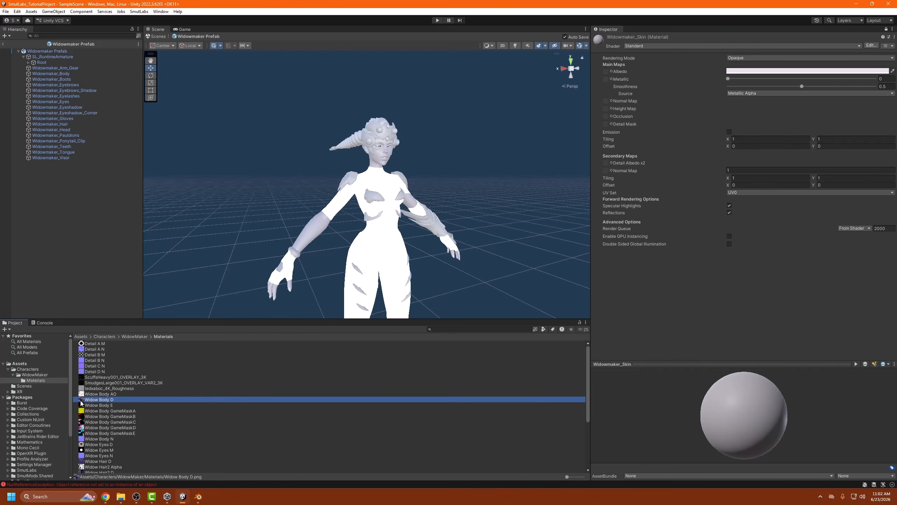
{"action": "left_click_drag", "start_coordinate": [567, 476], "coordinate": [583, 477]}
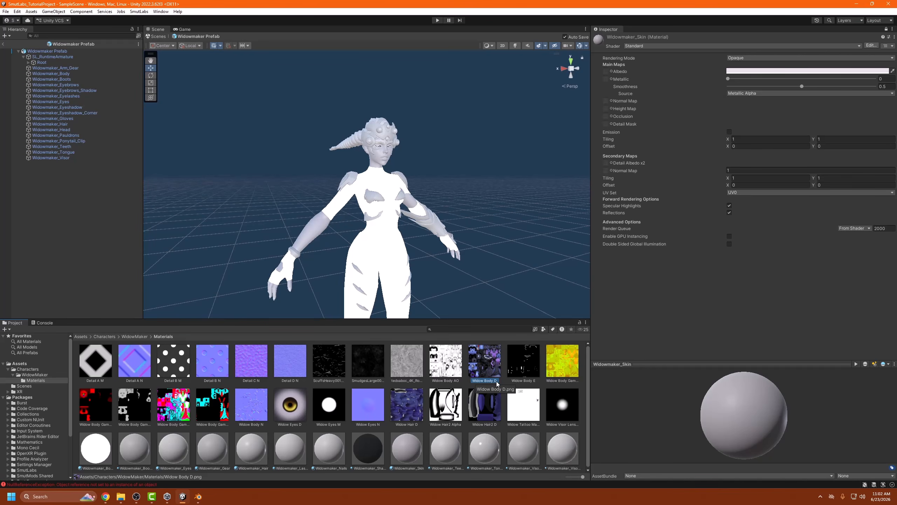
{"action": "scroll", "coordinate": [353, 406], "scroll_direction": "down", "scroll_amount": 5, "text": "ctrl"}
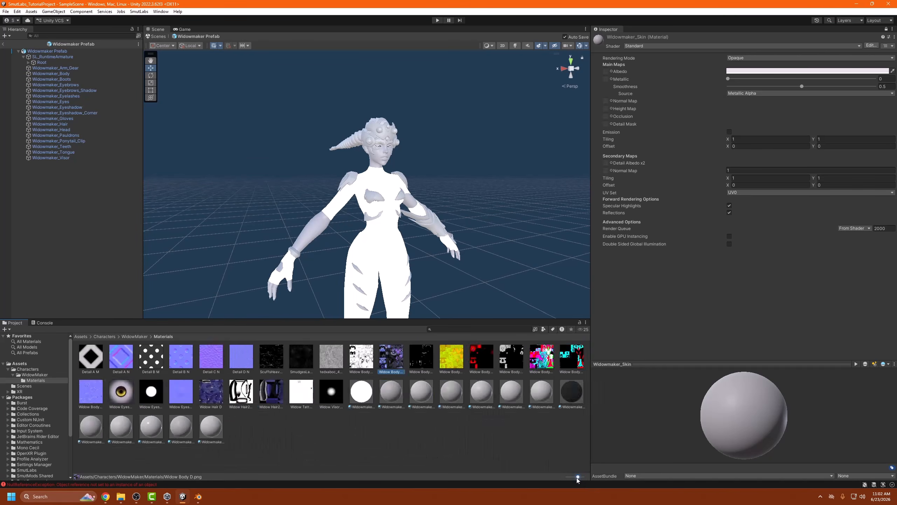
Assign Widow Body D as the Albedo map of the Widowmaker_Skin material and check the character's skin
{"action": "left_click_drag", "start_coordinate": [104, 402], "coordinate": [608, 72]}
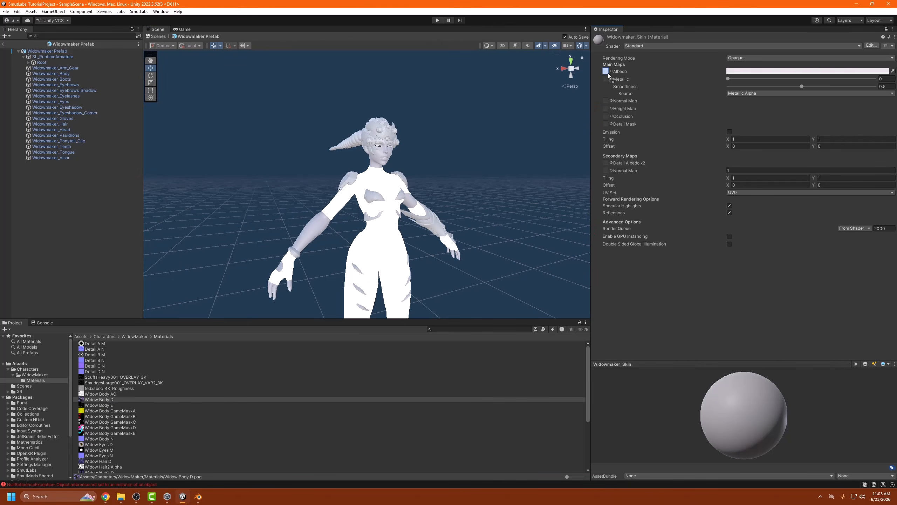
{"action": "left_click_drag", "start_coordinate": [607, 73], "coordinate": [605, 71]}
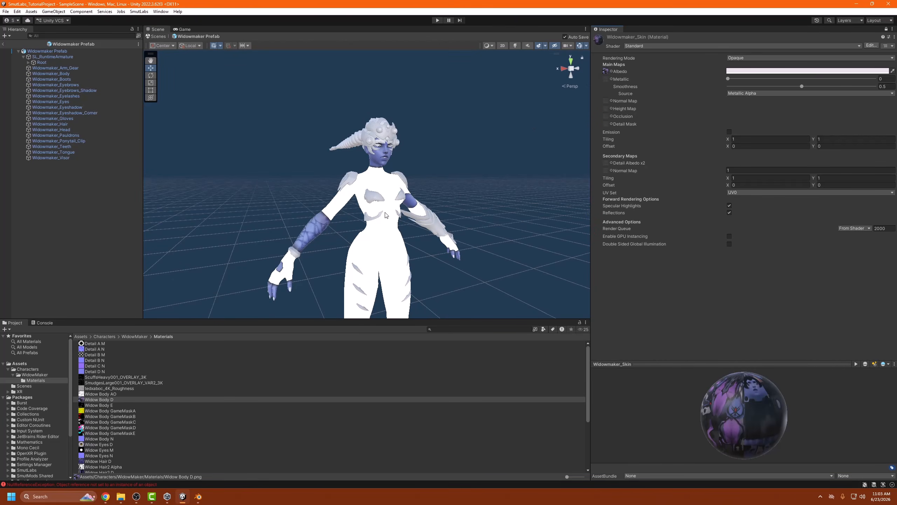
{"action": "scroll", "coordinate": [378, 121], "scroll_direction": "up", "scroll_amount": 5}
{"action": "scroll", "coordinate": [273, 289], "scroll_direction": "down", "scroll_amount": 3}
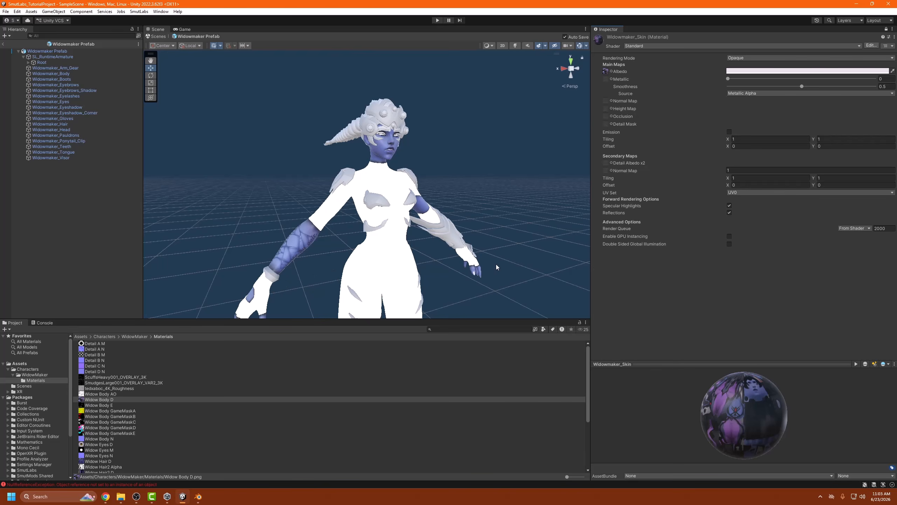
{"action": "scroll", "coordinate": [497, 265], "scroll_direction": "down", "scroll_amount": 2}
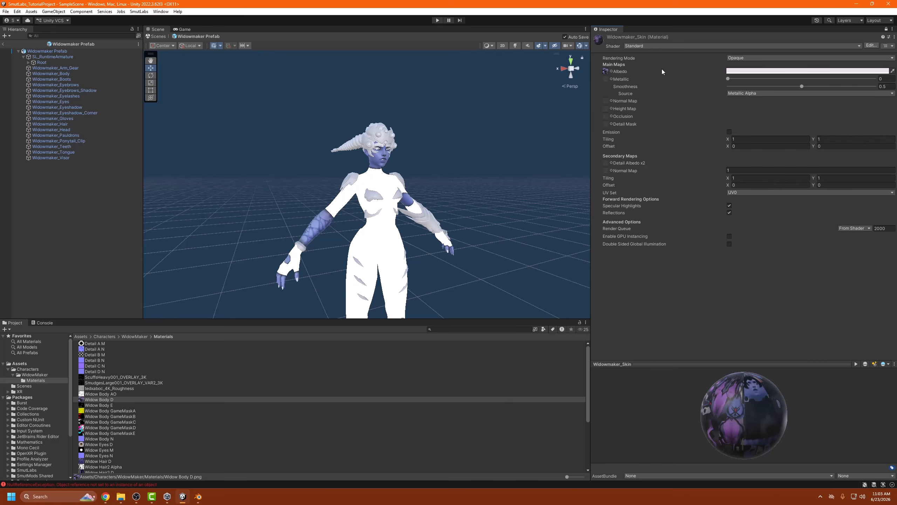
Assign Widow Body AO as the Occlusion map and Widow Body N as the Normal Map of the Widowmaker_Skin material
{"action": "left_click", "coordinate": [106, 394]}
{"action": "left_click_drag", "start_coordinate": [272, 387], "coordinate": [608, 118]}
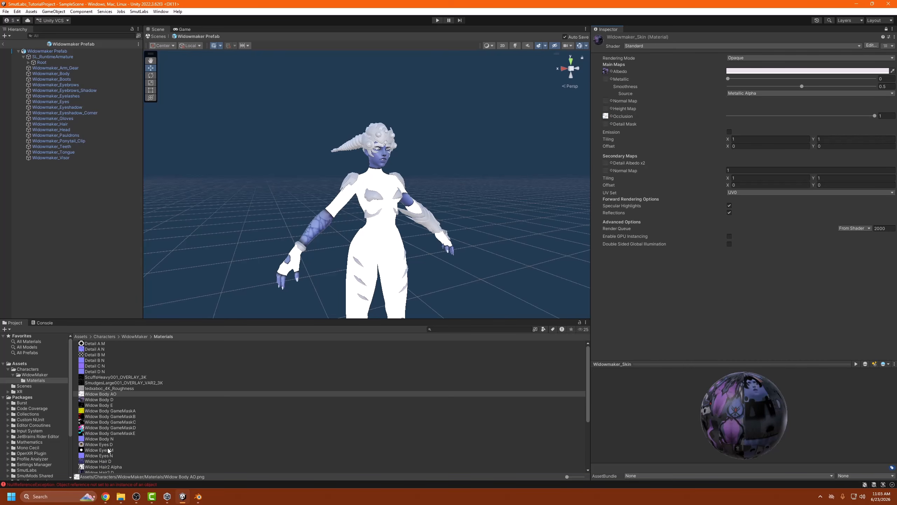
{"action": "left_click", "coordinate": [100, 438]}
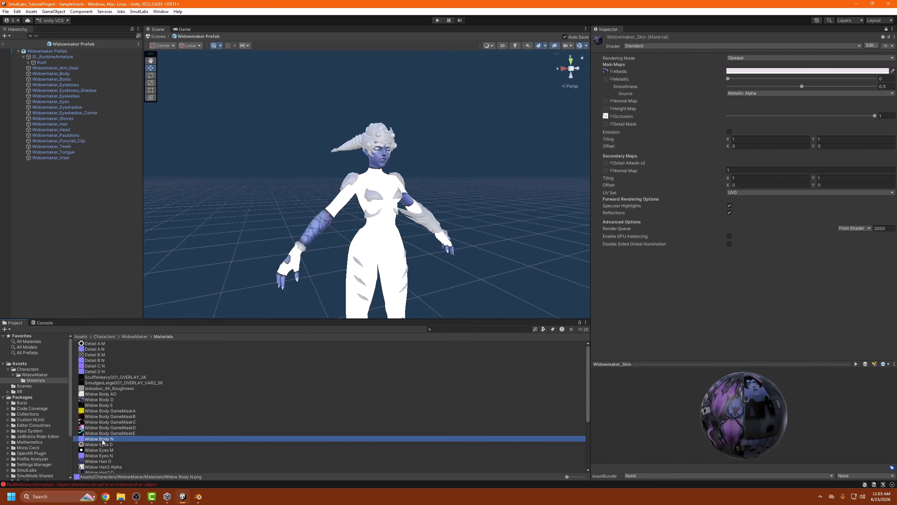
{"action": "left_click_drag", "start_coordinate": [102, 442], "coordinate": [609, 102]}
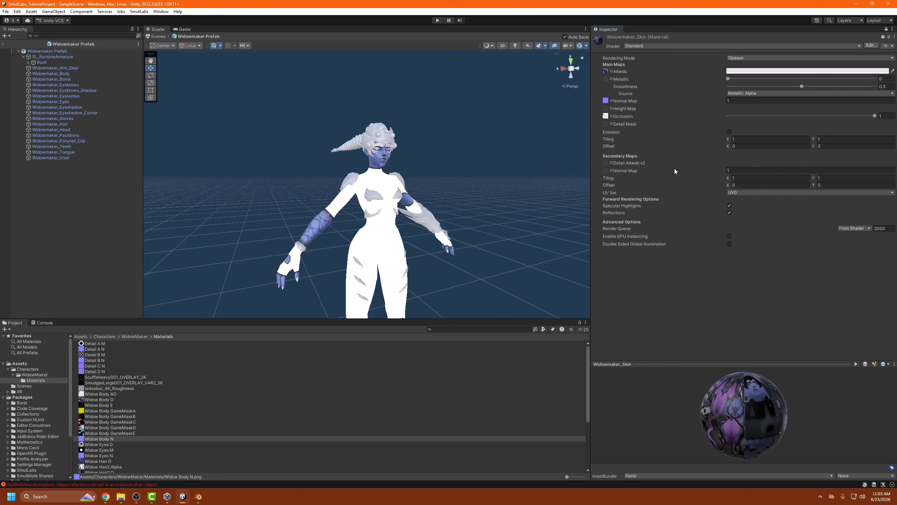
Try Emission on the Widowmaker_Skin material, switching it off again
{"action": "left_click", "coordinate": [729, 132]}
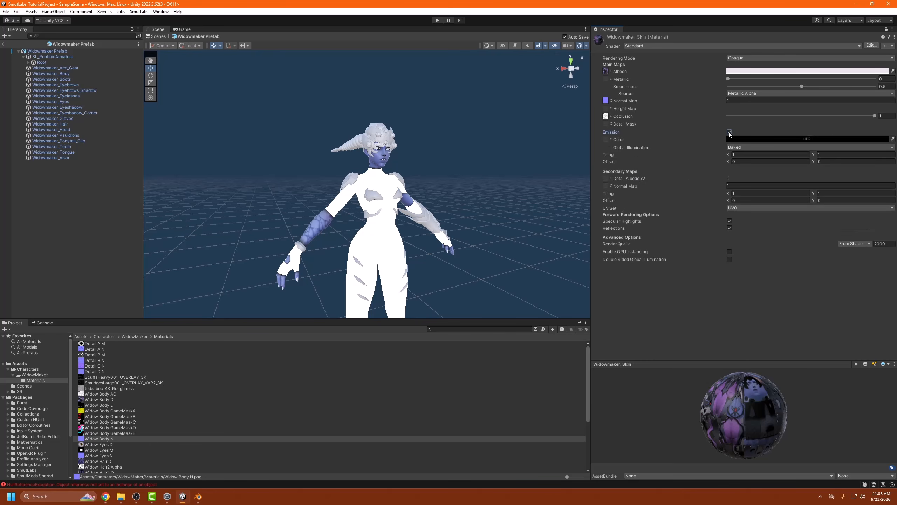
{"action": "left_click", "coordinate": [729, 131]}
{"action": "left_click", "coordinate": [729, 132]}
{"action": "left_click", "coordinate": [729, 132]}
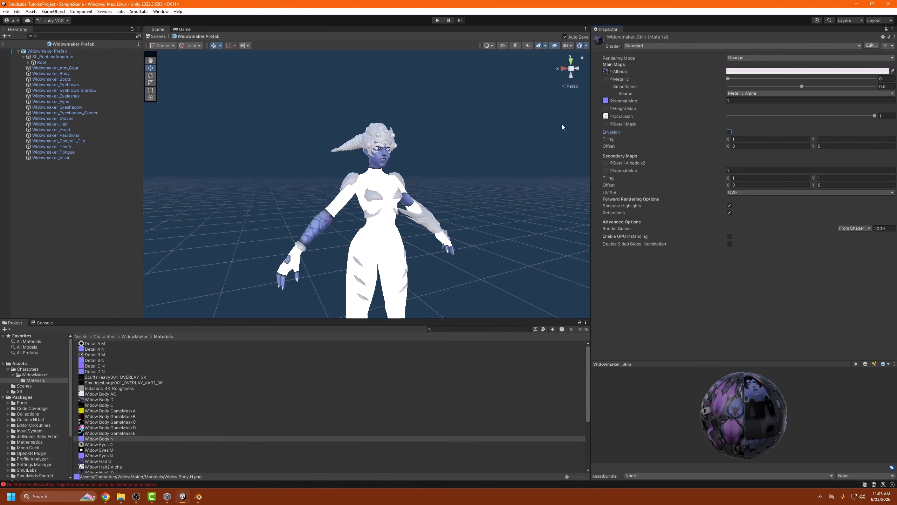
Lock the Inspector on the Widowmaker_Body material and assign Widow Body N as its Normal Map
{"action": "left_click", "coordinate": [886, 29]}
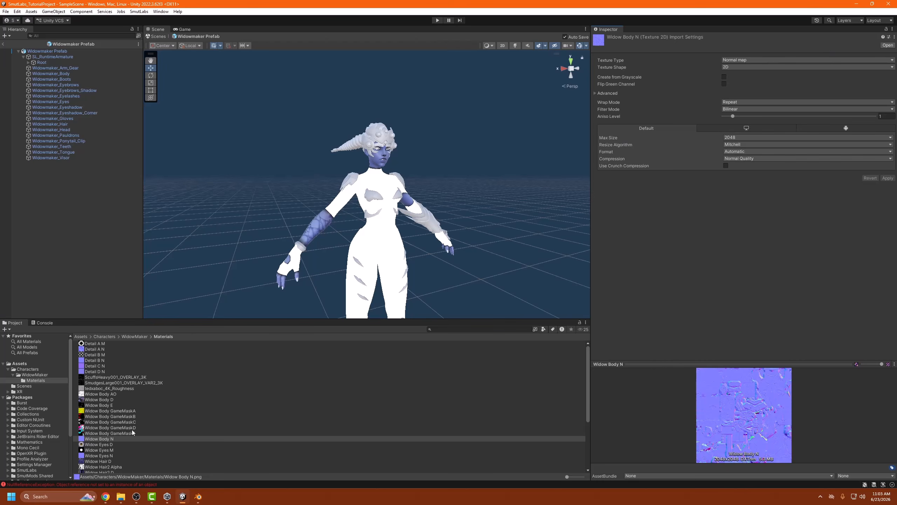
{"action": "scroll", "coordinate": [132, 429], "scroll_direction": "down", "scroll_amount": 5}
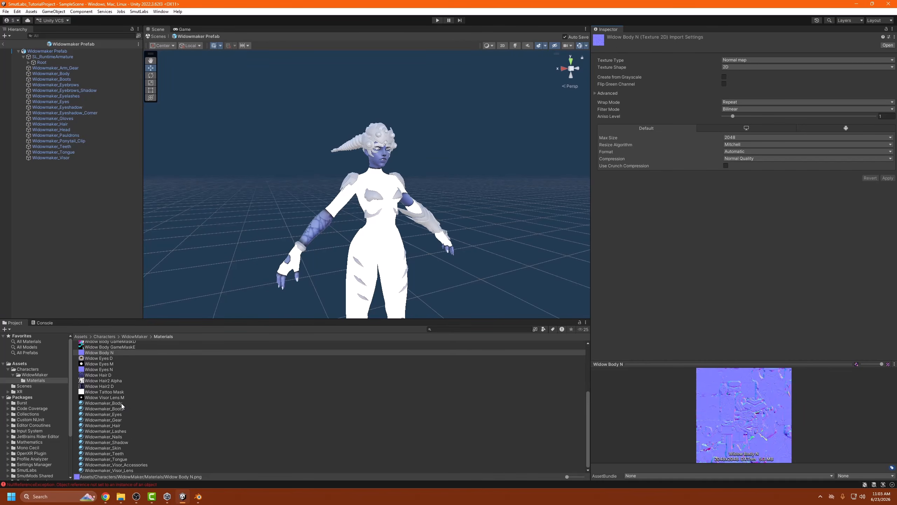
{"action": "left_click", "coordinate": [106, 403]}
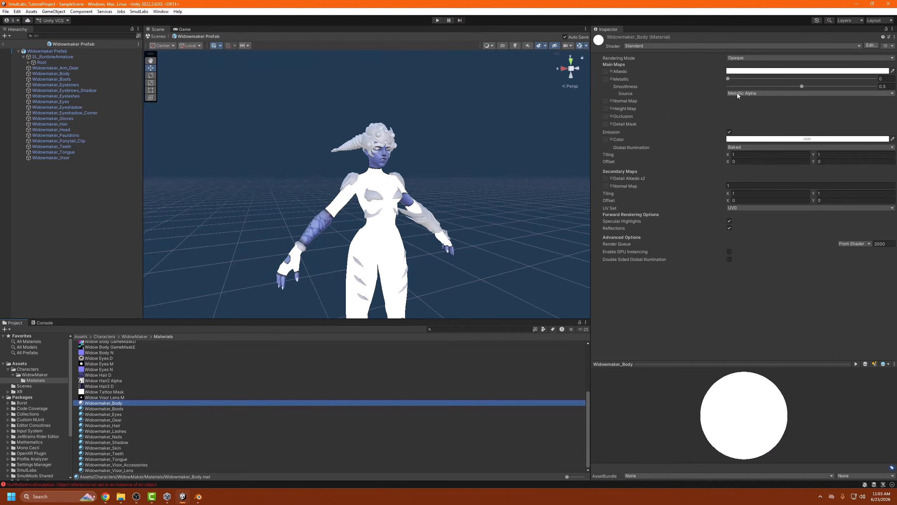
{"action": "left_click", "coordinate": [887, 30]}
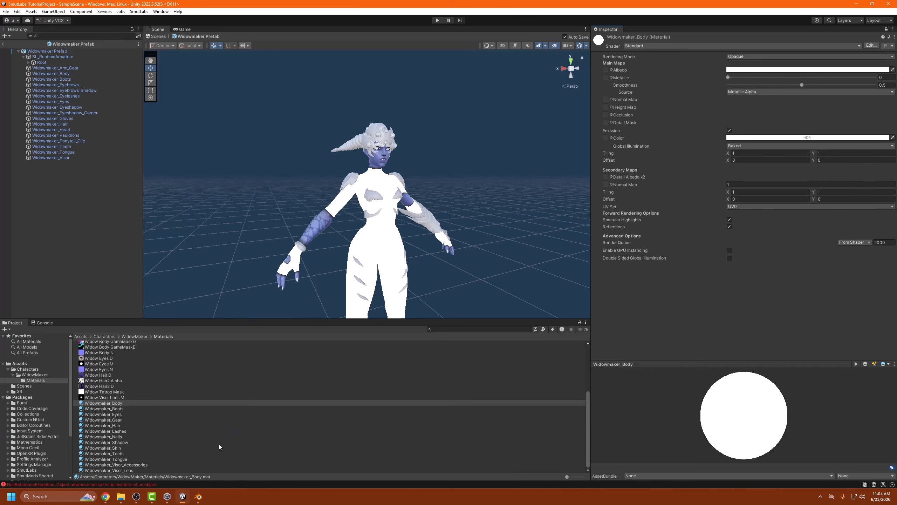
{"action": "scroll", "coordinate": [152, 406], "scroll_direction": "up", "scroll_amount": 5}
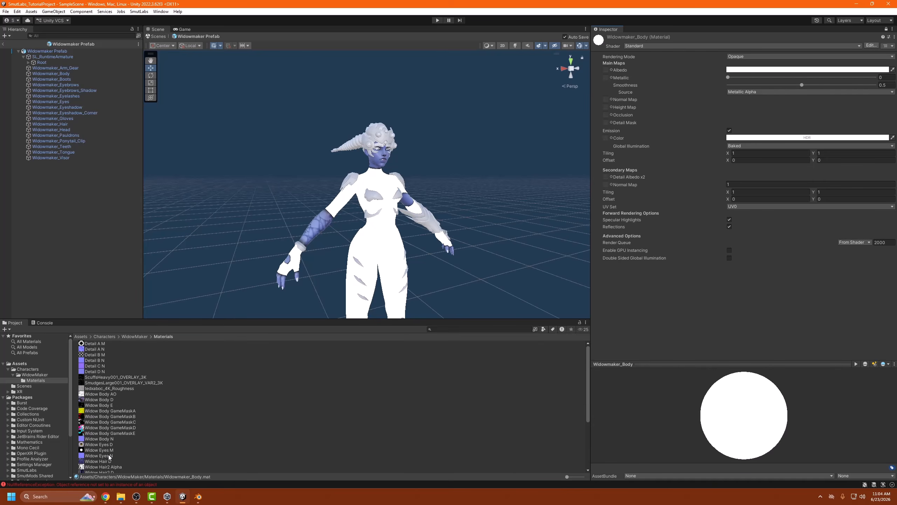
{"action": "left_click_drag", "start_coordinate": [105, 440], "coordinate": [608, 102]}
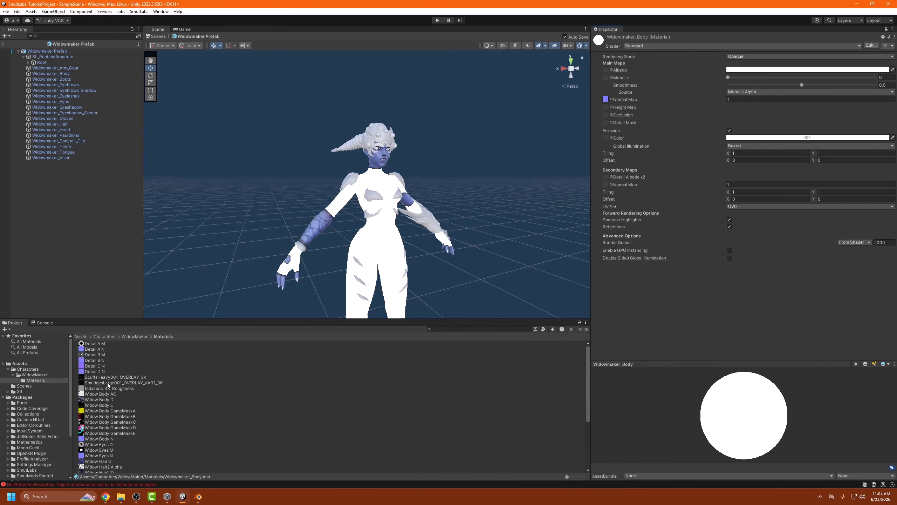
Assign Widow Body D as Albedo and Widow Body AO as Occlusion of the Widowmaker_Body material, with Emission switched off
{"action": "left_click_drag", "start_coordinate": [98, 399], "coordinate": [605, 73]}
{"action": "left_click_drag", "start_coordinate": [106, 394], "coordinate": [610, 114]}
{"action": "left_click", "coordinate": [729, 131]}
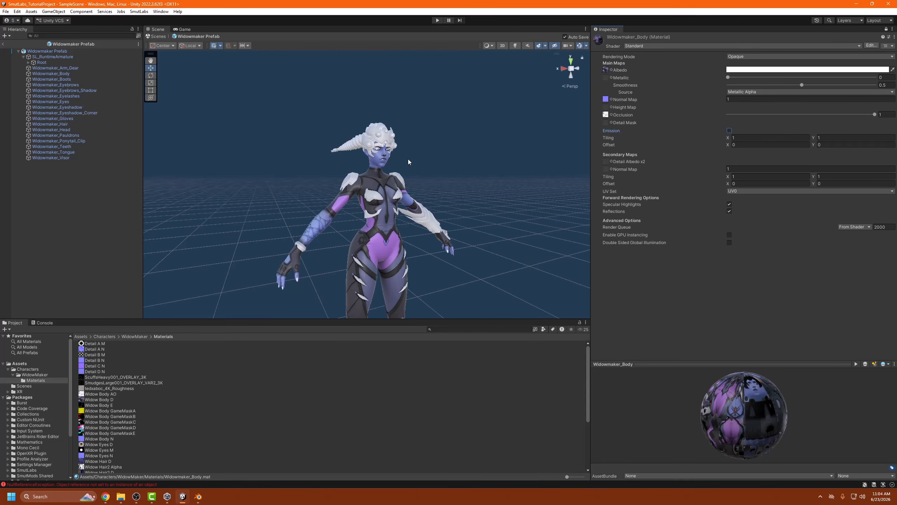
Lock the Inspector on the Widowmaker_Boots material and assign Widow Body N as its Normal Map
{"action": "middle_click_drag", "start_coordinate": [395, 240], "coordinate": [403, 133]}
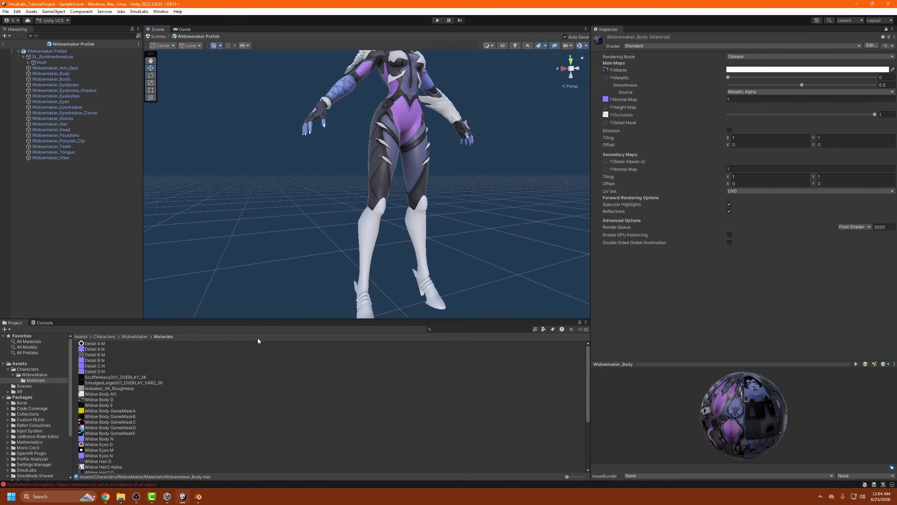
{"action": "scroll", "coordinate": [153, 416], "scroll_direction": "down", "scroll_amount": 5}
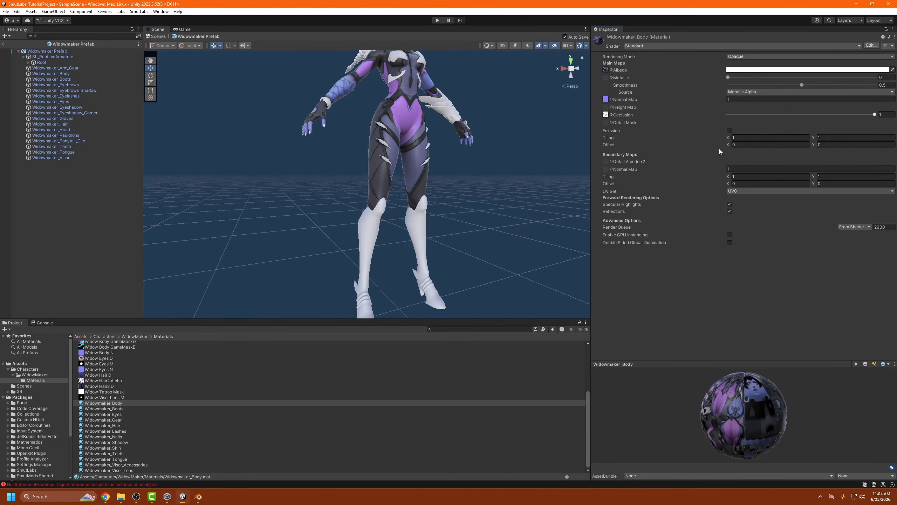
{"action": "left_click", "coordinate": [117, 409]}
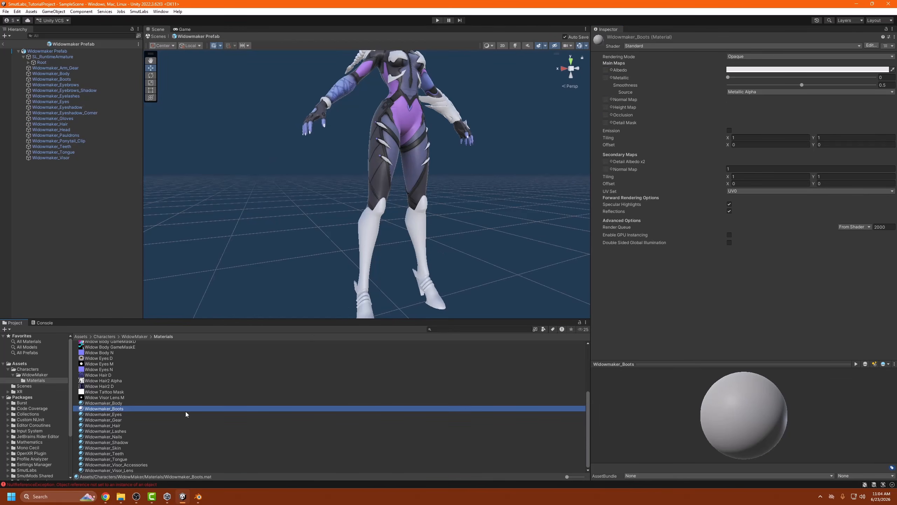
{"action": "left_click", "coordinate": [886, 30]}
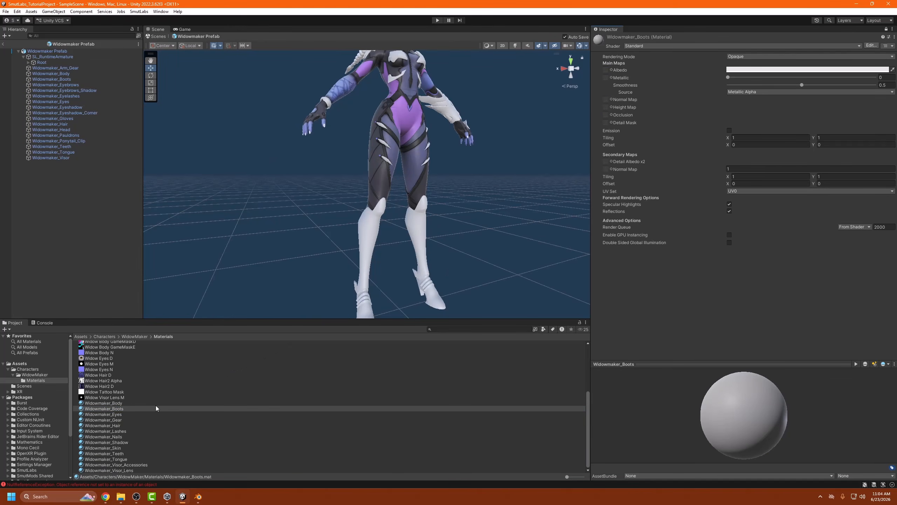
{"action": "scroll", "coordinate": [148, 407], "scroll_direction": "up", "scroll_amount": 5}
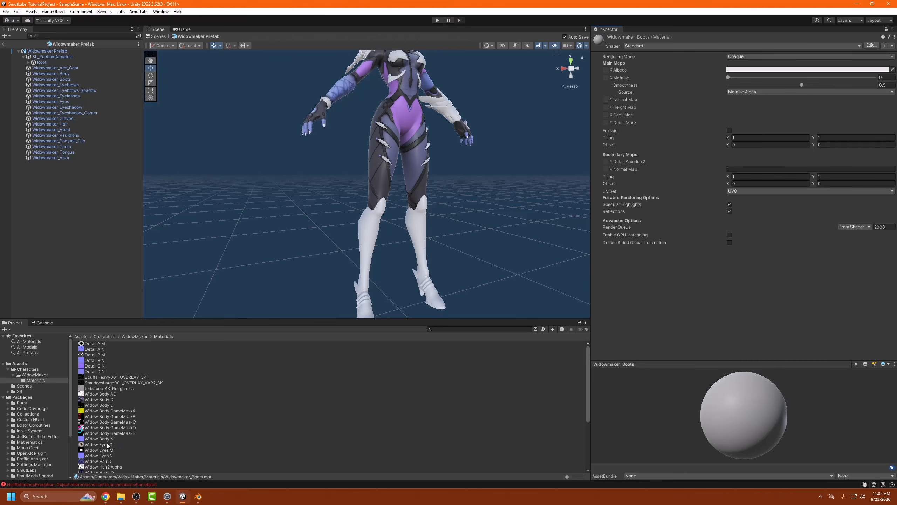
{"action": "left_click_drag", "start_coordinate": [106, 439], "coordinate": [630, 164]}
{"action": "left_click_drag", "start_coordinate": [608, 101], "coordinate": [608, 101]}
Assign Widow Body AO as the Occlusion map and Widow Body D as the Albedo map of the Widowmaker_Boots material
{"action": "left_click_drag", "start_coordinate": [105, 394], "coordinate": [607, 115]}
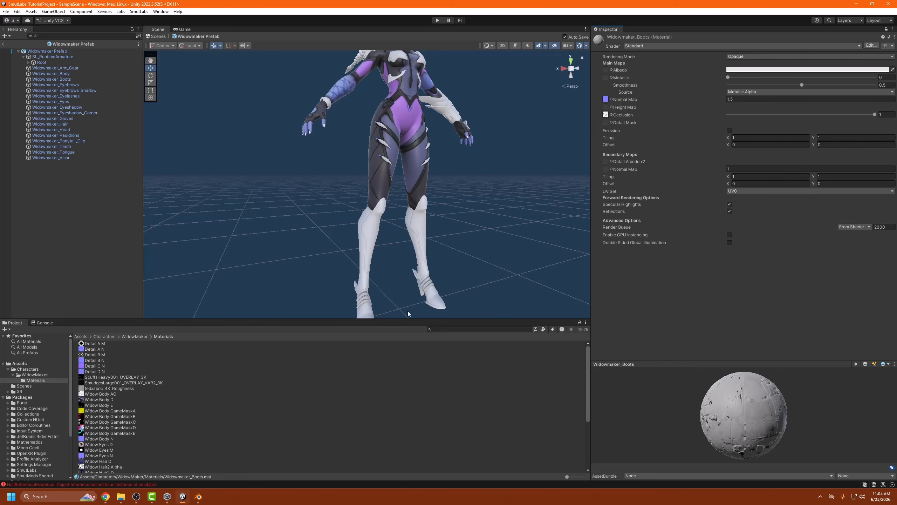
{"action": "left_click_drag", "start_coordinate": [110, 400], "coordinate": [712, 181]}
{"action": "left_click_drag", "start_coordinate": [615, 71], "coordinate": [614, 71]}
Find the Widowmaker_Gear material through the character's arm gear mesh and lock the Inspector on it
{"action": "middle_click_drag", "start_coordinate": [506, 182], "coordinate": [507, 289]}
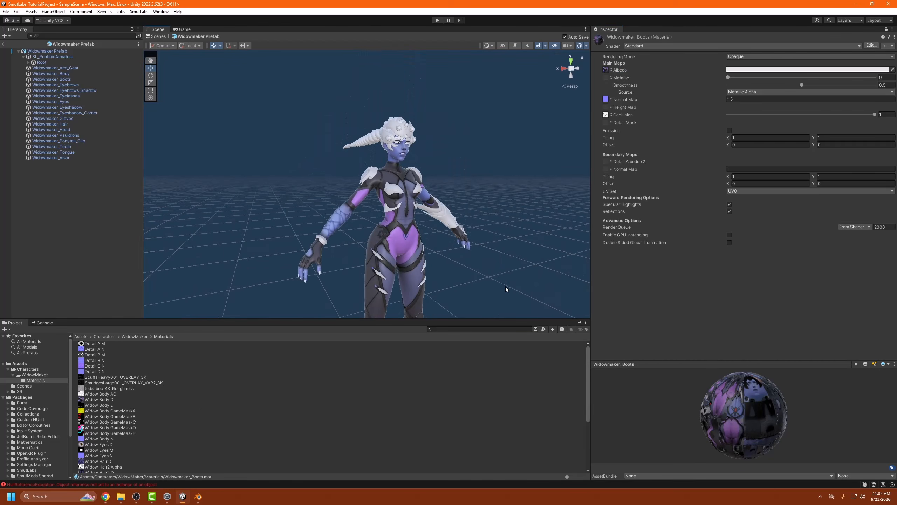
{"action": "left_click", "coordinate": [443, 226]}
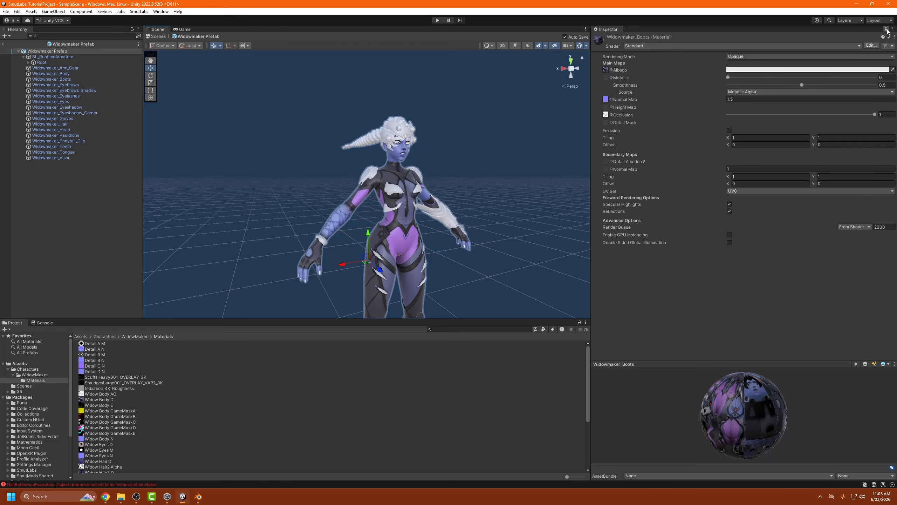
{"action": "left_click", "coordinate": [443, 221]}
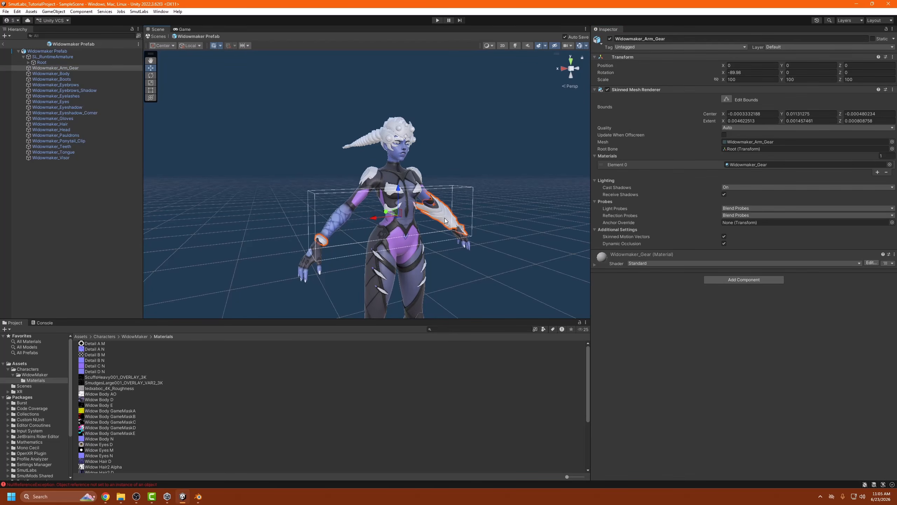
{"action": "left_click", "coordinate": [753, 165]}
{"action": "left_click", "coordinate": [109, 422]}
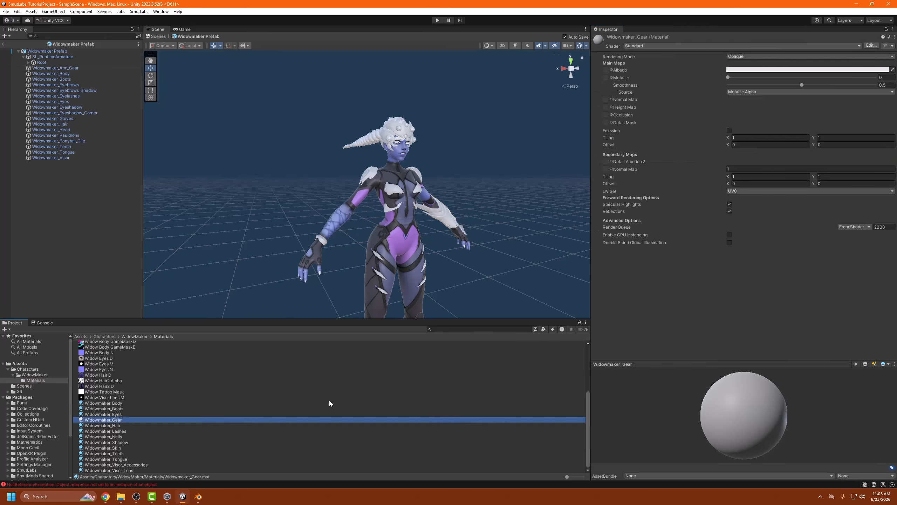
{"action": "key", "text": "ctrl+z"}
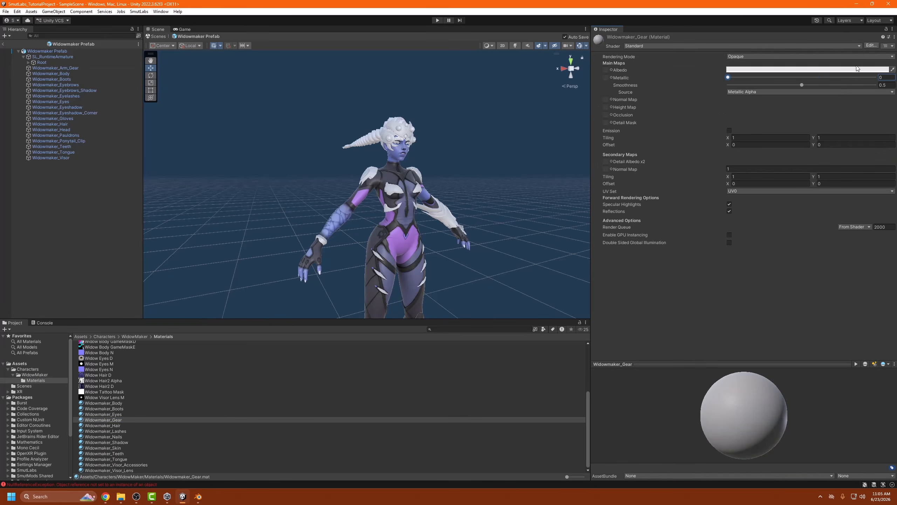
{"action": "left_click", "coordinate": [886, 29]}
Assign Widow Body D, Widow Body N and Widow Body AO as the Widowmaker_Gear material's Albedo, Normal and Occlusion maps
{"action": "scroll", "coordinate": [203, 381], "scroll_direction": "up", "scroll_amount": 5}
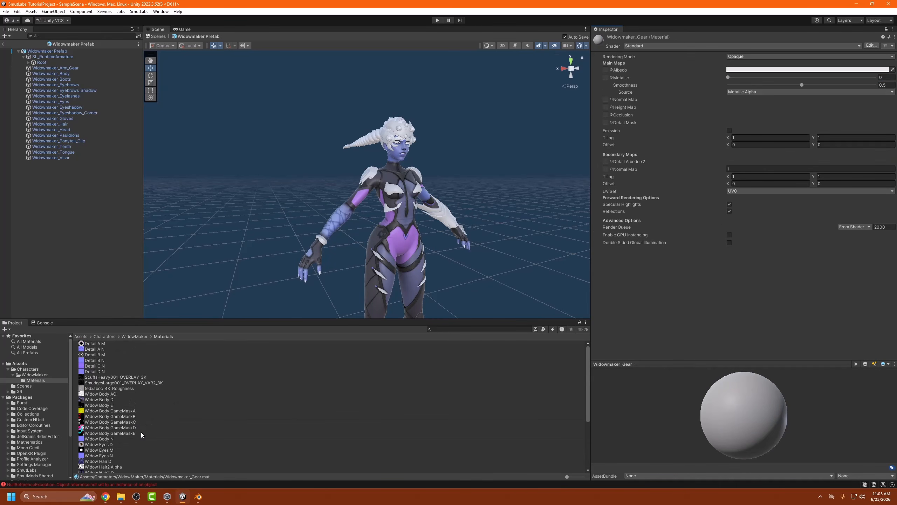
{"action": "left_click_drag", "start_coordinate": [99, 401], "coordinate": [606, 70]}
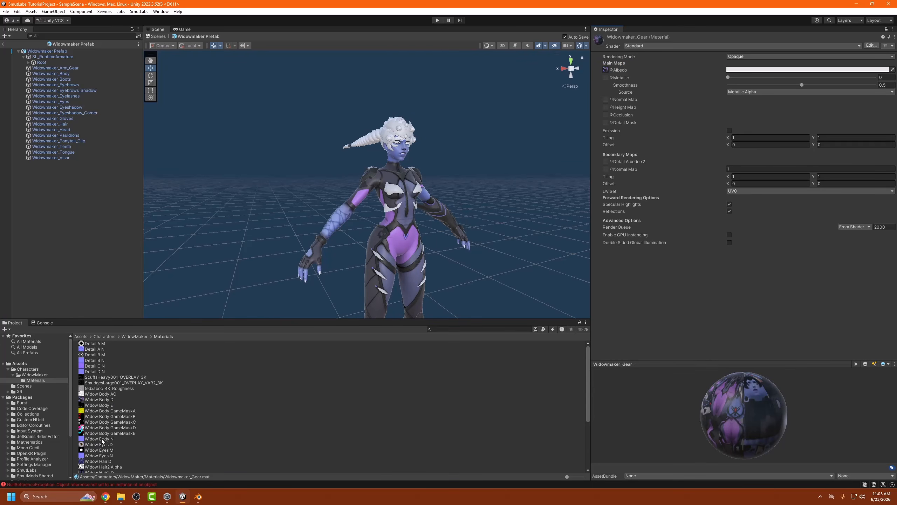
{"action": "left_click_drag", "start_coordinate": [99, 439], "coordinate": [606, 100]}
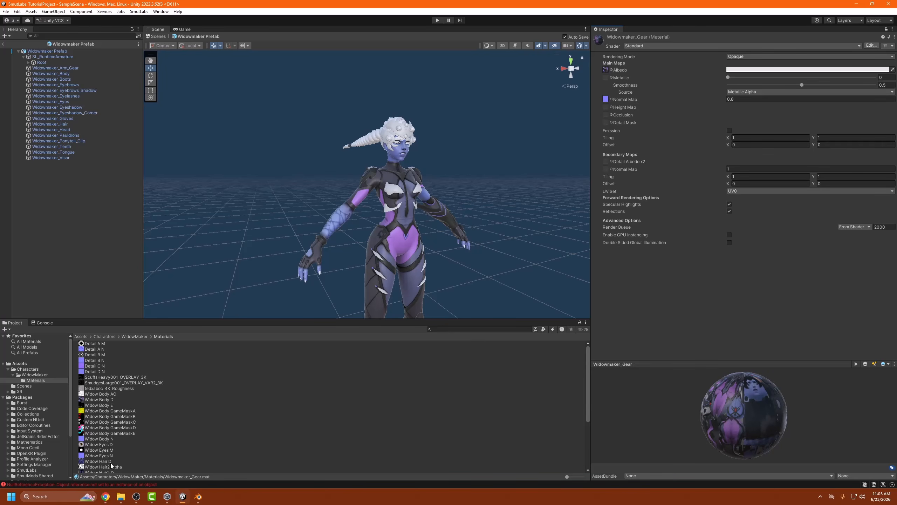
{"action": "scroll", "coordinate": [128, 439], "scroll_direction": "down", "scroll_amount": 2}
{"action": "left_click_drag", "start_coordinate": [106, 374], "coordinate": [605, 115]}
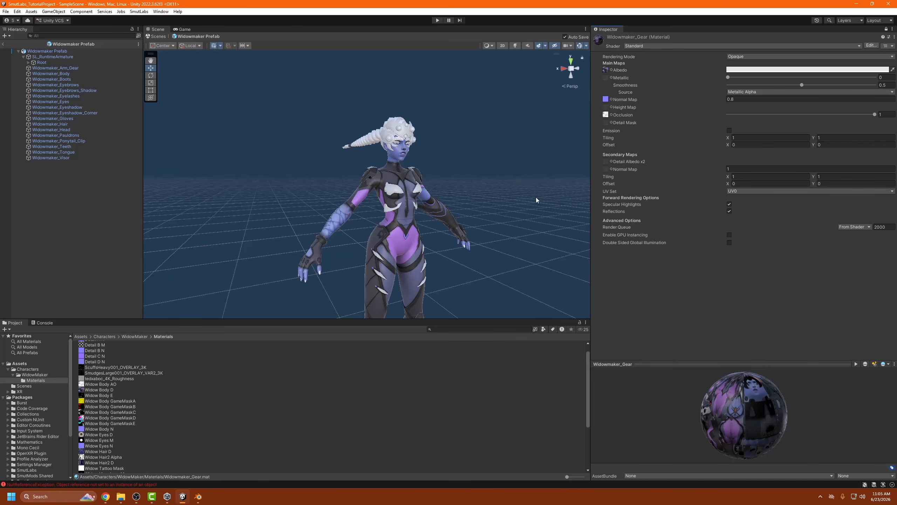
Find the Widowmaker_Hair material through the character's hair mesh and lock the Inspector on it
{"action": "left_click_drag", "start_coordinate": [445, 197], "coordinate": [380, 167], "text": "alt"}
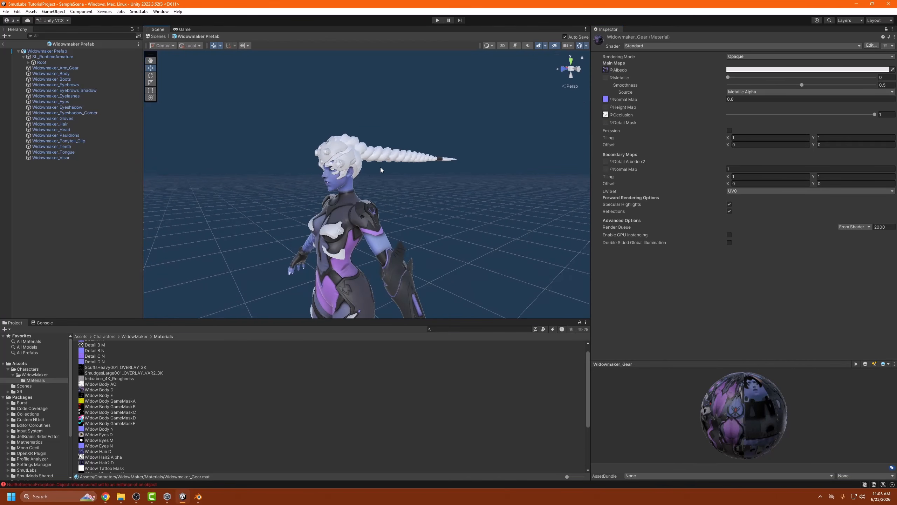
{"action": "left_click", "coordinate": [387, 155]}
{"action": "left_click", "coordinate": [389, 153]}
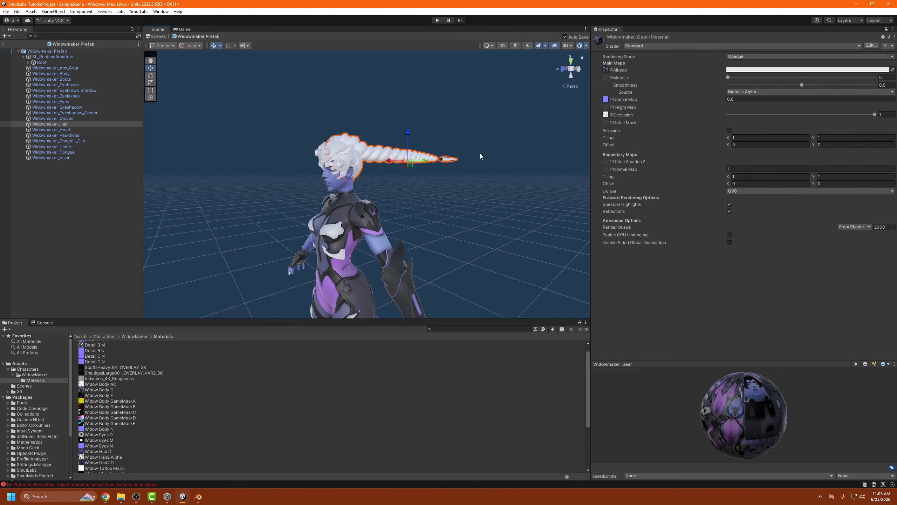
{"action": "left_click", "coordinate": [886, 29]}
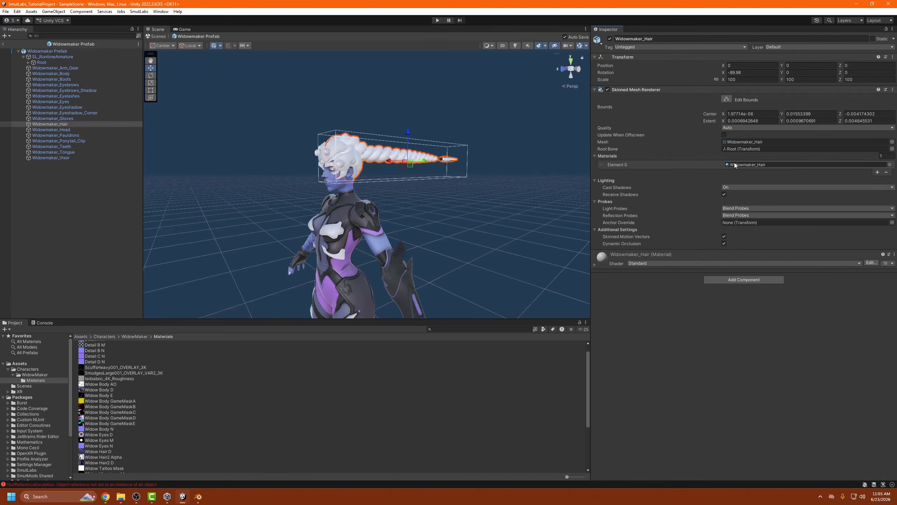
{"action": "left_click", "coordinate": [759, 164]}
{"action": "left_click", "coordinate": [101, 425]}
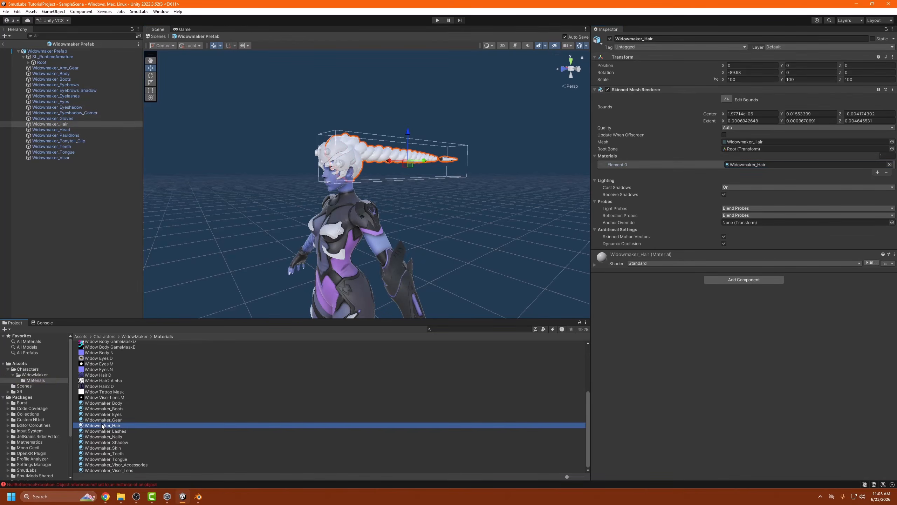
{"action": "left_click", "coordinate": [886, 30]}
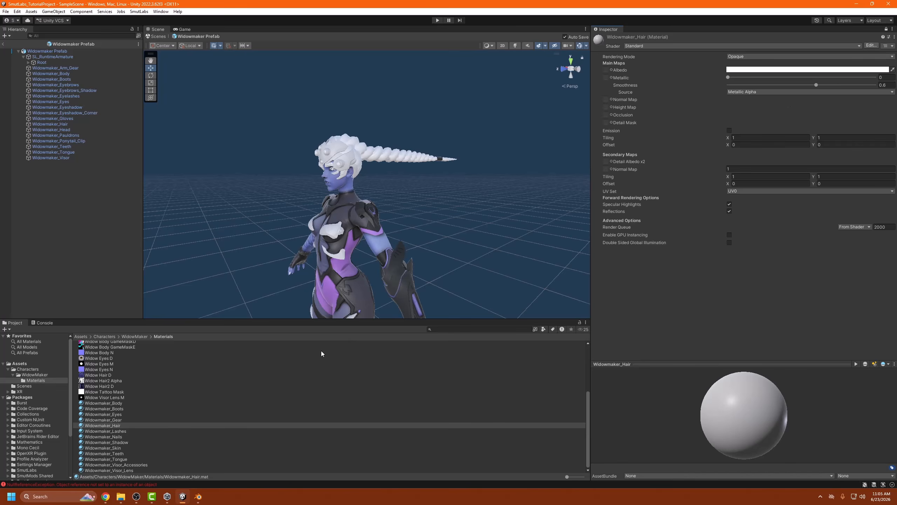
Assign Widow Hair D as the Albedo map of the Widowmaker_Hair material
{"action": "scroll", "coordinate": [161, 405], "scroll_direction": "up", "scroll_amount": 5}
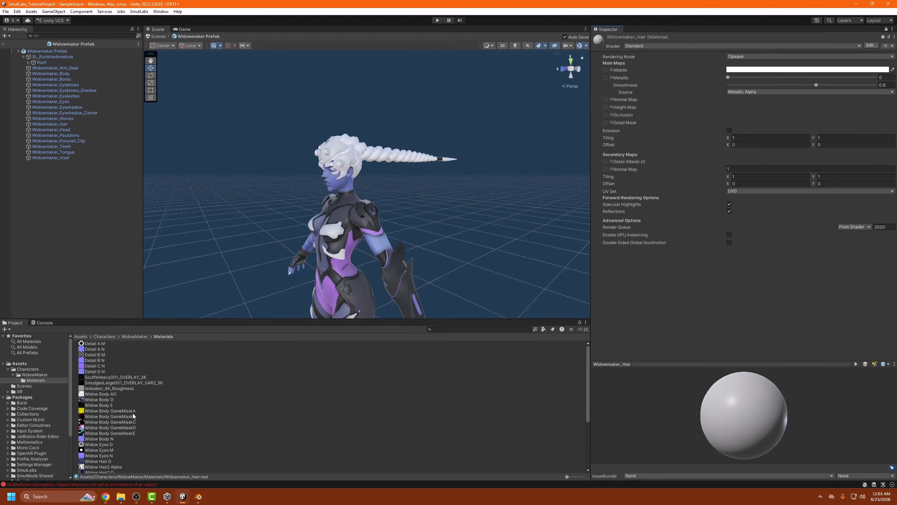
{"action": "left_click_drag", "start_coordinate": [99, 461], "coordinate": [606, 68]}
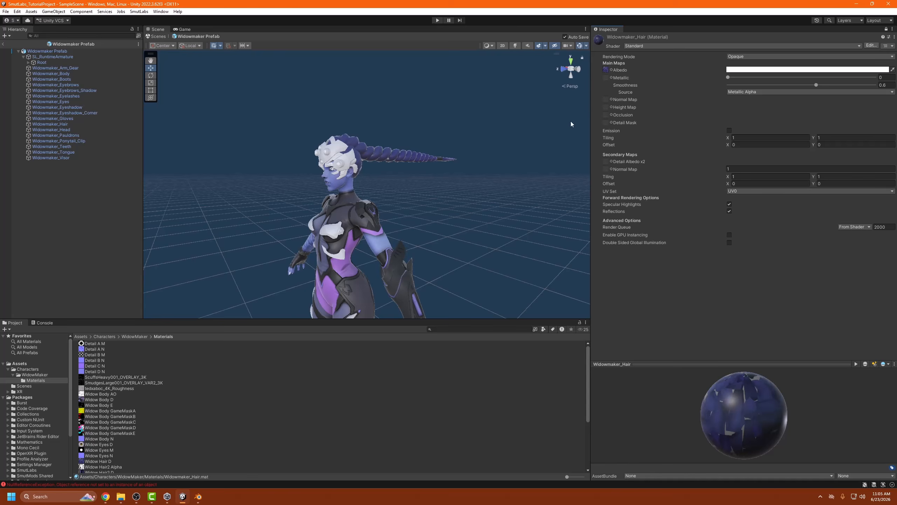
{"action": "scroll", "coordinate": [158, 428], "scroll_direction": "down", "scroll_amount": 4}
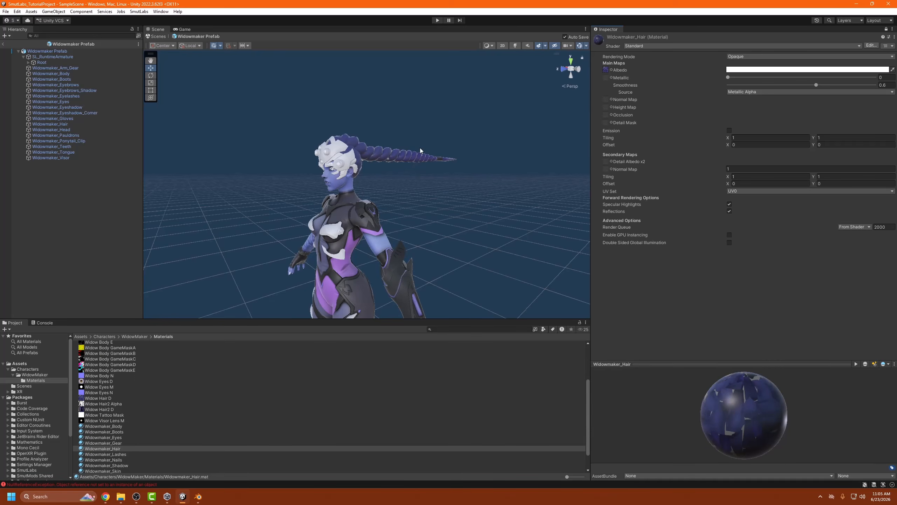
Find the Widowmaker_Visor_Accessories material through the visor mesh and lock the Inspector on it
{"action": "left_click_drag", "start_coordinate": [399, 158], "coordinate": [374, 122], "text": "alt"}
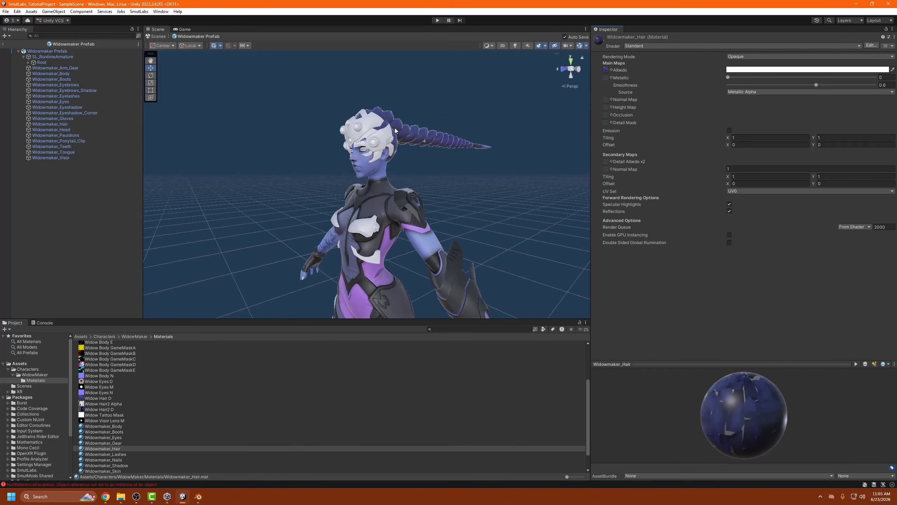
{"action": "left_click", "coordinate": [374, 123]}
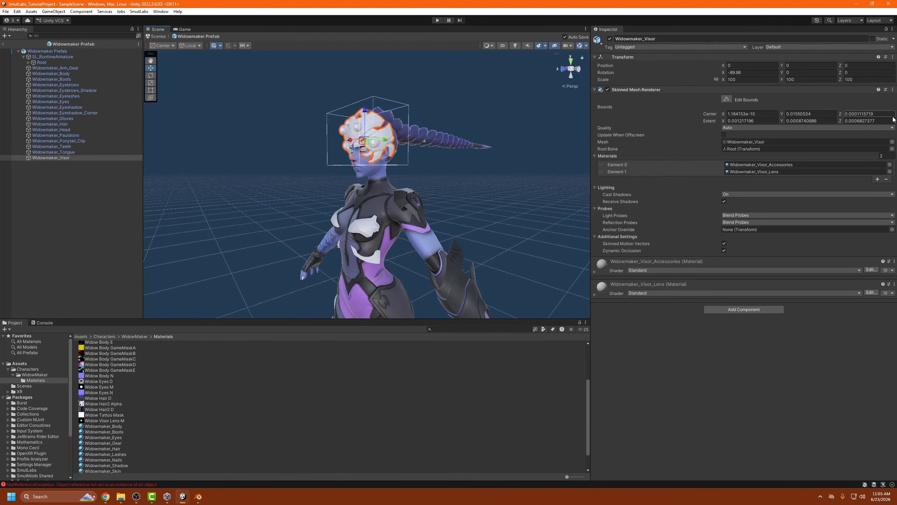
{"action": "left_click", "coordinate": [771, 164]}
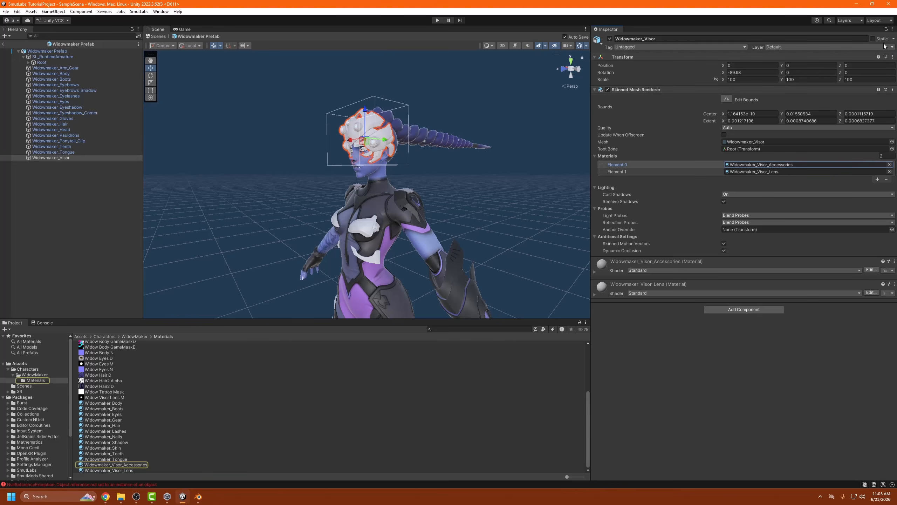
{"action": "left_click", "coordinate": [166, 464]}
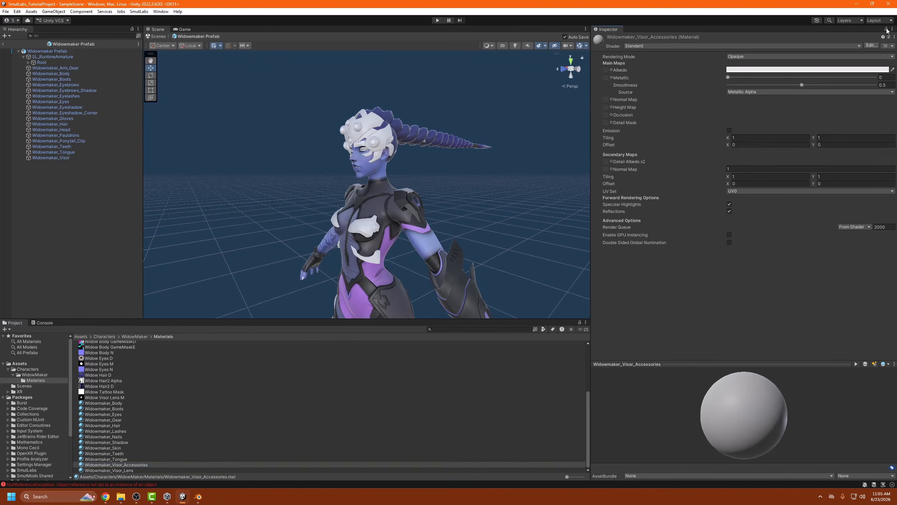
{"action": "scroll", "coordinate": [148, 437], "scroll_direction": "up", "scroll_amount": 5}
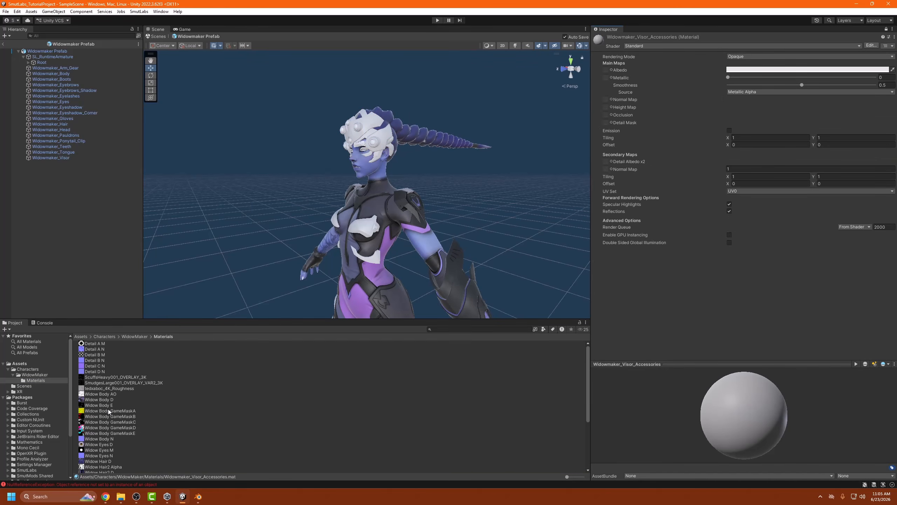
Assign Widow Body D, Widow Body N and Widow Body AO as the Widowmaker_Visor_Accessories material's Albedo, Normal and Occlusion maps
{"action": "left_click_drag", "start_coordinate": [98, 402], "coordinate": [619, 109]}
{"action": "left_click_drag", "start_coordinate": [607, 70], "coordinate": [606, 70]}
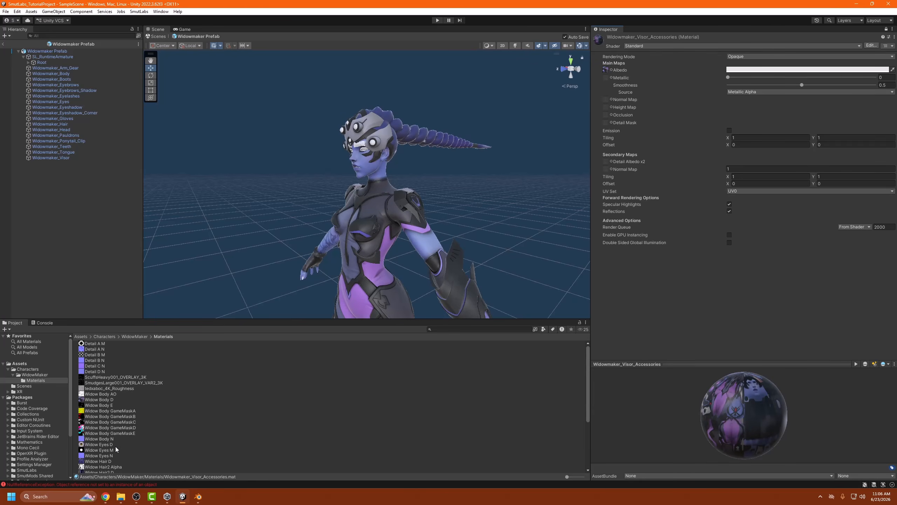
{"action": "left_click_drag", "start_coordinate": [99, 438], "coordinate": [606, 100]}
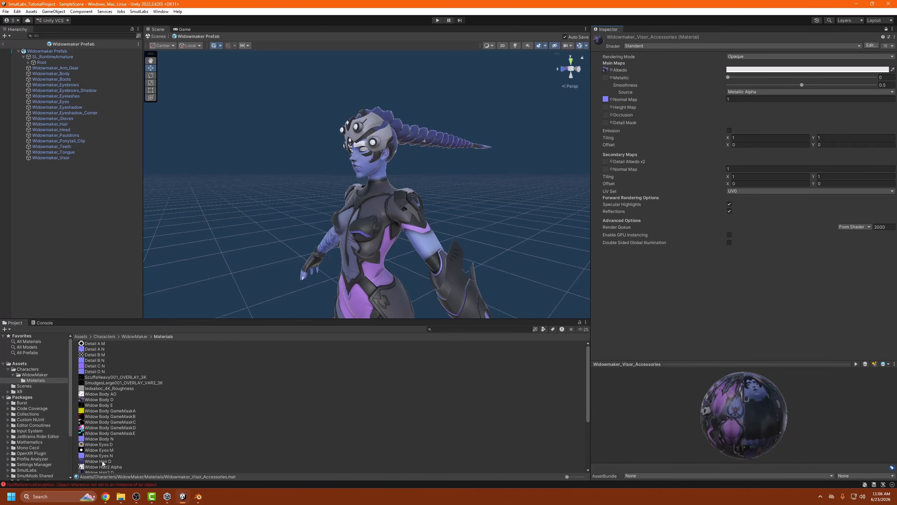
{"action": "left_click_drag", "start_coordinate": [101, 394], "coordinate": [720, 157]}
{"action": "left_click_drag", "start_coordinate": [607, 119], "coordinate": [605, 116]}
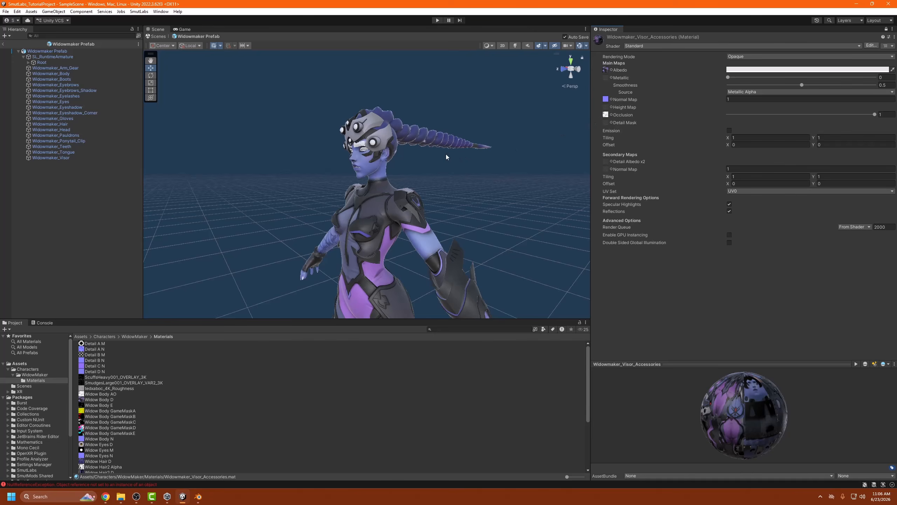
Unlock the Inspector, find the Widowmaker_Visor_Lens material through the visor mesh, and lock the Inspector on it
{"action": "middle_click_drag", "start_coordinate": [446, 155], "coordinate": [361, 174]}
{"action": "scroll", "coordinate": [374, 81], "scroll_direction": "down", "scroll_amount": 2}
{"action": "scroll", "coordinate": [417, 174], "scroll_direction": "up", "scroll_amount": 3}
{"action": "scroll", "coordinate": [360, 174], "scroll_direction": "up", "scroll_amount": 3}
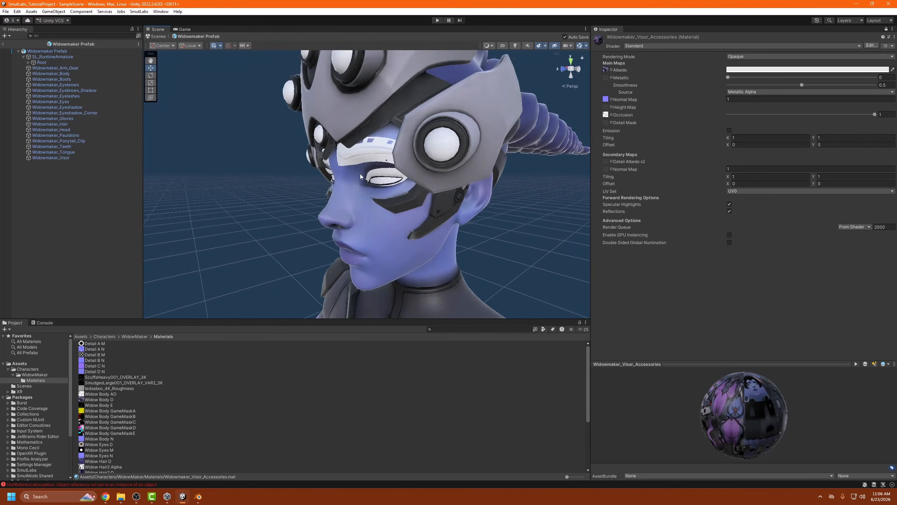
{"action": "scroll", "coordinate": [377, 165], "scroll_direction": "down", "scroll_amount": 1}
{"action": "left_click", "coordinate": [423, 156]}
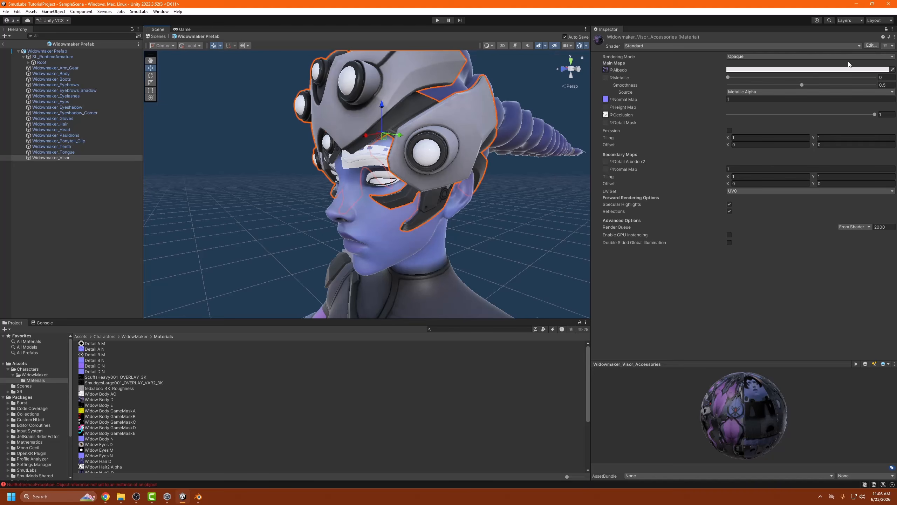
{"action": "left_click", "coordinate": [886, 29]}
{"action": "left_click", "coordinate": [435, 153]}
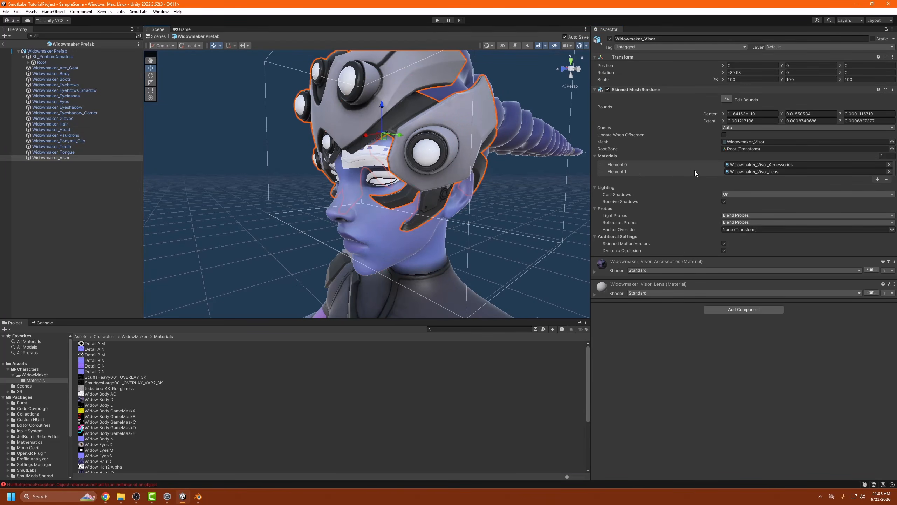
{"action": "left_click", "coordinate": [760, 172]}
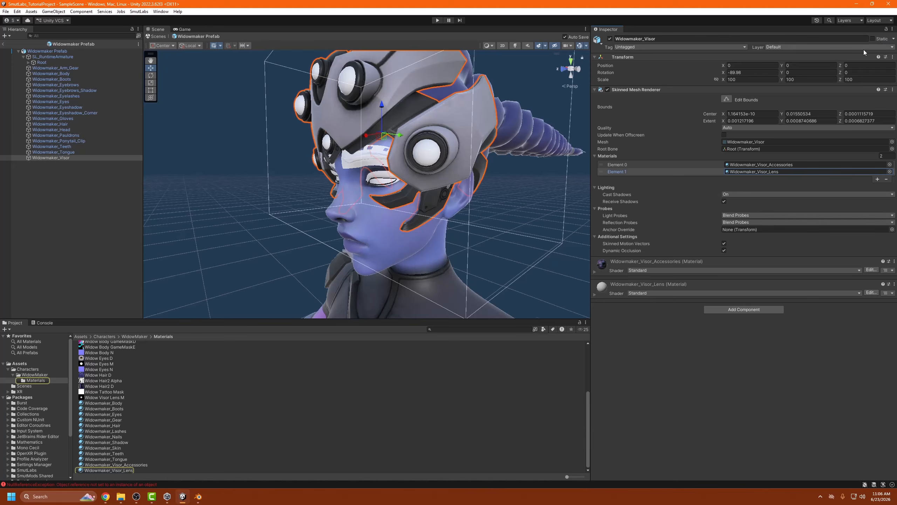
{"action": "left_click", "coordinate": [113, 470]}
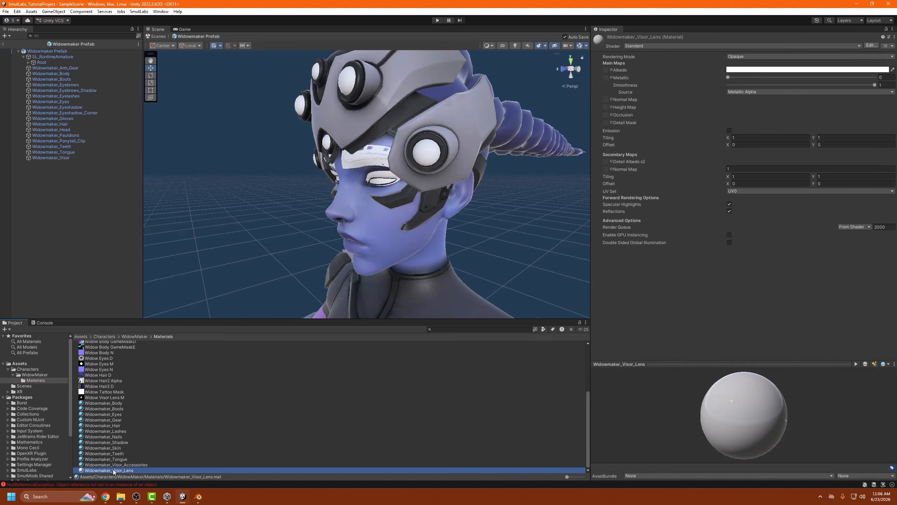
{"action": "left_click", "coordinate": [886, 30]}
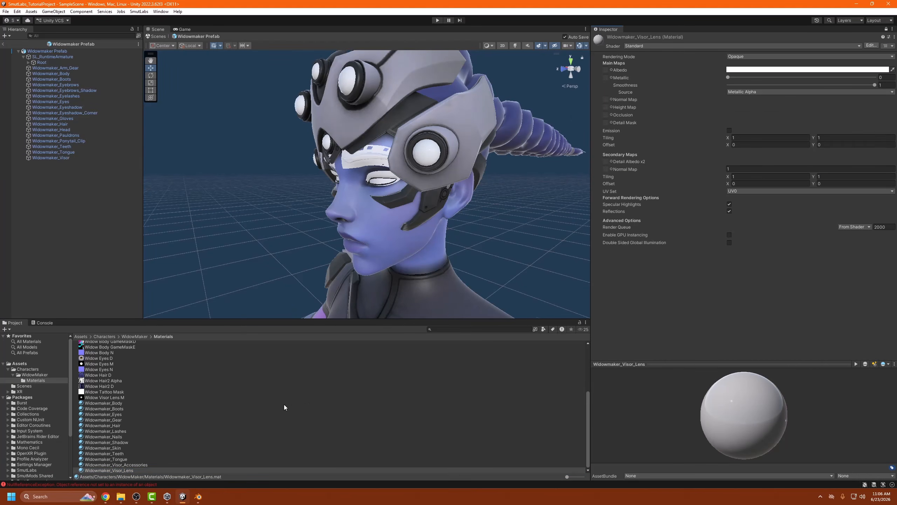
Set the Albedo color of the Widowmaker_Visor_Lens material to dark red, hexadecimal 850000
{"action": "scroll", "coordinate": [173, 426], "scroll_direction": "up", "scroll_amount": 3}
{"action": "scroll", "coordinate": [182, 428], "scroll_direction": "up", "scroll_amount": 2}
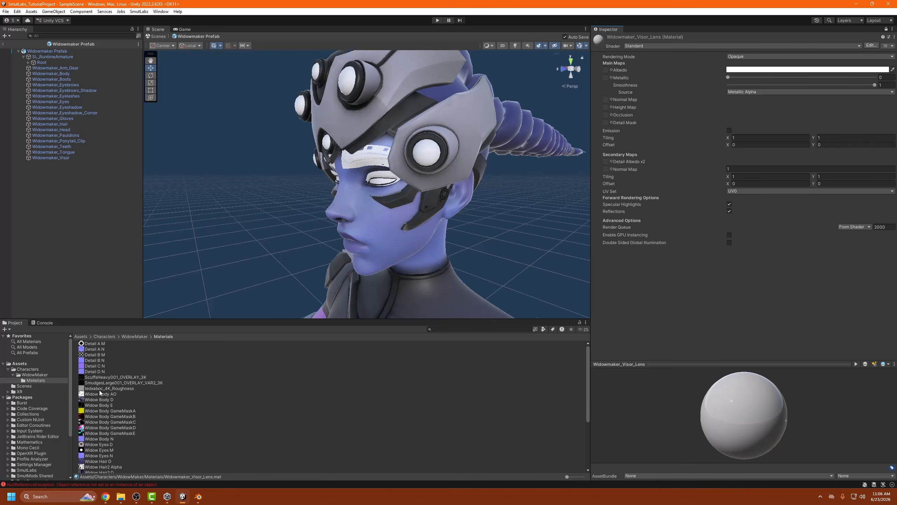
{"action": "scroll", "coordinate": [129, 423], "scroll_direction": "down", "scroll_amount": 5}
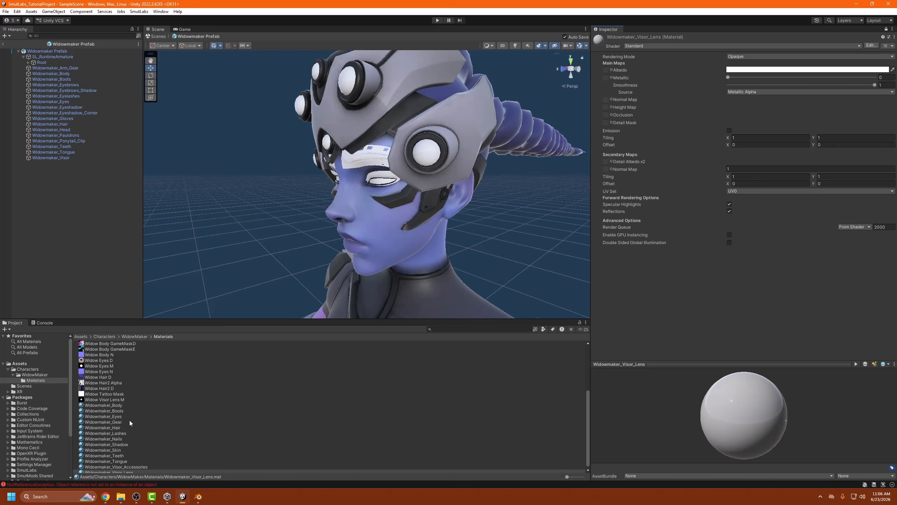
{"action": "left_click", "coordinate": [102, 400]}
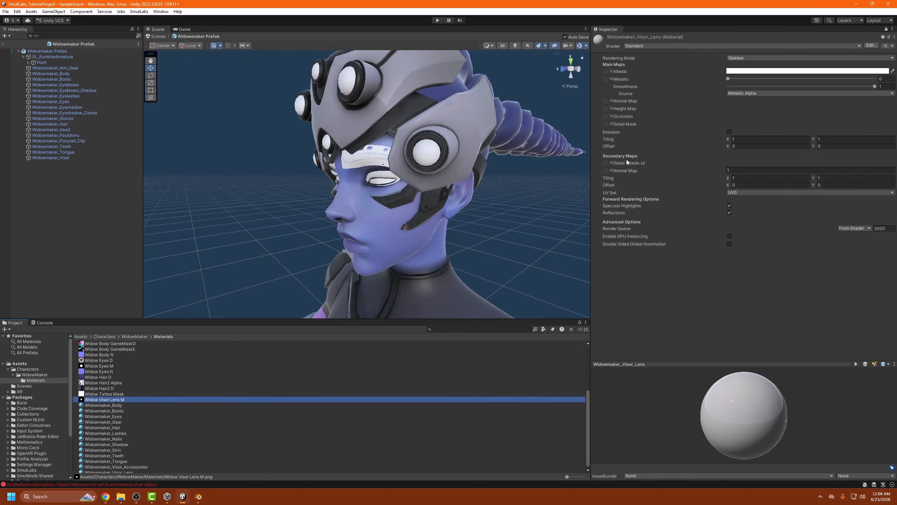
{"action": "left_click", "coordinate": [795, 73]}
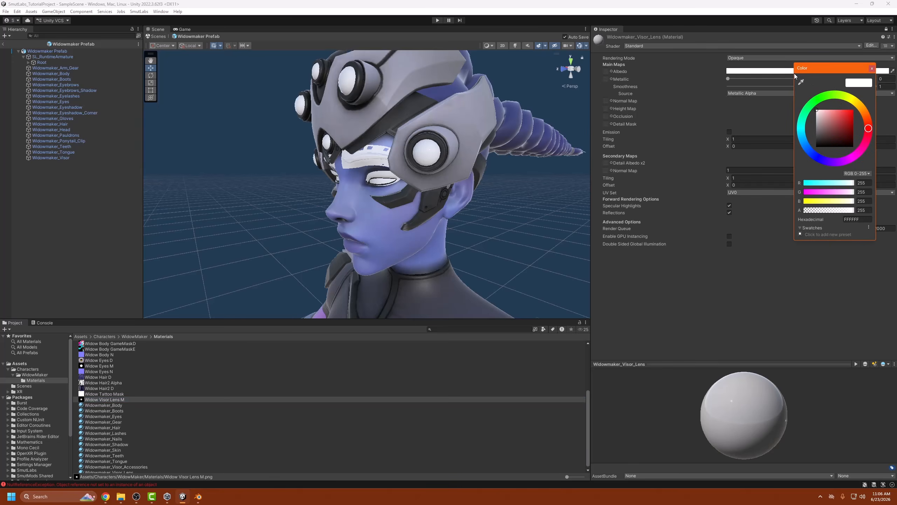
{"action": "left_click", "coordinate": [854, 110]}
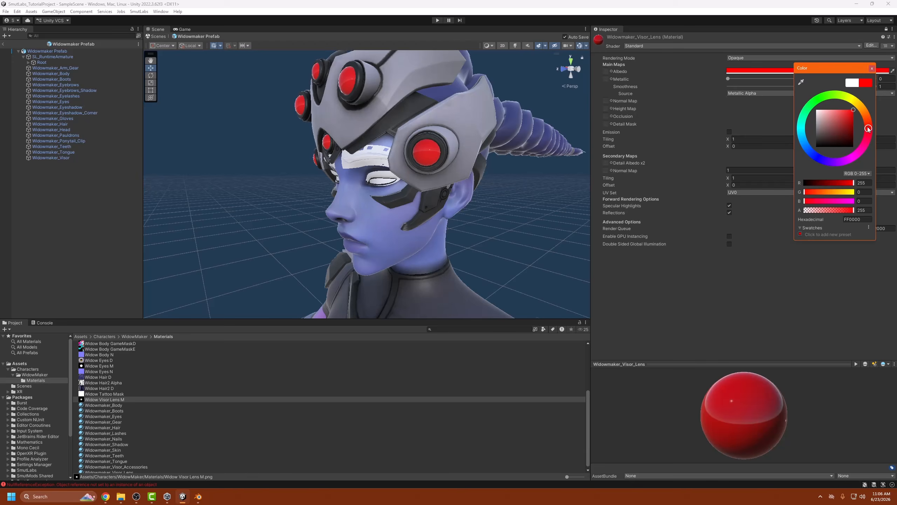
{"action": "left_click_drag", "start_coordinate": [856, 117], "coordinate": [853, 128]}
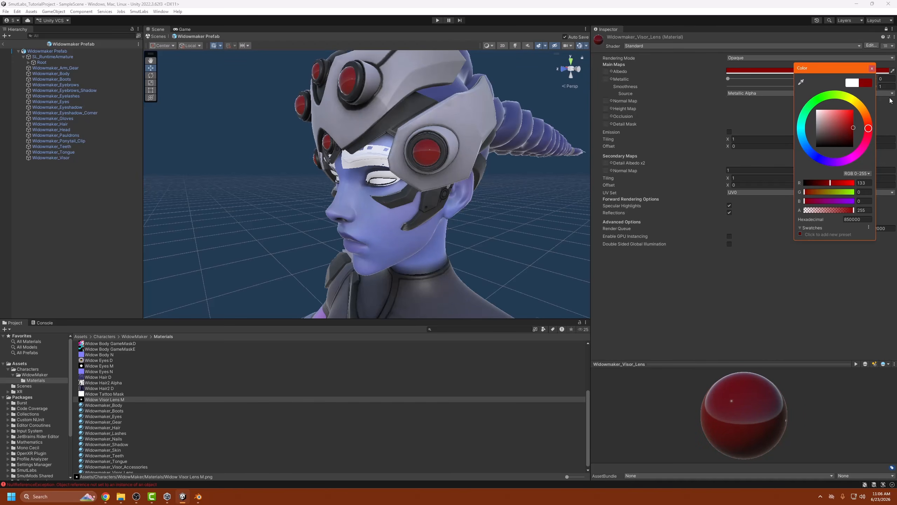
{"action": "left_click", "coordinate": [872, 69]}
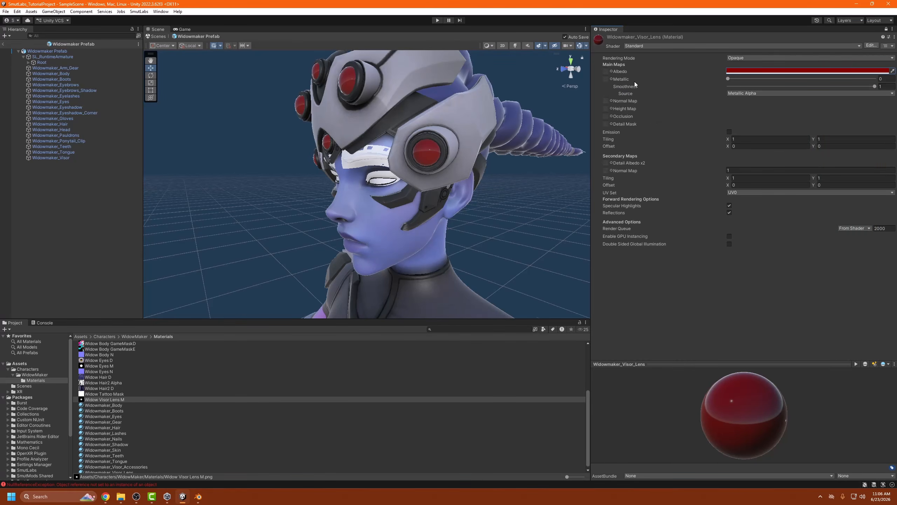
Assign Widow Visor Lens M as the Metallic map of the Widowmaker_Visor_Lens material
{"action": "left_click_drag", "start_coordinate": [728, 79], "coordinate": [750, 85]}
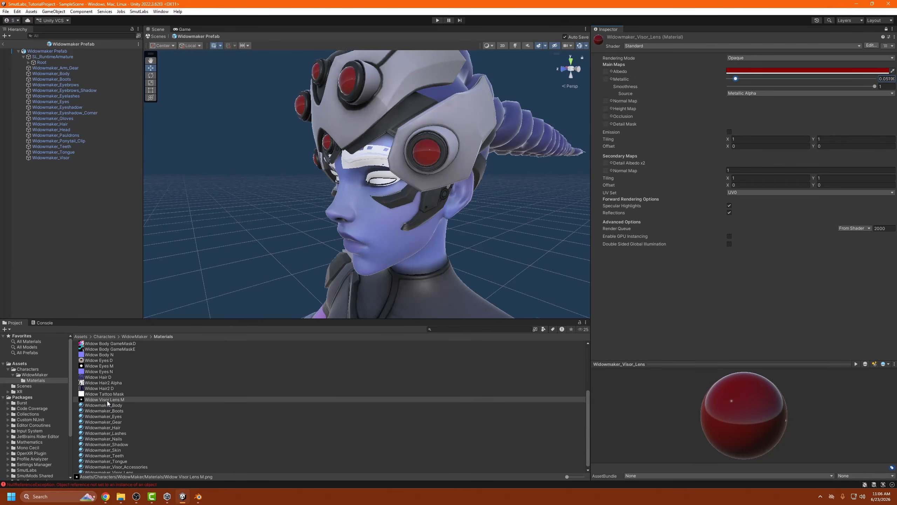
{"action": "scroll", "coordinate": [106, 400], "scroll_direction": "up", "scroll_amount": 1}
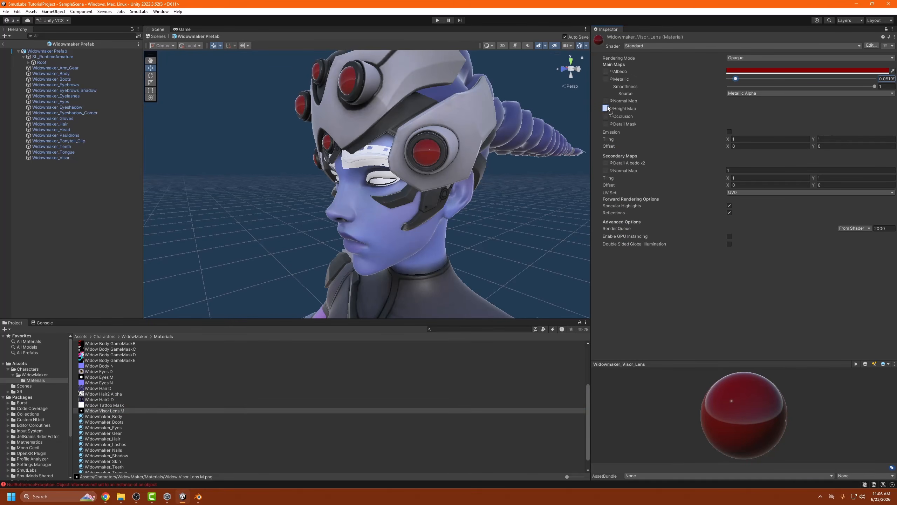
{"action": "left_click_drag", "start_coordinate": [605, 79], "coordinate": [605, 79]}
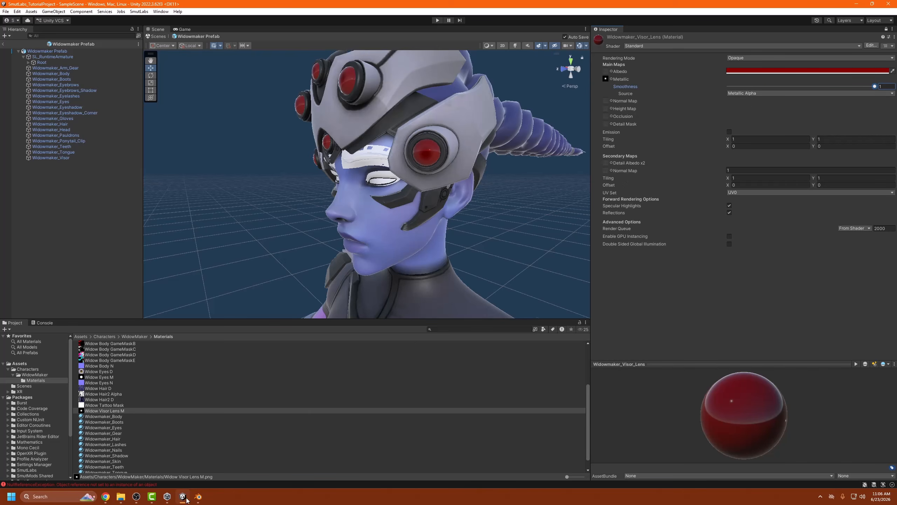
Enable Emission on the Widowmaker_Visor_Lens material and assign Widow Visor Lens M as its emission Color map
{"action": "left_click_drag", "start_coordinate": [106, 411], "coordinate": [665, 139]}
{"action": "left_click_drag", "start_coordinate": [731, 131], "coordinate": [730, 131]}
{"action": "left_click", "coordinate": [730, 132]}
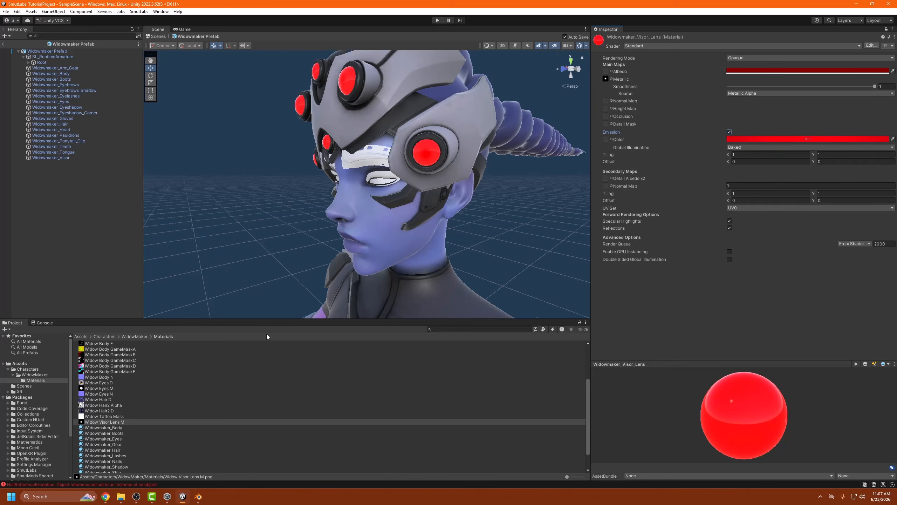
{"action": "left_click_drag", "start_coordinate": [123, 421], "coordinate": [747, 132]}
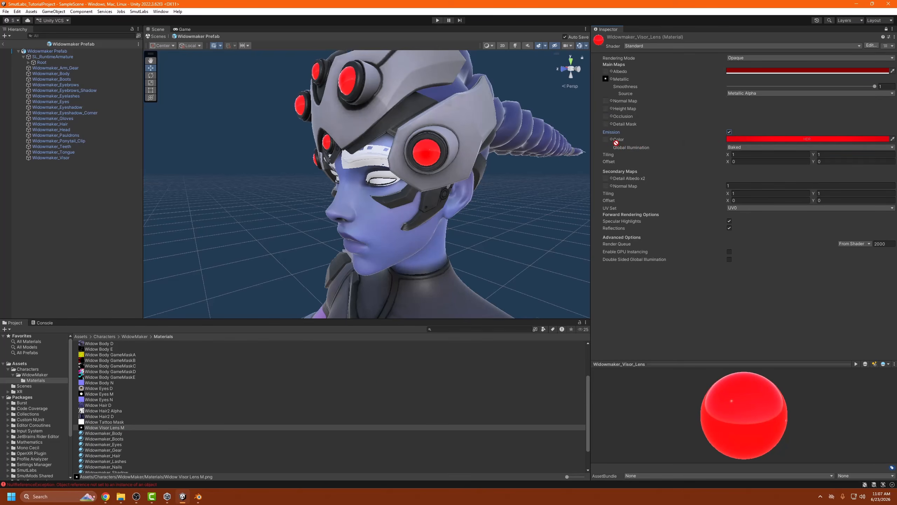
{"action": "left_click_drag", "start_coordinate": [616, 142], "coordinate": [606, 139]}
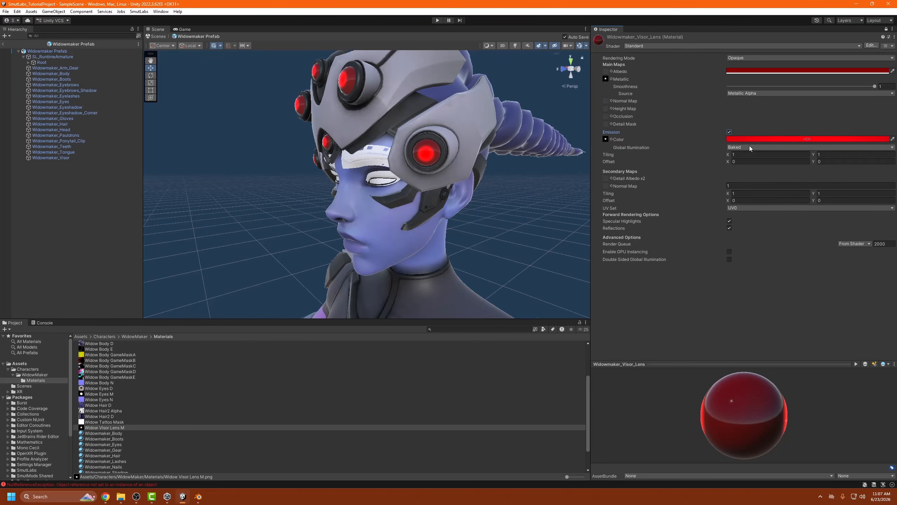
Set the visor lens material's HDR emission color to a dim red of R 68, G 14, B 14
{"action": "left_click", "coordinate": [763, 139]}
{"action": "mouse_move", "coordinate": [813, 185]}
{"action": "left_mouse_down"}
{"action": "mouse_move", "coordinate": [789, 193]}
{"action": "mouse_move", "coordinate": [795, 207]}
{"action": "mouse_move", "coordinate": [808, 202]}
{"action": "left_mouse_up"}
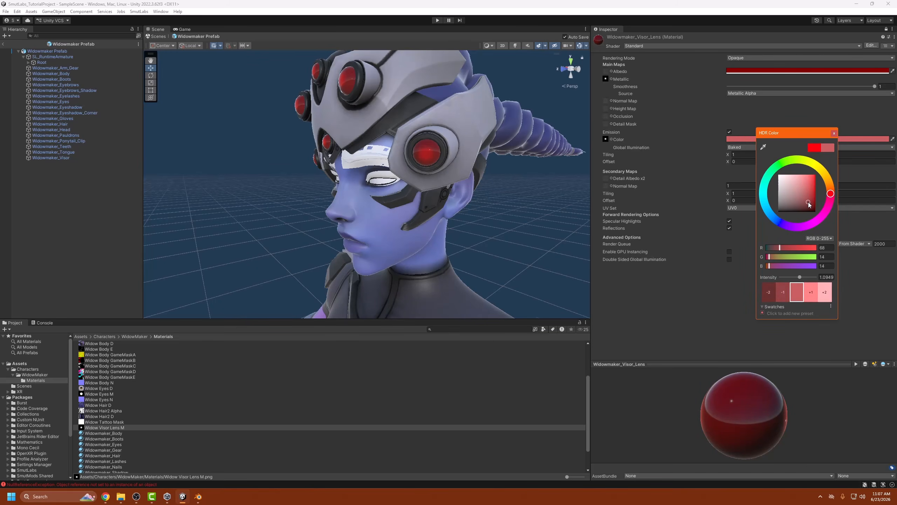
{"action": "scroll", "coordinate": [486, 218], "scroll_direction": "down", "scroll_amount": 4}
{"action": "left_click", "coordinate": [835, 134]}
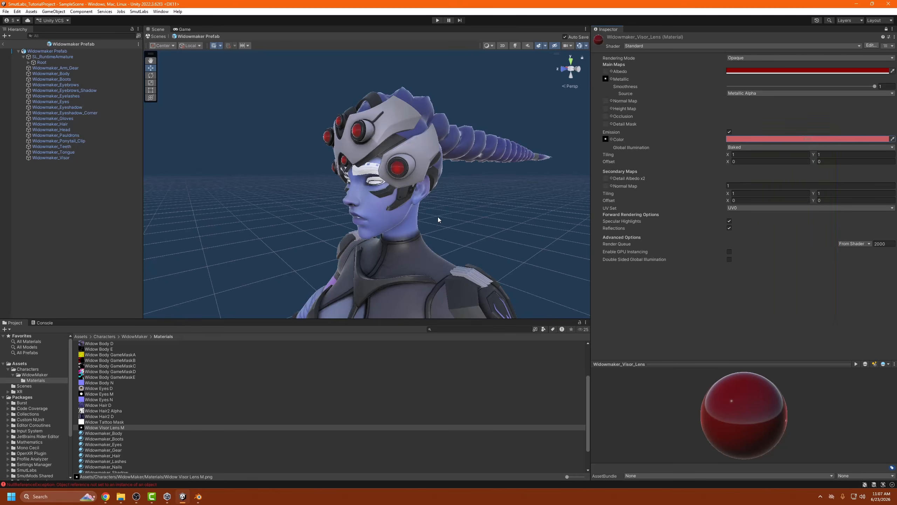
Unlock the Inspector, find the Widowmaker_Eyes material through the eyes mesh, and open its settings
{"action": "left_click_drag", "start_coordinate": [439, 218], "coordinate": [468, 199], "text": "alt"}
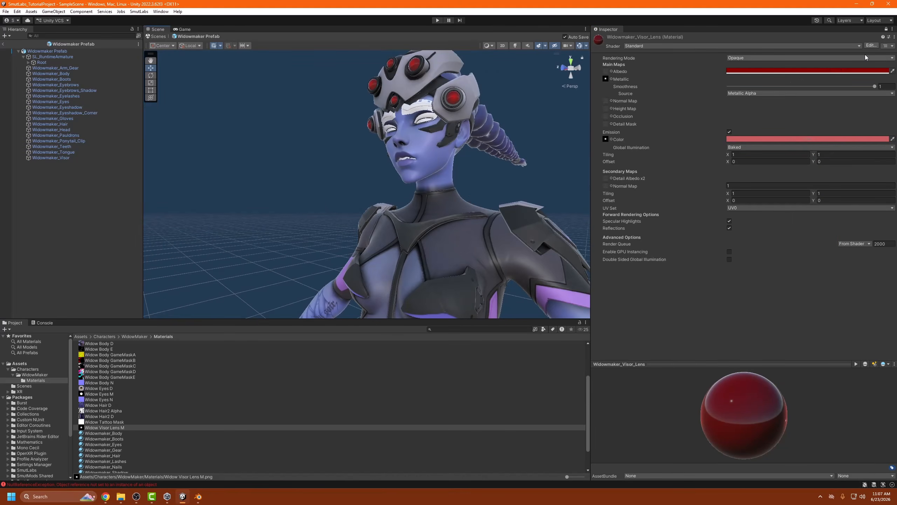
{"action": "left_click", "coordinate": [886, 29]}
{"action": "scroll", "coordinate": [488, 187], "scroll_direction": "down", "scroll_amount": 6}
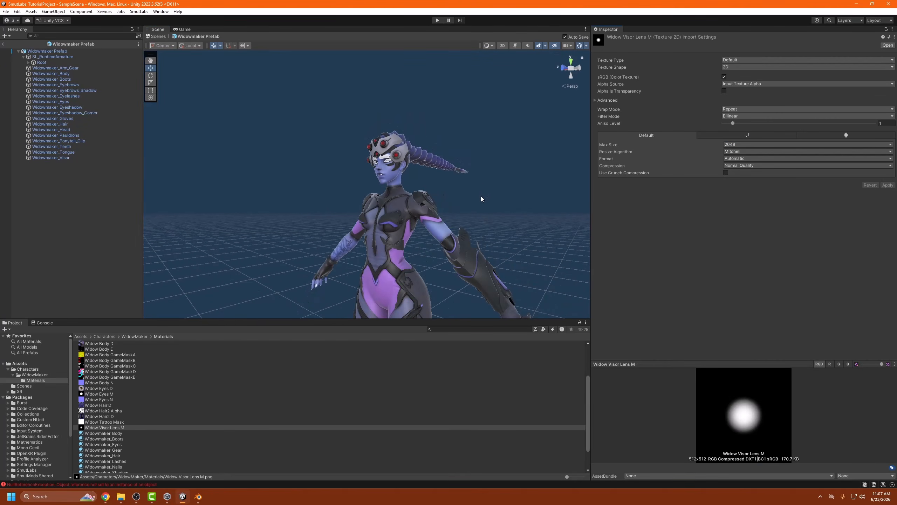
{"action": "scroll", "coordinate": [474, 204], "scroll_direction": "up", "scroll_amount": 6}
{"action": "left_click_drag", "start_coordinate": [450, 118], "coordinate": [465, 91], "text": "alt"}
{"action": "left_click", "coordinate": [379, 165]}
{"action": "left_click", "coordinate": [380, 165]}
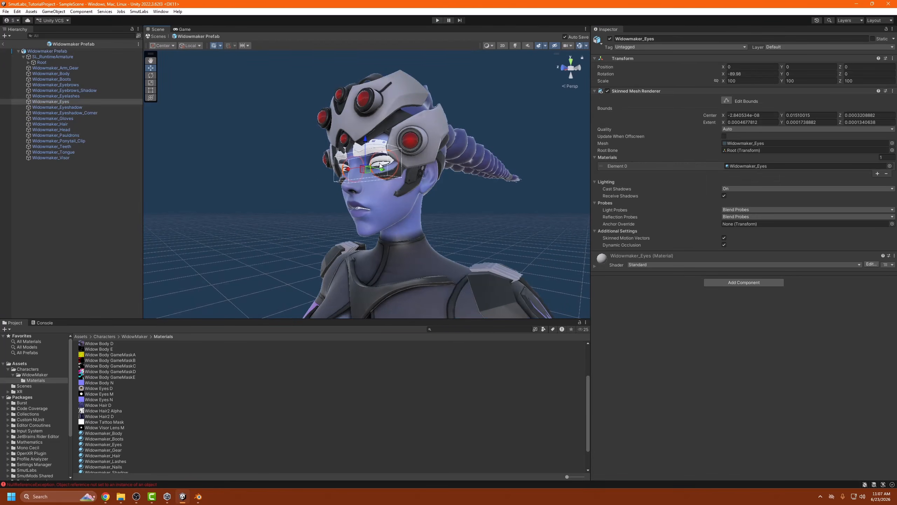
{"action": "left_click", "coordinate": [747, 166]}
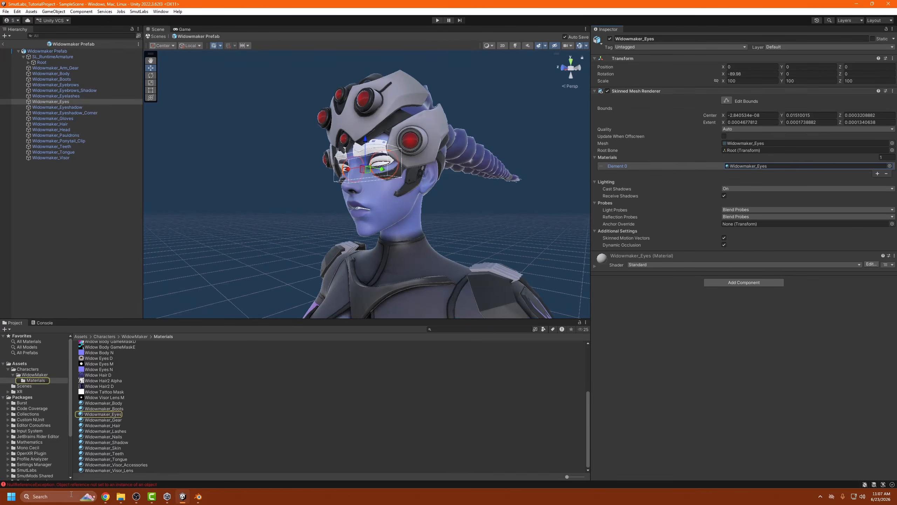
{"action": "left_click", "coordinate": [120, 414]}
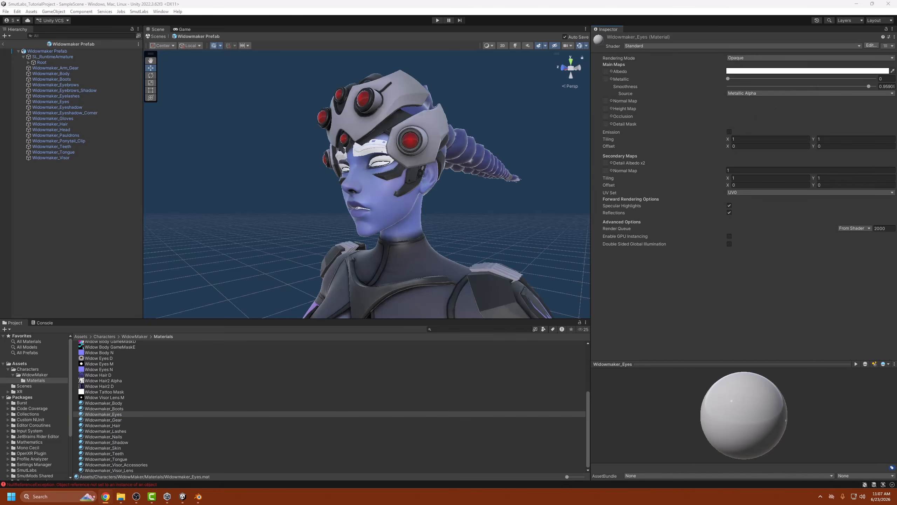
{"action": "left_click", "coordinate": [795, 299]}
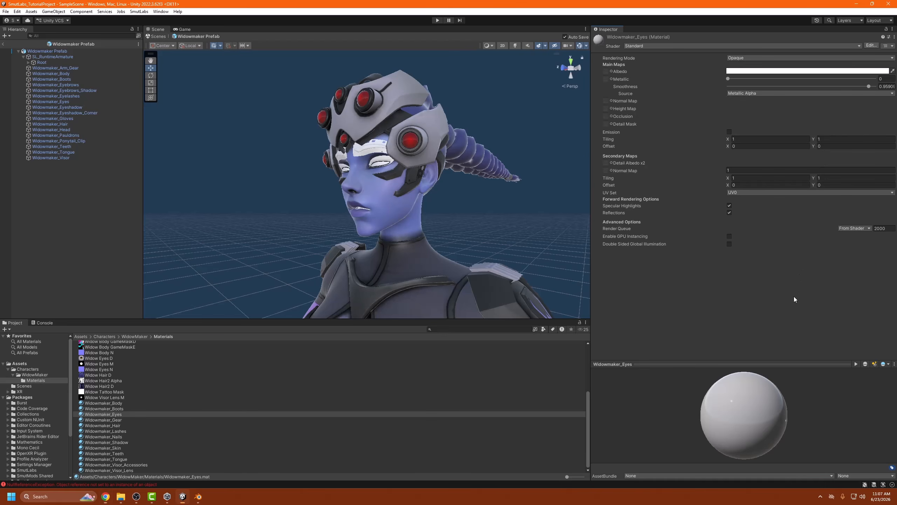
Assign Widow Eyes D as the Albedo map of the Widowmaker_Eyes material and set Metallic to about 0.446
{"action": "scroll", "coordinate": [123, 429], "scroll_direction": "up", "scroll_amount": 5}
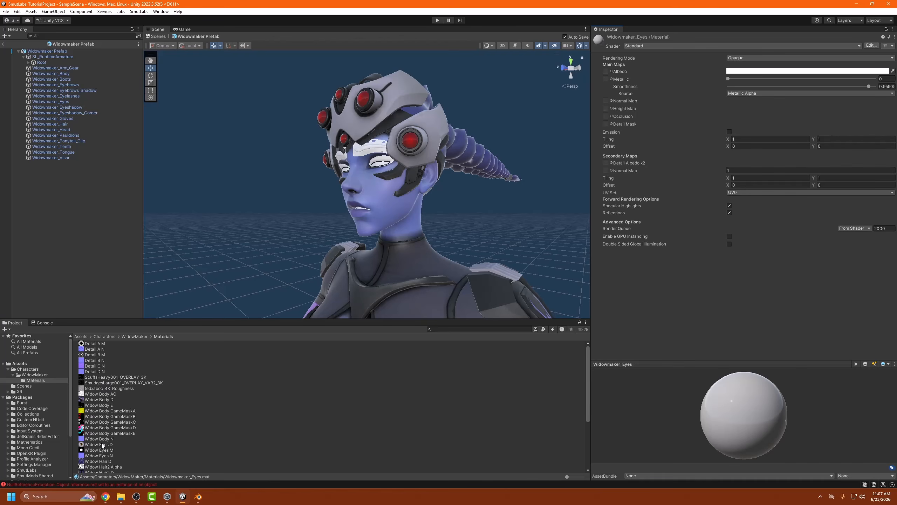
{"action": "left_click_drag", "start_coordinate": [102, 446], "coordinate": [606, 70]}
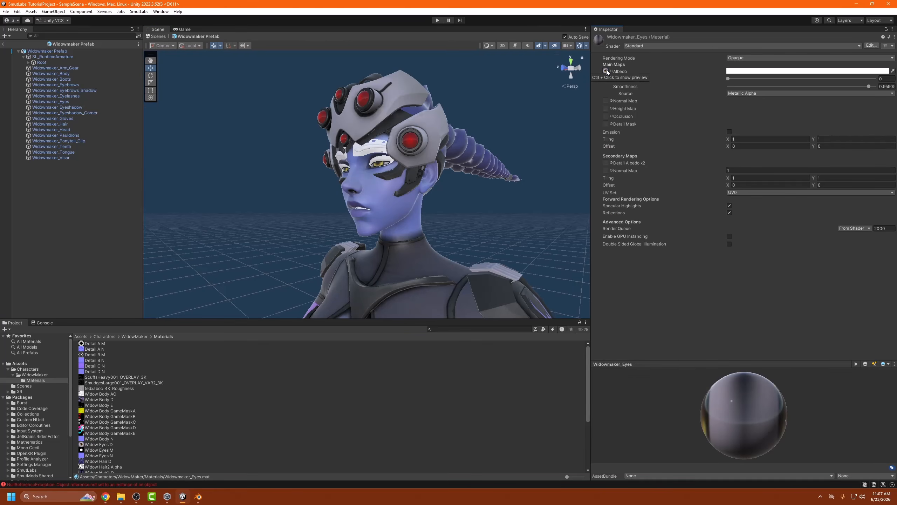
{"action": "left_click", "coordinate": [885, 79]}
{"action": "type", "text": "1"}
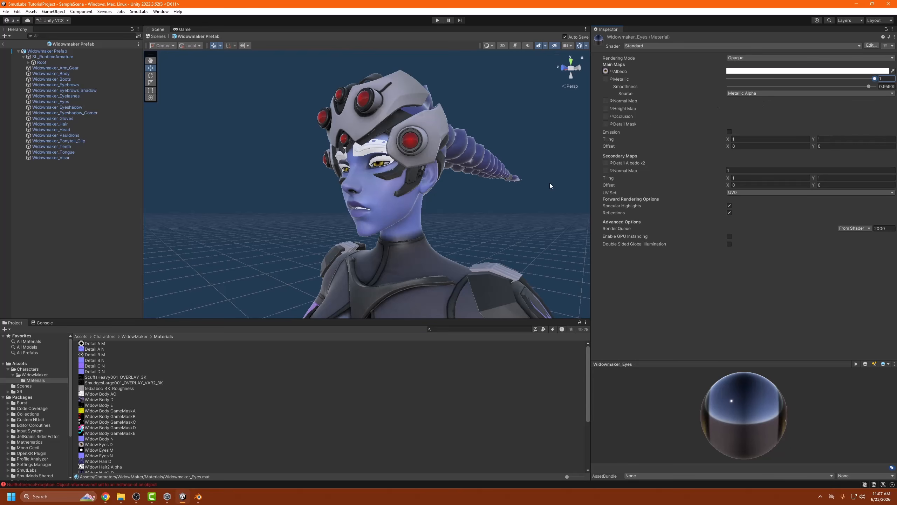
{"action": "left_click", "coordinate": [827, 79]}
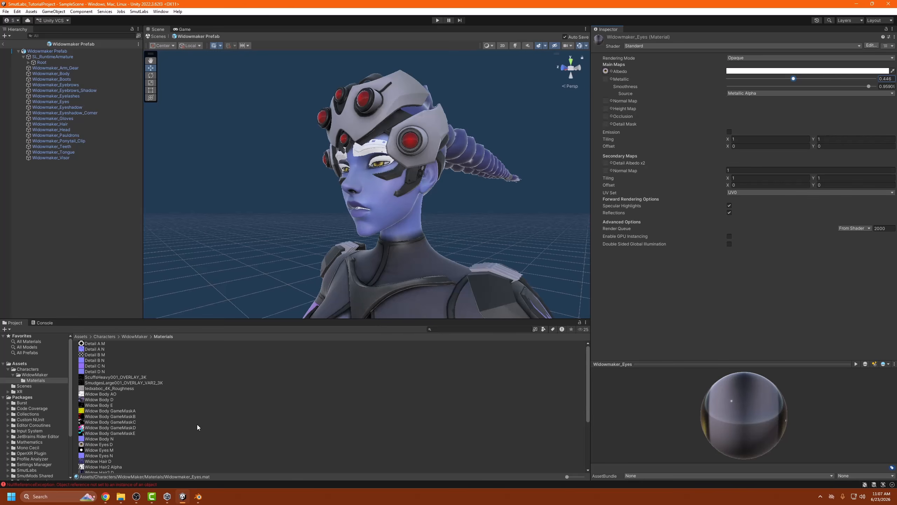
Assign Widow Eyes N as the Normal Map of the Widowmaker_Eyes material
{"action": "scroll", "coordinate": [197, 427], "scroll_direction": "down", "scroll_amount": 3}
{"action": "left_click_drag", "start_coordinate": [111, 436], "coordinate": [697, 315]}
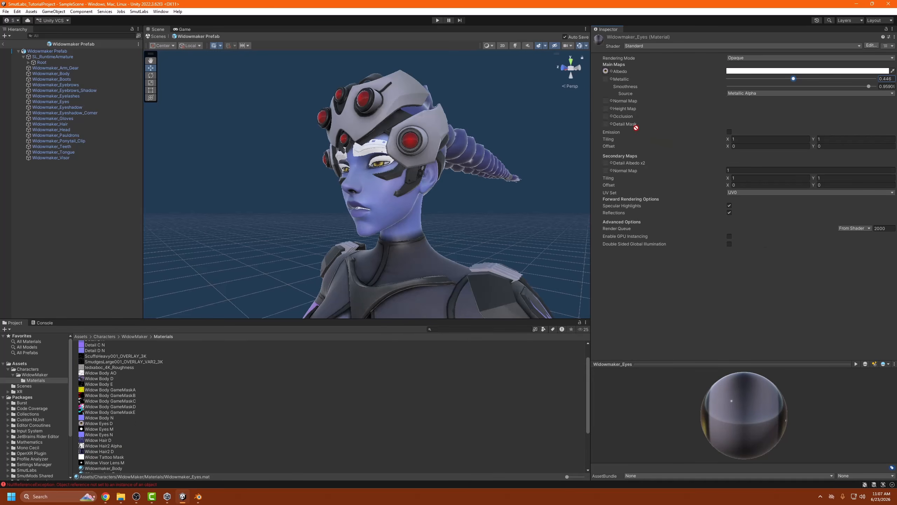
{"action": "left_click_drag", "start_coordinate": [636, 128], "coordinate": [605, 102]}
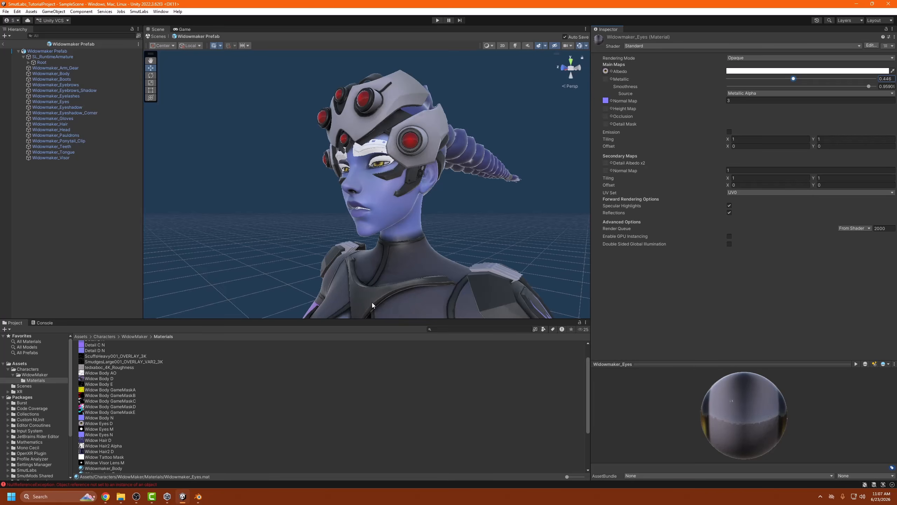
Select the Widowmaker_Eyebrows_Shadow mesh on the face and deactivate the object
{"action": "left_click", "coordinate": [367, 154]}
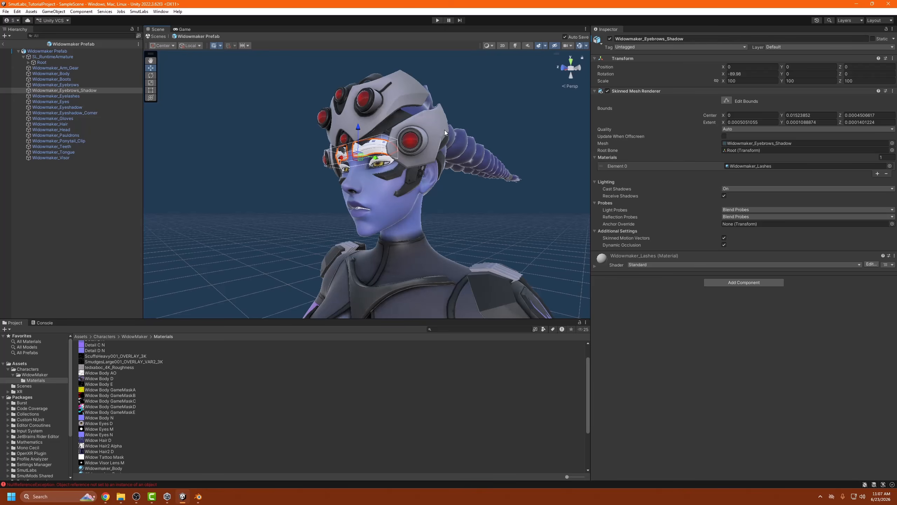
{"action": "left_click", "coordinate": [610, 39]}
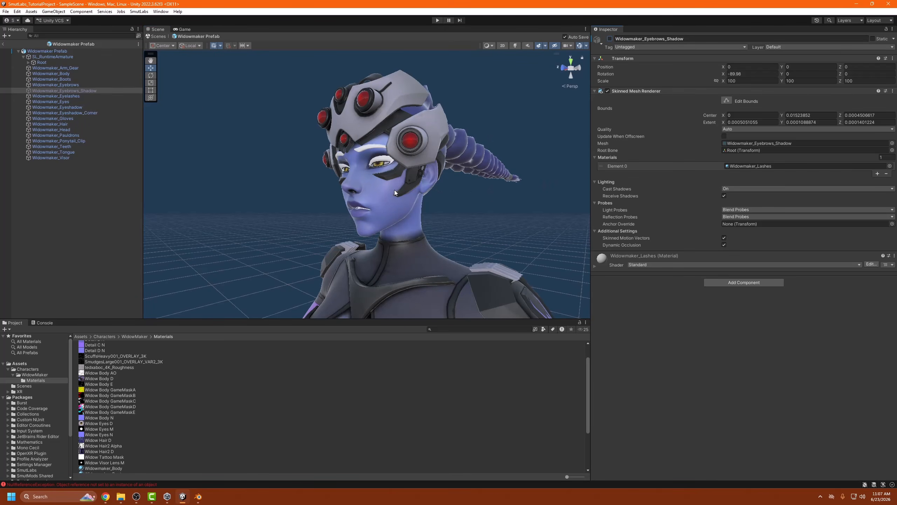
Select the Widowmaker_Eyebrows mesh and look through the Materials folder for a texture that fits it
{"action": "left_click", "coordinate": [362, 149]}
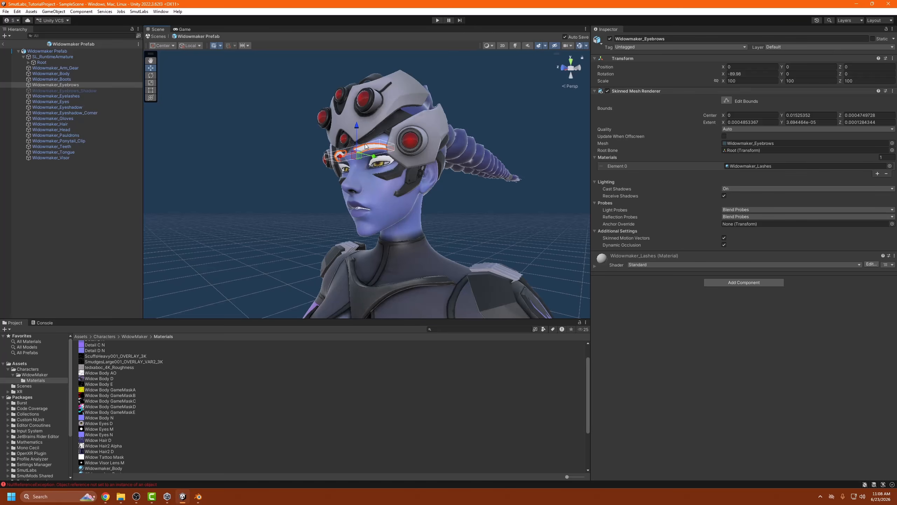
{"action": "scroll", "coordinate": [172, 411], "scroll_direction": "down", "scroll_amount": 5}
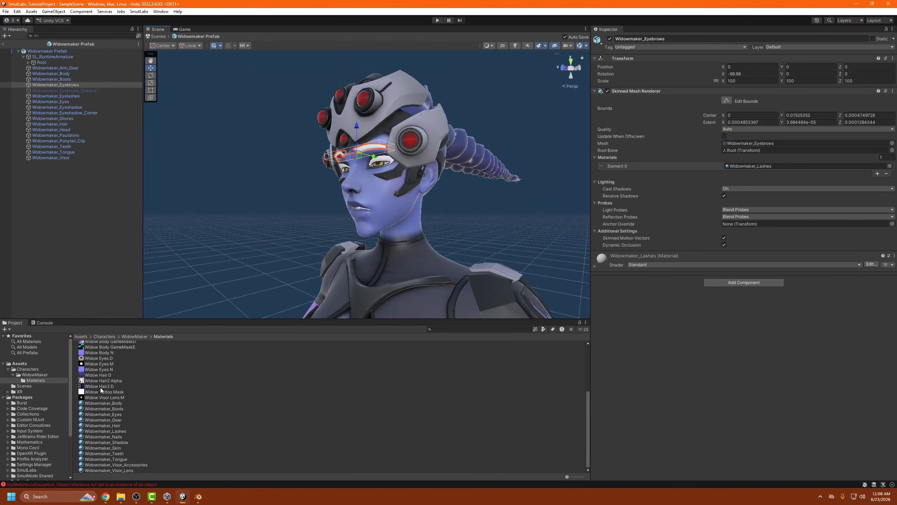
{"action": "scroll", "coordinate": [112, 377], "scroll_direction": "up", "scroll_amount": 5}
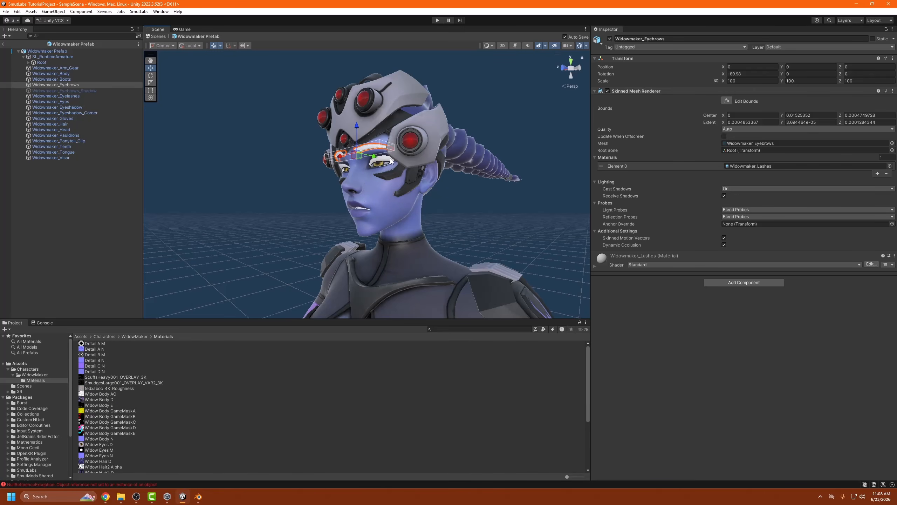
{"action": "scroll", "coordinate": [398, 202], "scroll_direction": "down", "scroll_amount": 5}
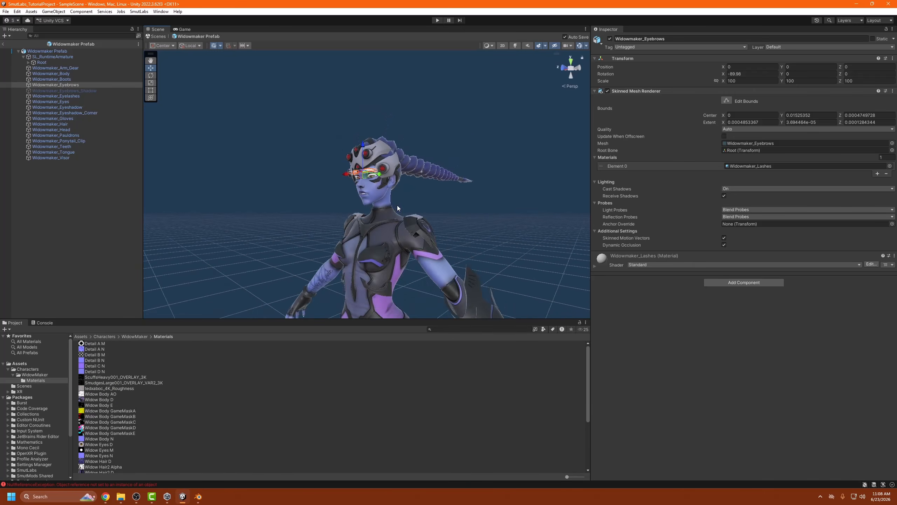
{"action": "scroll", "coordinate": [396, 205], "scroll_direction": "up", "scroll_amount": 6}
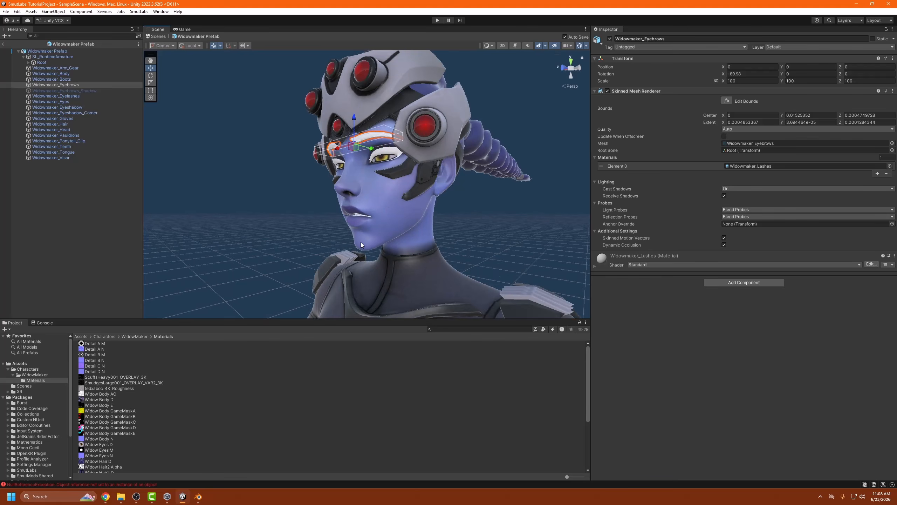
Switch to the Blender project, enlarge the 3D viewport and get a close view of Widowmaker's face
{"action": "left_click", "coordinate": [198, 497]}
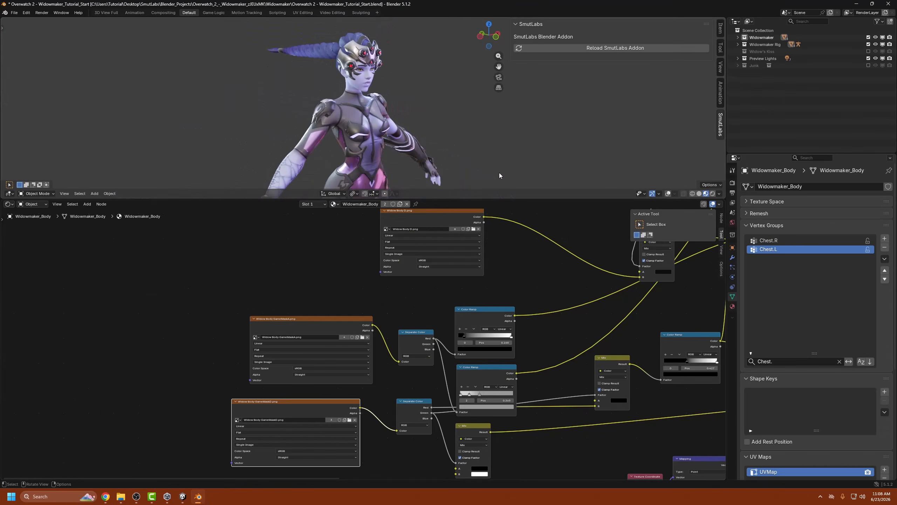
{"action": "left_click_drag", "start_coordinate": [562, 198], "coordinate": [546, 262]}
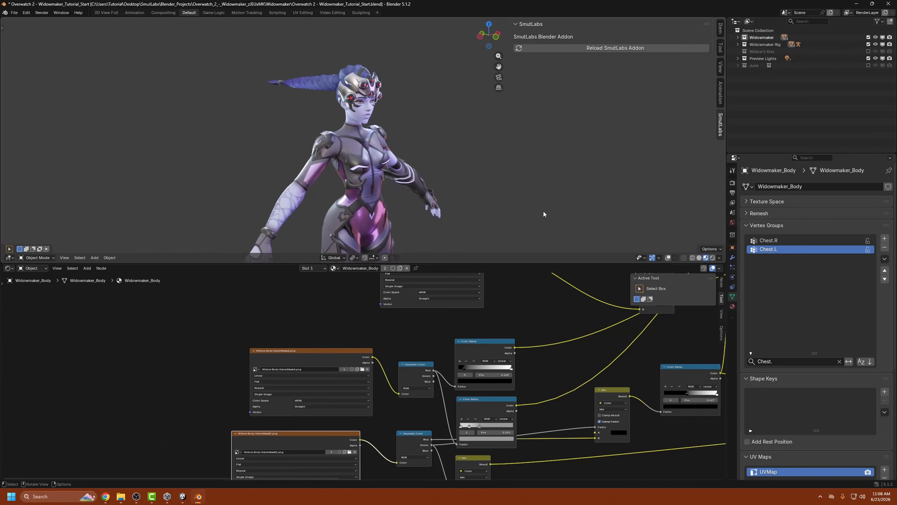
{"action": "middle_click_drag", "start_coordinate": [544, 212], "coordinate": [537, 178], "text": "shift"}
{"action": "scroll", "coordinate": [529, 184], "scroll_direction": "down", "scroll_amount": 5}
{"action": "scroll", "coordinate": [361, 156], "scroll_direction": "up", "scroll_amount": 5}
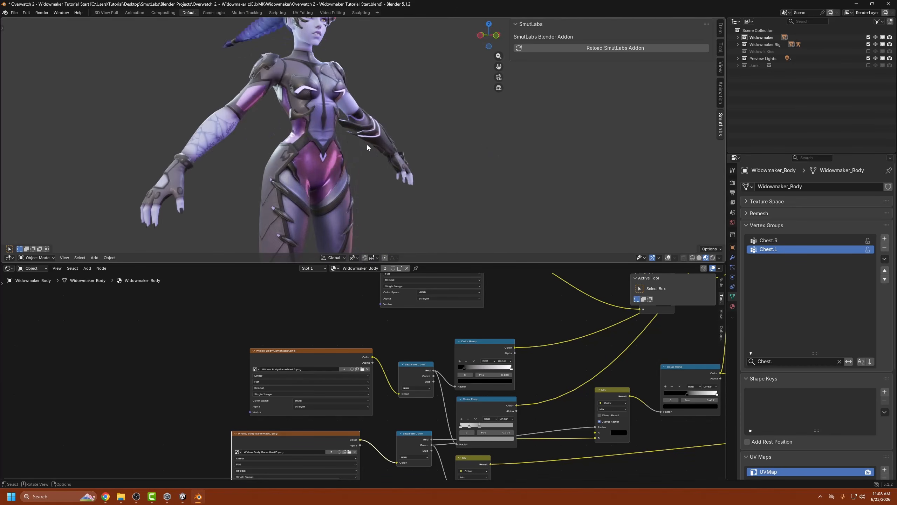
{"action": "middle_click_drag", "start_coordinate": [343, 34], "coordinate": [384, 142], "text": "shift"}
{"action": "scroll", "coordinate": [374, 141], "scroll_direction": "up", "scroll_amount": 7}
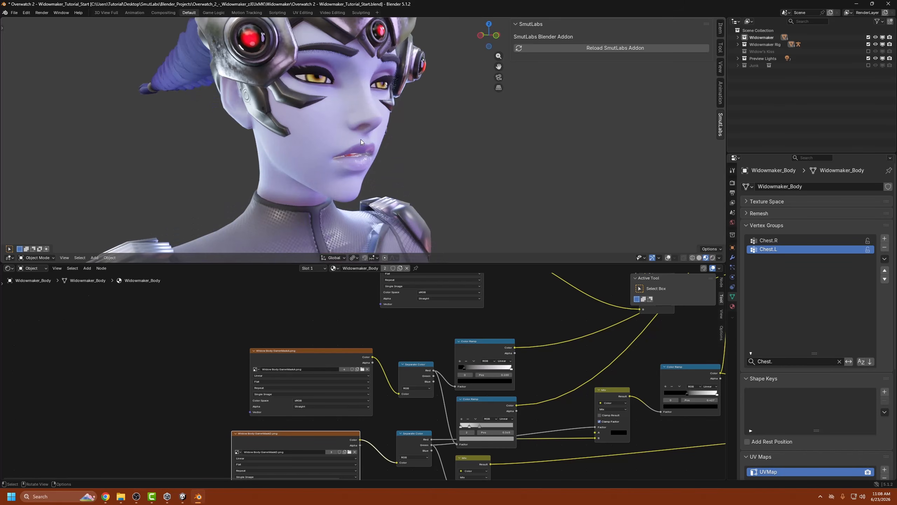
Select the eyebrows mesh and examine which images feed the base color and alpha of its Widowmaker_Lashes shader, widening the image nodes
{"action": "left_click", "coordinate": [348, 51]}
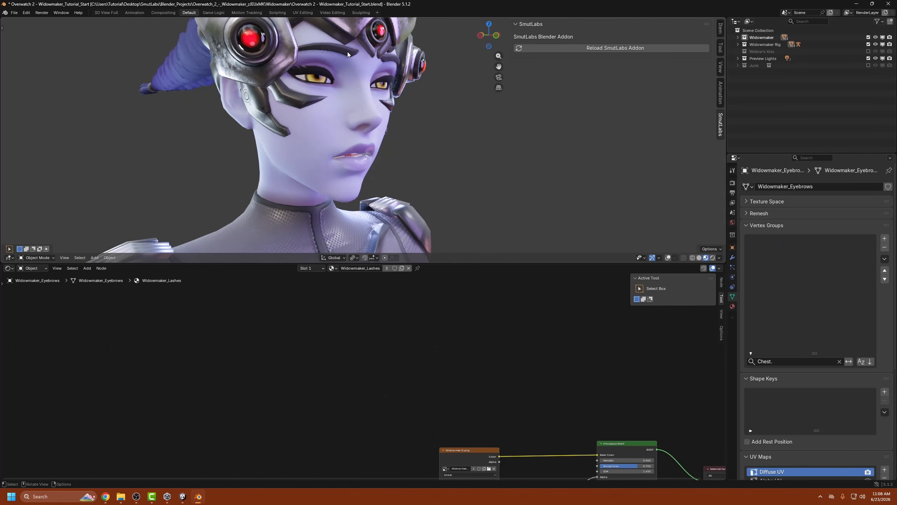
{"action": "scroll", "coordinate": [502, 389], "scroll_direction": "down", "scroll_amount": 8}
{"action": "middle_click_drag", "start_coordinate": [562, 400], "coordinate": [551, 312]}
{"action": "scroll", "coordinate": [501, 336], "scroll_direction": "up", "scroll_amount": 2}
{"action": "scroll", "coordinate": [495, 325], "scroll_direction": "up", "scroll_amount": 3}
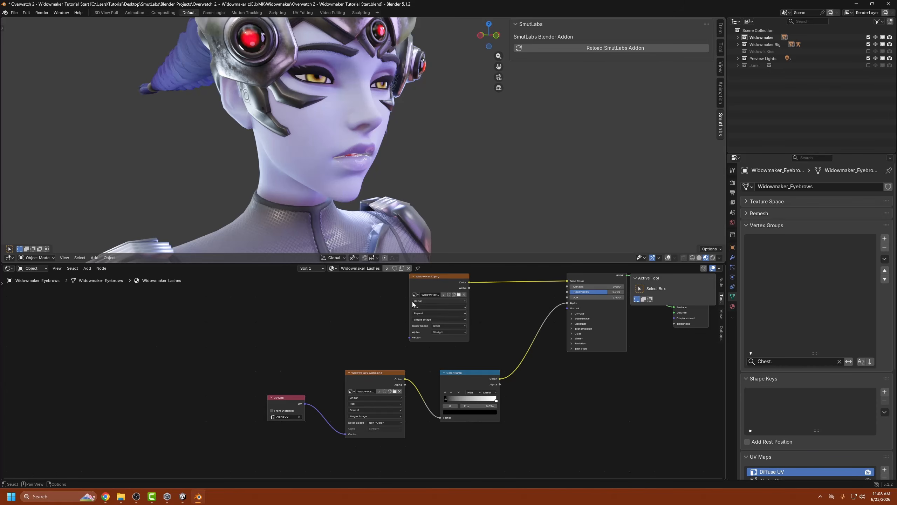
{"action": "left_click_drag", "start_coordinate": [409, 304], "coordinate": [338, 299]}
{"action": "scroll", "coordinate": [339, 300], "scroll_direction": "up", "scroll_amount": 3}
{"action": "middle_click_drag", "start_coordinate": [386, 349], "coordinate": [391, 330]}
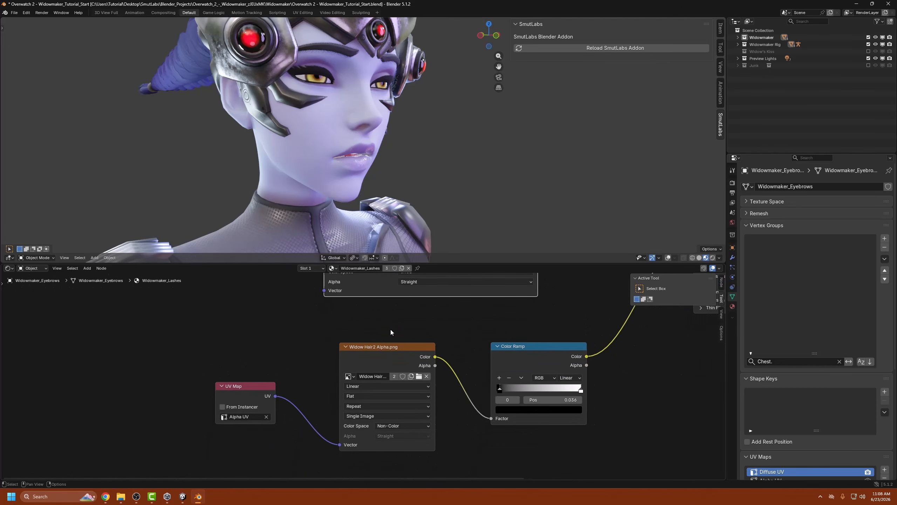
{"action": "left_click_drag", "start_coordinate": [342, 360], "coordinate": [301, 361]}
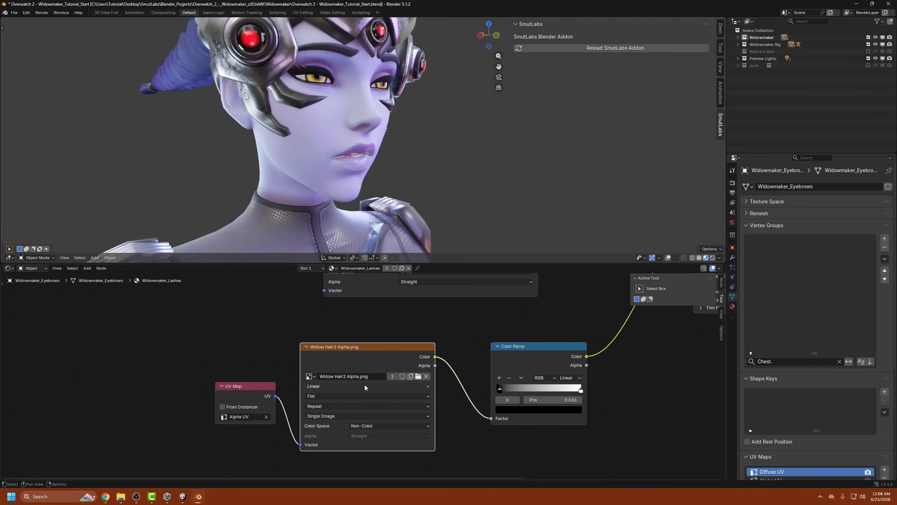
{"action": "middle_click_drag", "start_coordinate": [598, 382], "coordinate": [437, 484]}
{"action": "scroll", "coordinate": [343, 416], "scroll_direction": "down", "scroll_amount": 4}
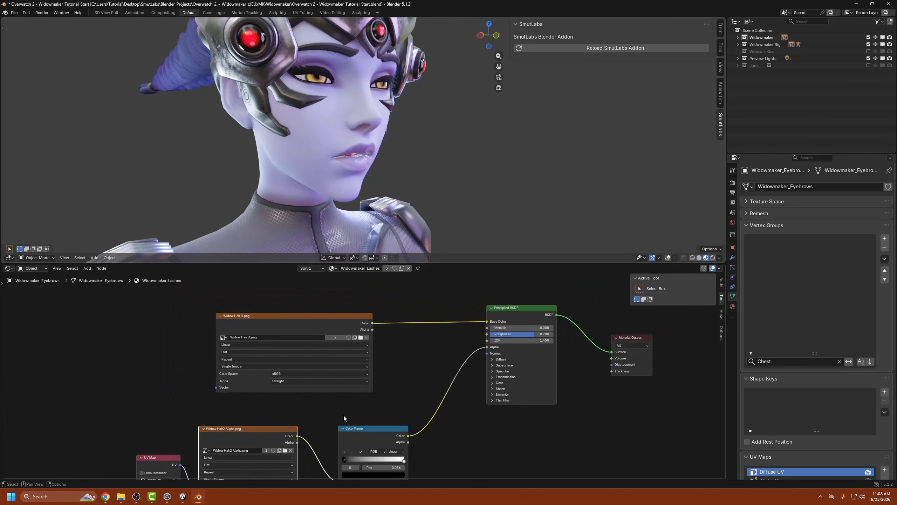
{"action": "middle_click_drag", "start_coordinate": [241, 442], "coordinate": [290, 362]}
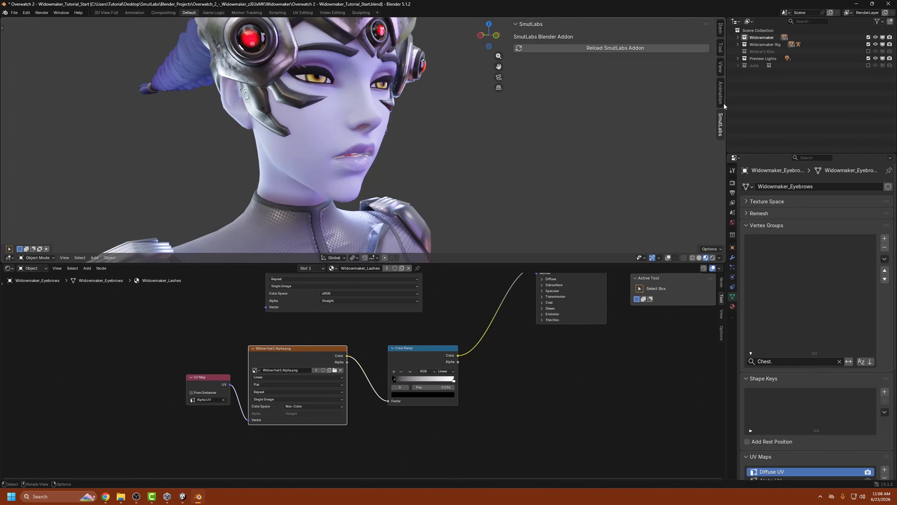
Return to Unity, open the eyebrows' Widowmaker_Lashes material and find the Widow Hair textures in the Materials folder
{"action": "left_click", "coordinate": [857, 4]}
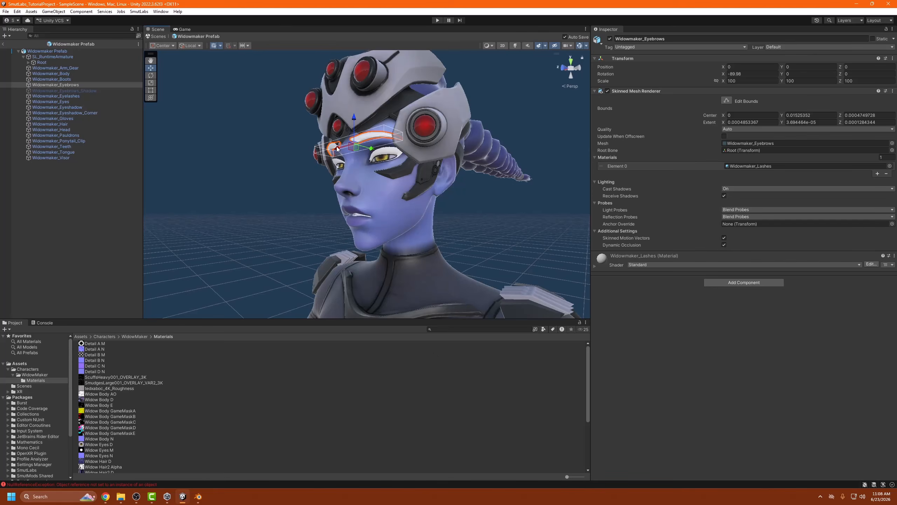
{"action": "left_click", "coordinate": [764, 166]}
{"action": "left_click", "coordinate": [119, 430]}
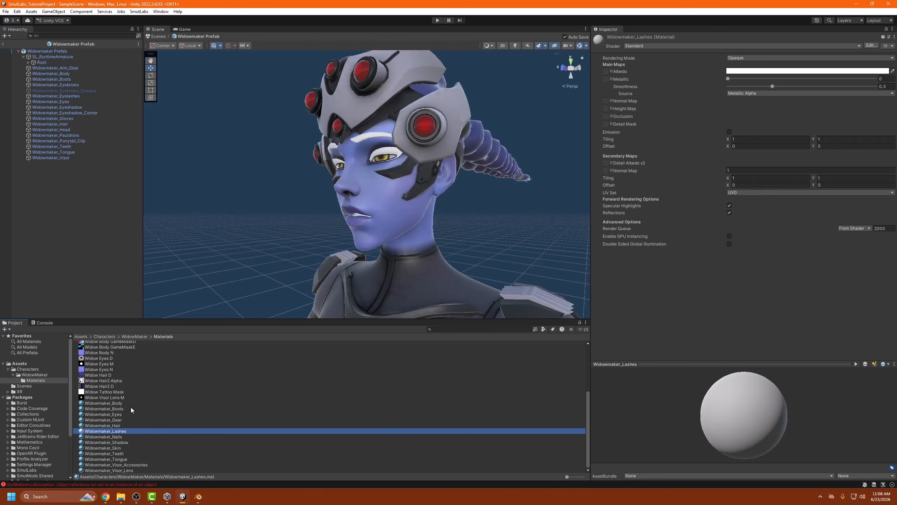
{"action": "mouse_move", "coordinate": [108, 385]}
{"action": "left_mouse_down"}
{"action": "mouse_move", "coordinate": [124, 385]}
{"action": "mouse_move", "coordinate": [582, 134]}
{"action": "mouse_move", "coordinate": [164, 411]}
{"action": "mouse_move", "coordinate": [117, 425]}
{"action": "mouse_move", "coordinate": [120, 382]}
{"action": "left_mouse_up"}
{"action": "scroll", "coordinate": [115, 407], "scroll_direction": "up", "scroll_amount": 4}
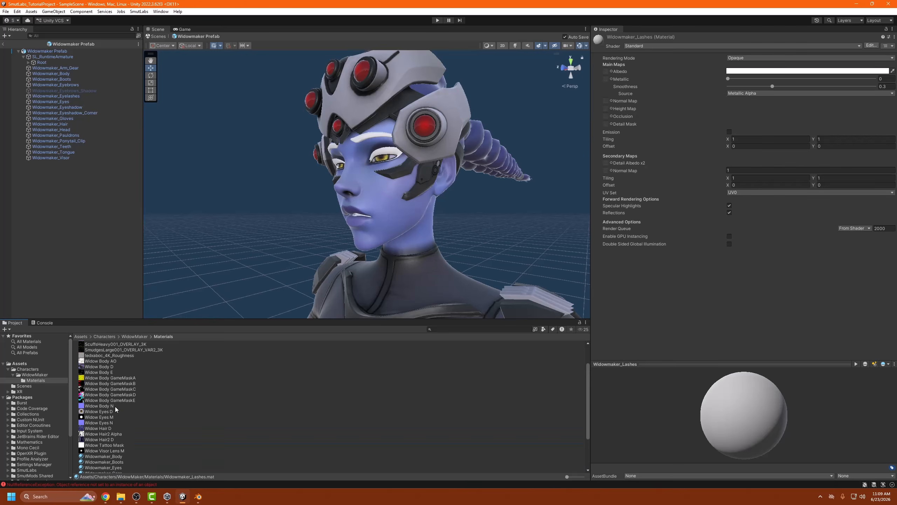
{"action": "scroll", "coordinate": [106, 384], "scroll_direction": "down", "scroll_amount": 1}
{"action": "scroll", "coordinate": [124, 414], "scroll_direction": "down", "scroll_amount": 1}
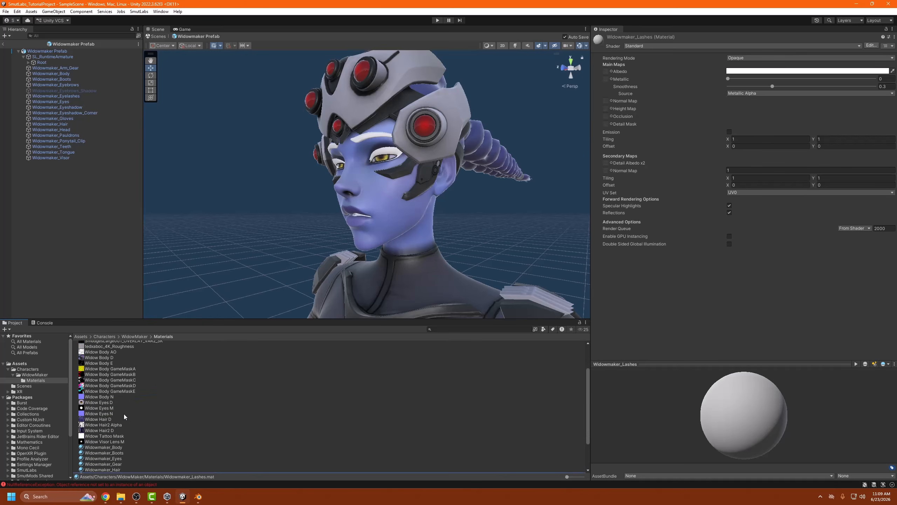
Reselect the eyebrows mesh, reopen its Widowmaker_Lashes material and keep the Inspector locked on it
{"action": "left_click", "coordinate": [102, 419]}
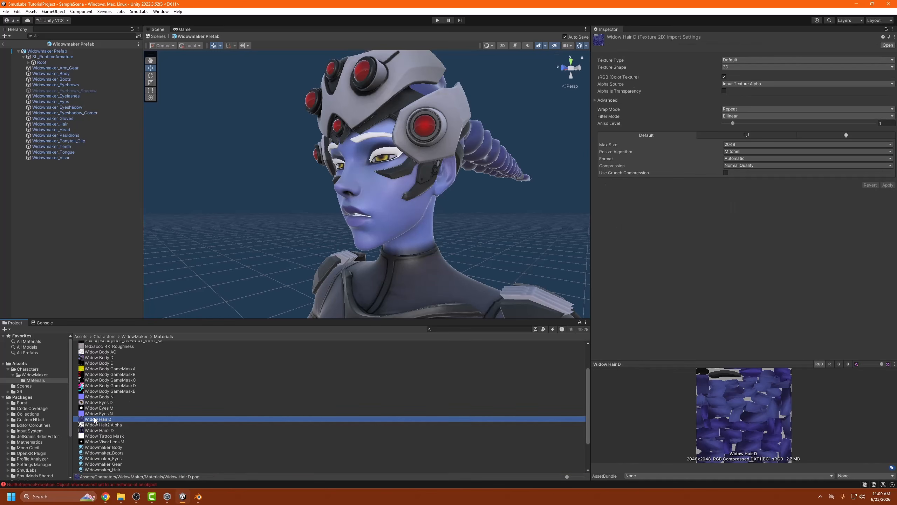
{"action": "left_click", "coordinate": [382, 138]}
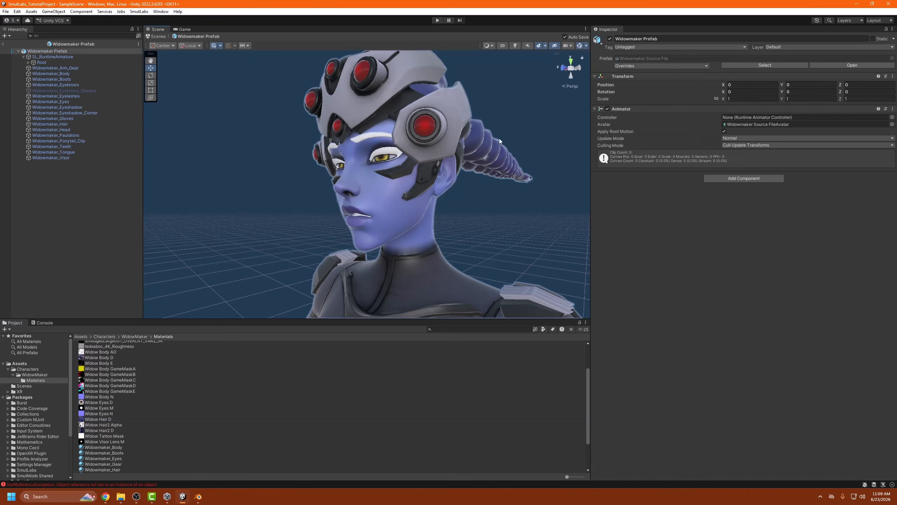
{"action": "left_click", "coordinate": [361, 137]}
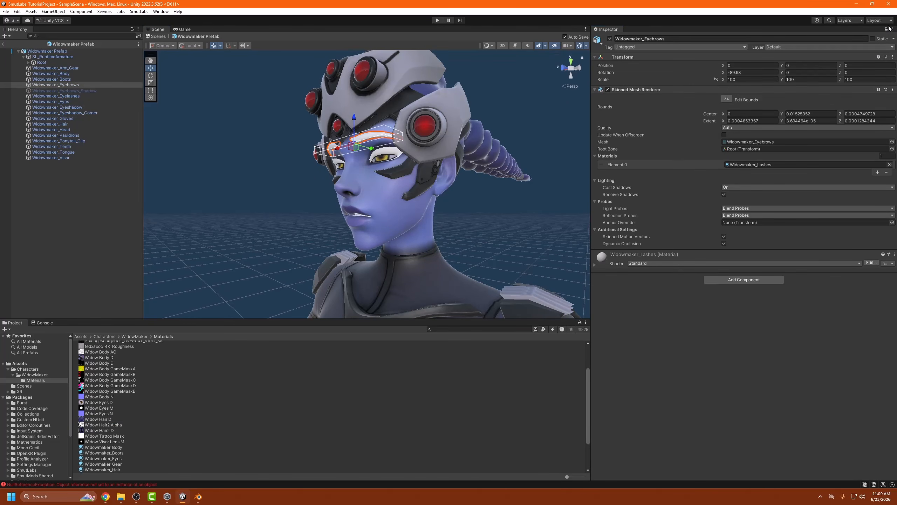
{"action": "left_click", "coordinate": [754, 165]}
{"action": "left_click", "coordinate": [148, 430]}
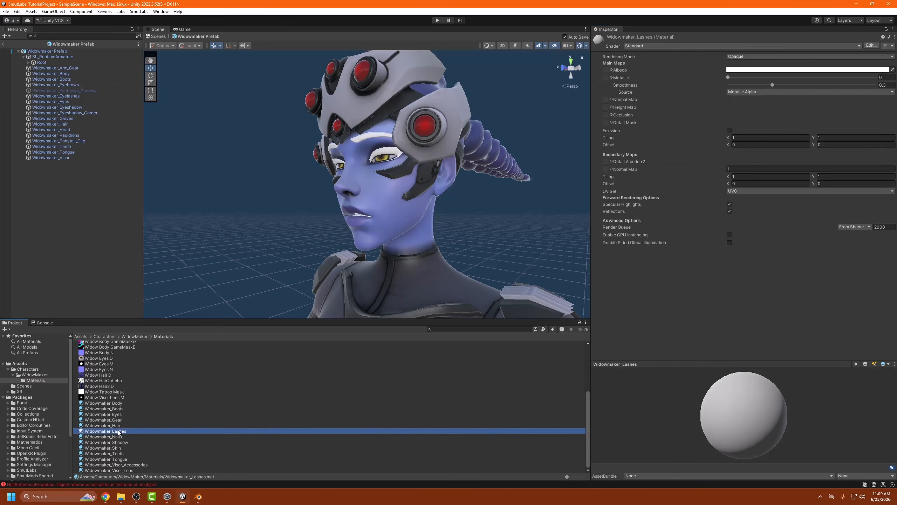
{"action": "left_click", "coordinate": [887, 36]}
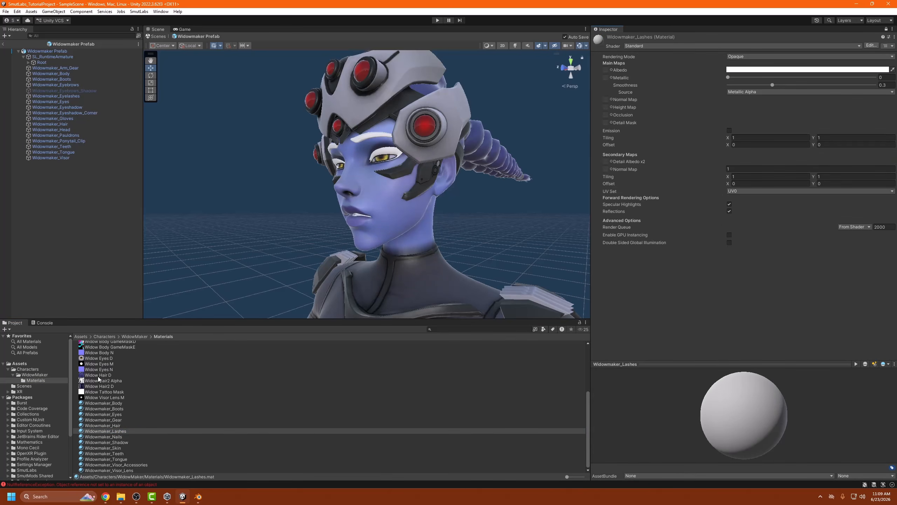
Assign Widow Hair D as the Albedo map of Widowmaker_Lashes and check the brows and the Widowmaker_Eyeshadow_Corner mesh
{"action": "left_click_drag", "start_coordinate": [99, 375], "coordinate": [607, 70]}
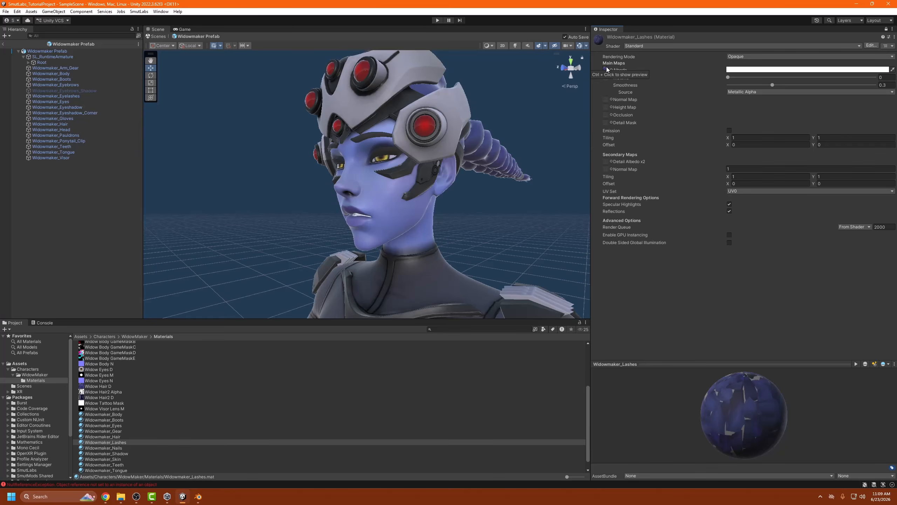
{"action": "mouse_move", "coordinate": [300, 201]}
{"action": "middle_mouse_down"}
{"action": "mouse_move", "coordinate": [346, 197]}
{"action": "mouse_move", "coordinate": [312, 204]}
{"action": "middle_mouse_up"}
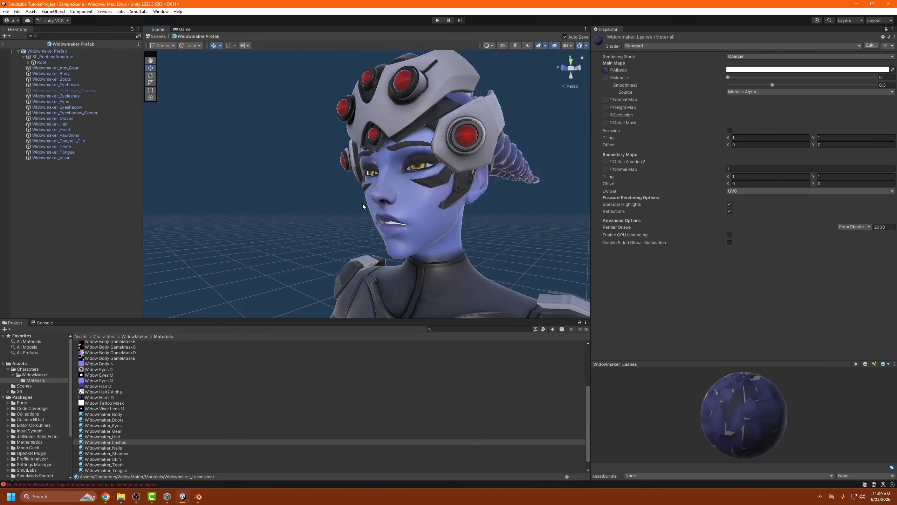
{"action": "scroll", "coordinate": [426, 200], "scroll_direction": "down", "scroll_amount": 3}
{"action": "scroll", "coordinate": [431, 194], "scroll_direction": "up", "scroll_amount": 10}
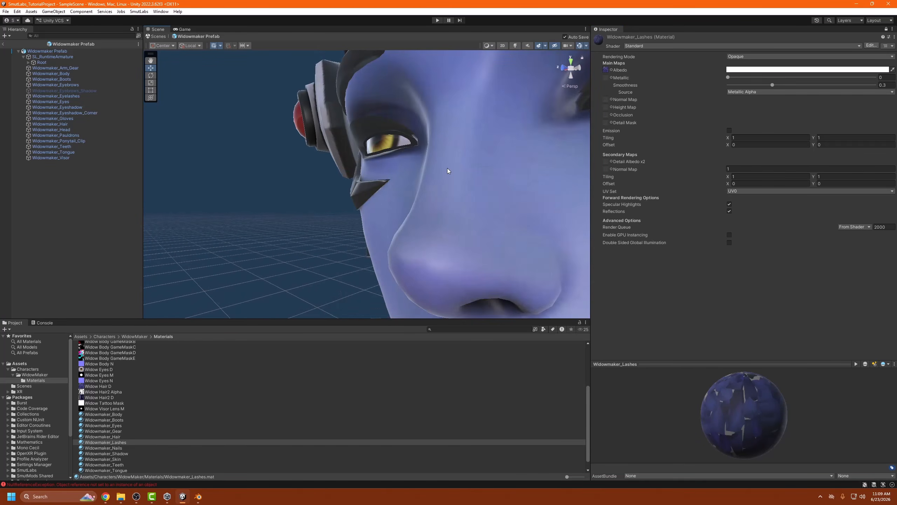
{"action": "middle_click_drag", "start_coordinate": [450, 164], "coordinate": [460, 192]}
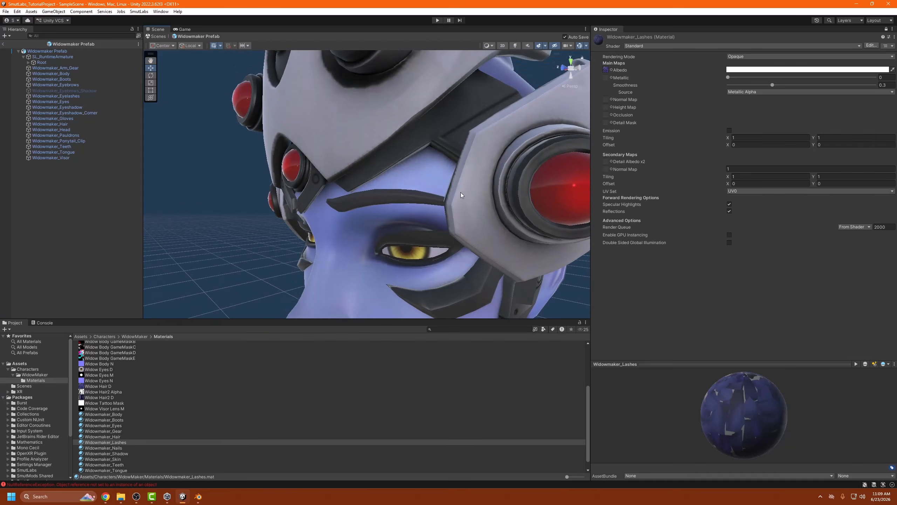
{"action": "left_click", "coordinate": [75, 112]}
{"action": "double_click", "coordinate": [75, 113]}
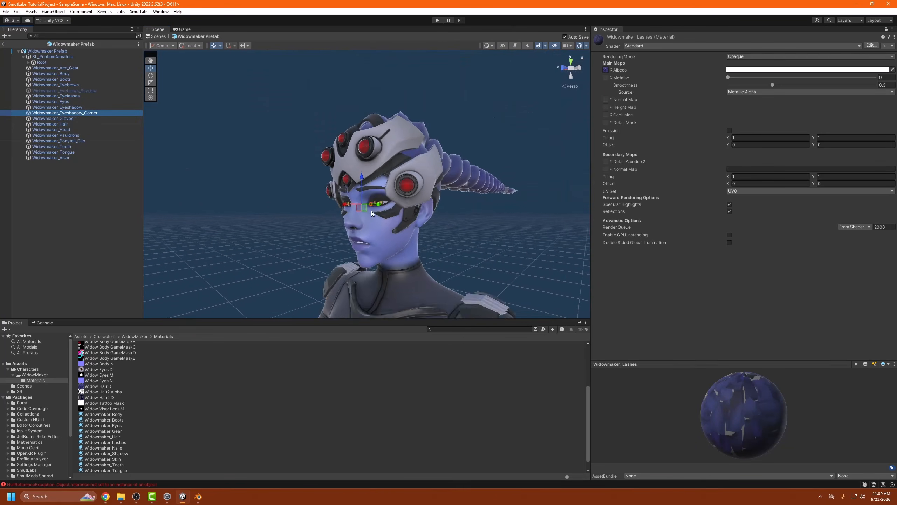
Select the gloves mesh at the hand's fingernails, unlock the Inspector and open its Widowmaker_Nails material with the Inspector locked on it
{"action": "middle_click_drag", "start_coordinate": [408, 235], "coordinate": [440, 231]}
{"action": "left_click", "coordinate": [378, 295]}
{"action": "left_click", "coordinate": [378, 295]}
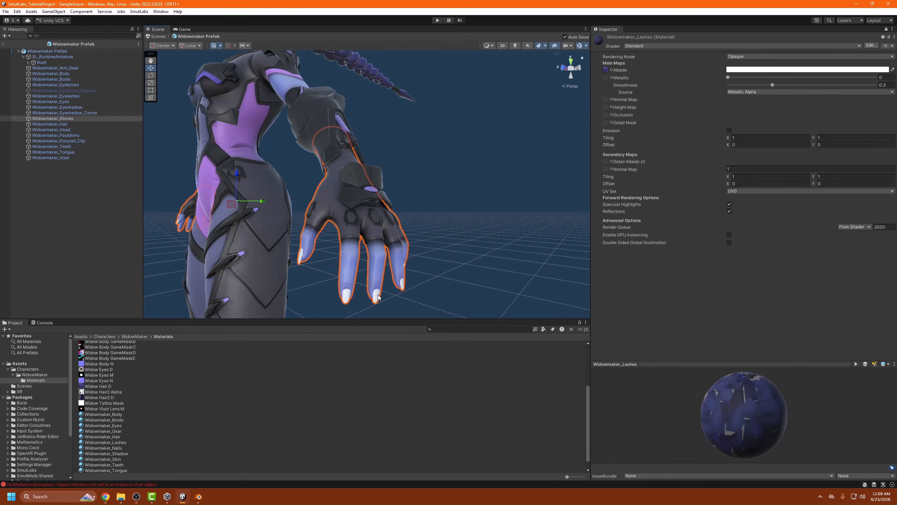
{"action": "left_click", "coordinate": [378, 295]}
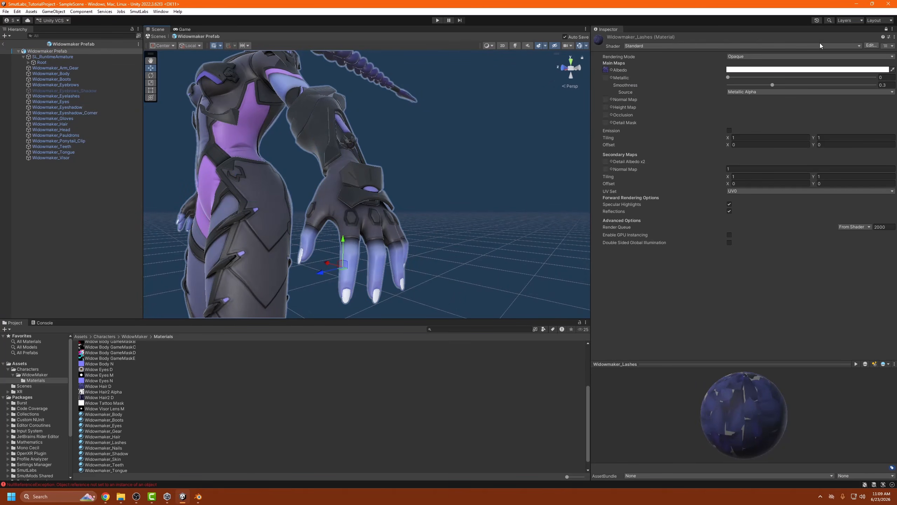
{"action": "left_click", "coordinate": [886, 30]}
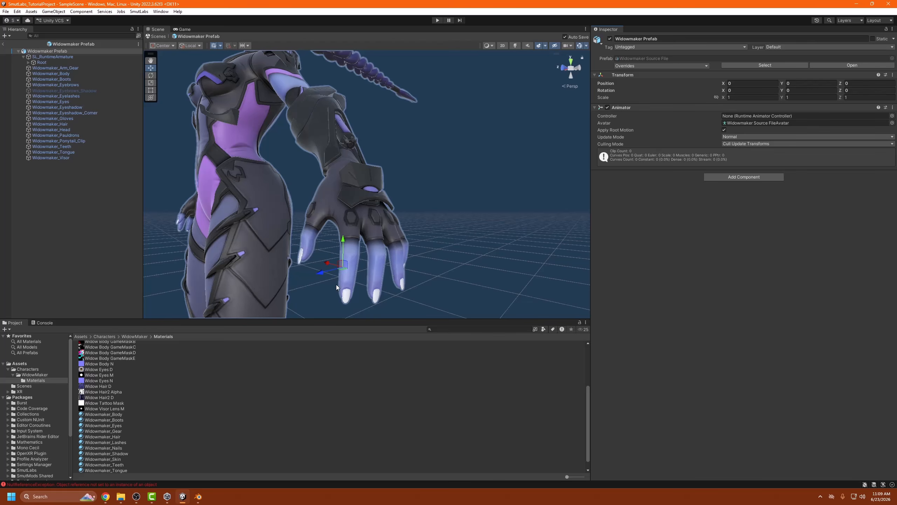
{"action": "left_click", "coordinate": [348, 298]}
{"action": "left_click", "coordinate": [766, 179]}
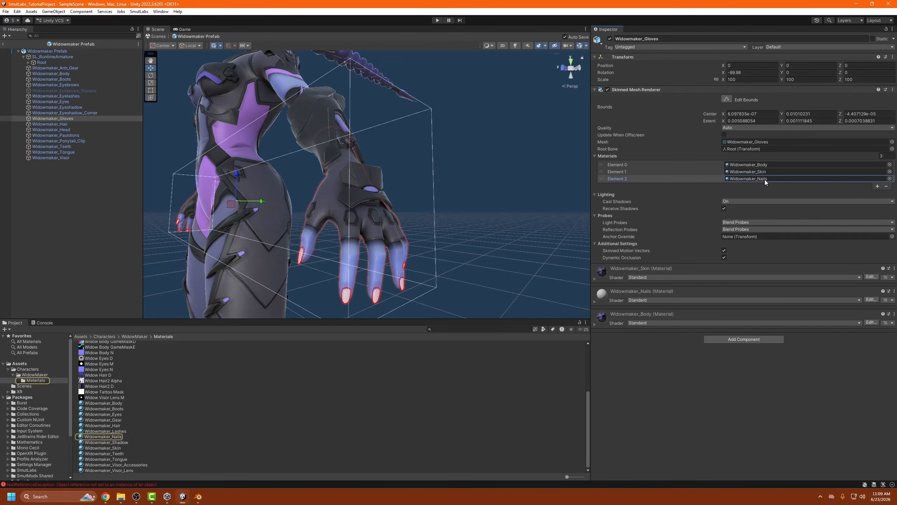
{"action": "left_click", "coordinate": [119, 438]}
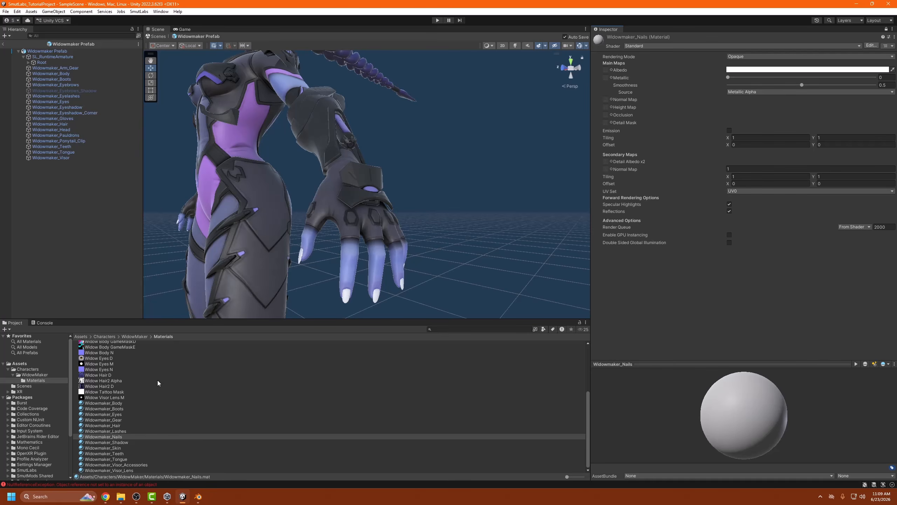
Assign Widow Body N, D and AO as Widowmaker_Nails' Normal, Albedo and Occlusion maps and set Metallic to about 0.52
{"action": "scroll", "coordinate": [158, 383], "scroll_direction": "up", "scroll_amount": 5}
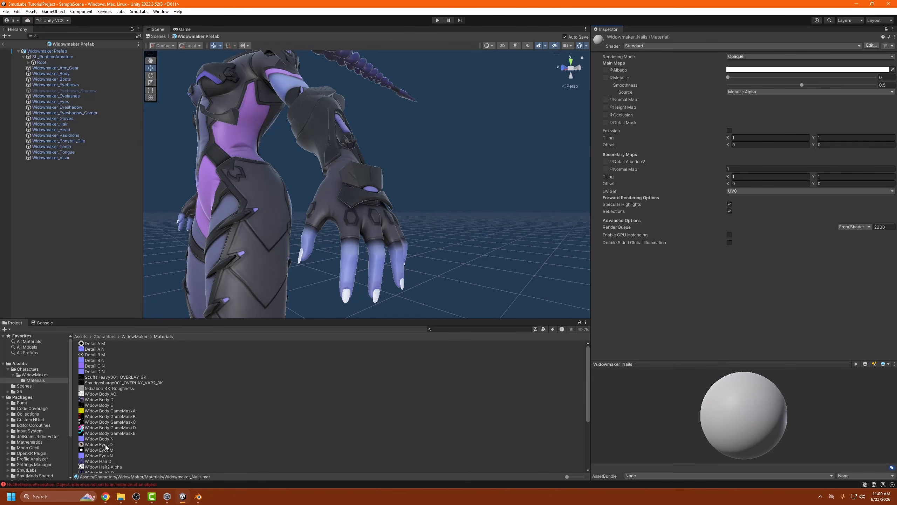
{"action": "left_click_drag", "start_coordinate": [100, 440], "coordinate": [606, 102]}
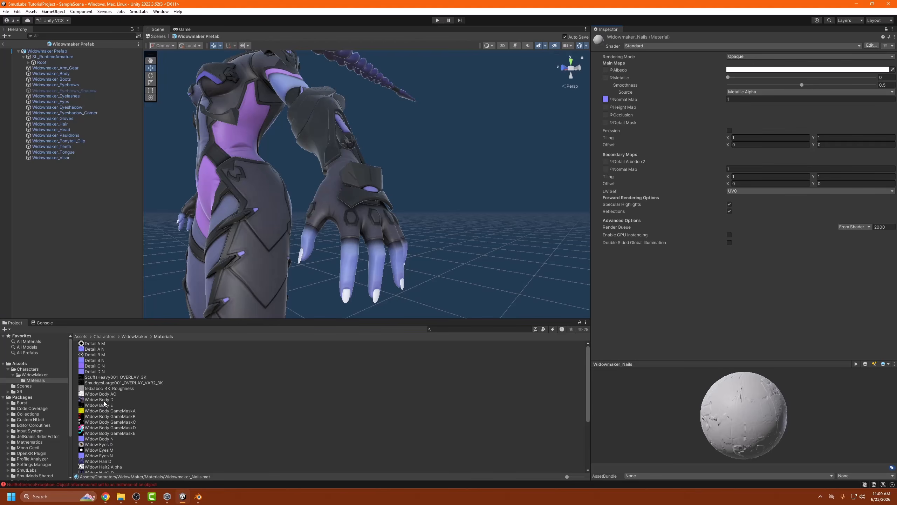
{"action": "left_click_drag", "start_coordinate": [101, 400], "coordinate": [605, 69]}
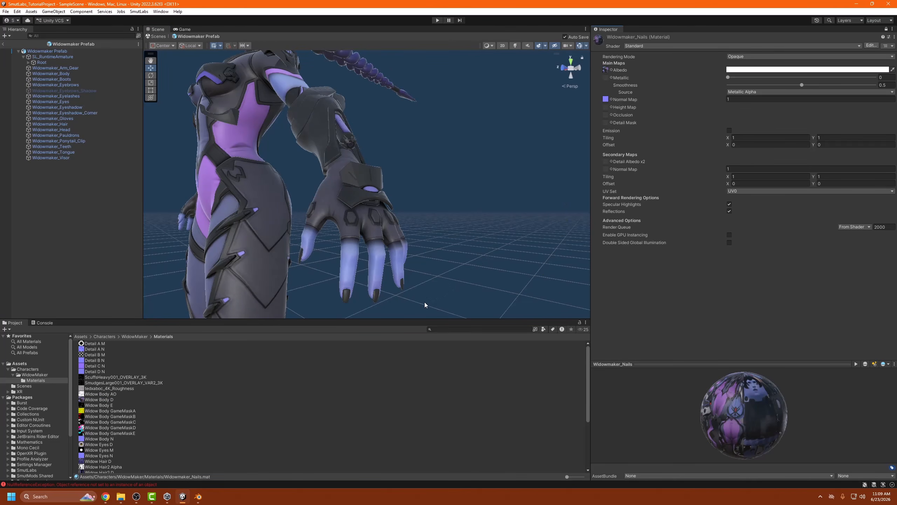
{"action": "left_click_drag", "start_coordinate": [109, 395], "coordinate": [646, 197]}
{"action": "left_click_drag", "start_coordinate": [604, 115], "coordinate": [604, 115]}
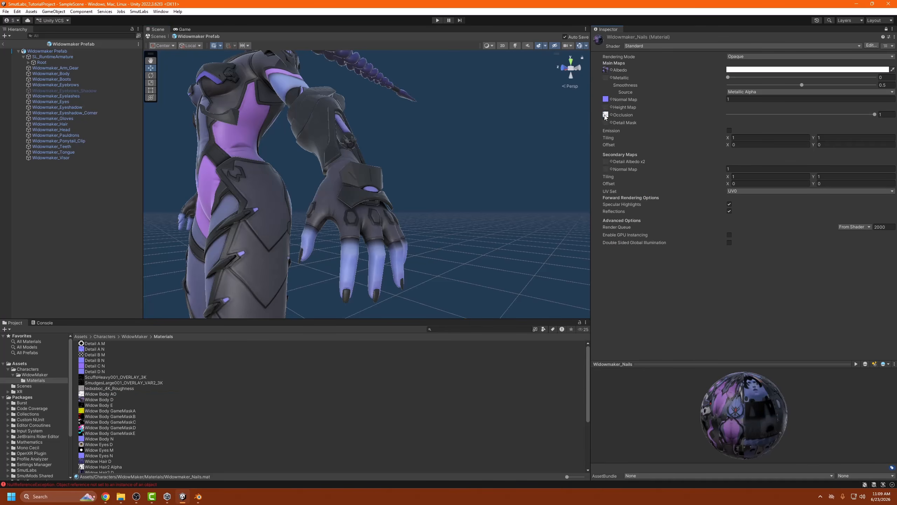
{"action": "left_click_drag", "start_coordinate": [729, 77], "coordinate": [807, 82]}
Select the tongue mesh inside the mouth, open its Widowmaker_Tongue material and lock the Inspector on it
{"action": "scroll", "coordinate": [421, 226], "scroll_direction": "down", "scroll_amount": 10}
{"action": "left_click_drag", "start_coordinate": [268, 189], "coordinate": [384, 206], "text": "alt"}
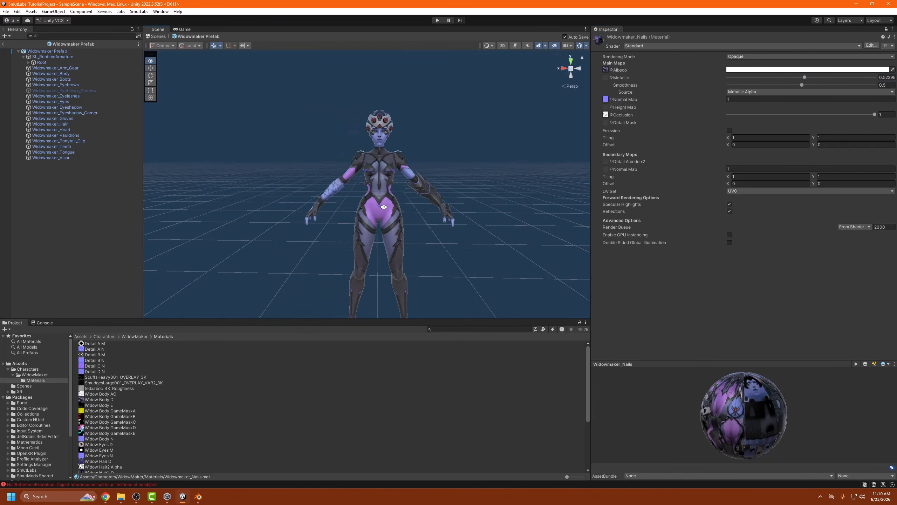
{"action": "scroll", "coordinate": [477, 119], "scroll_direction": "up", "scroll_amount": 8}
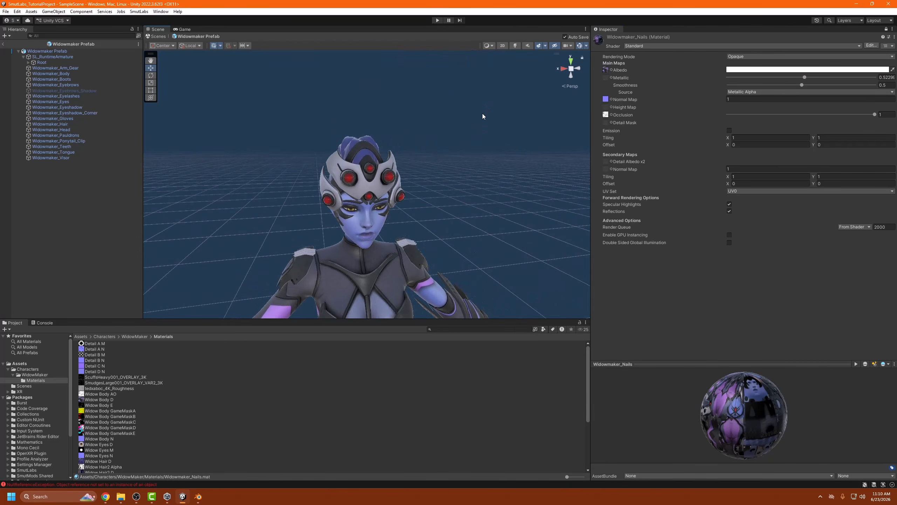
{"action": "scroll", "coordinate": [380, 183], "scroll_direction": "up", "scroll_amount": 10}
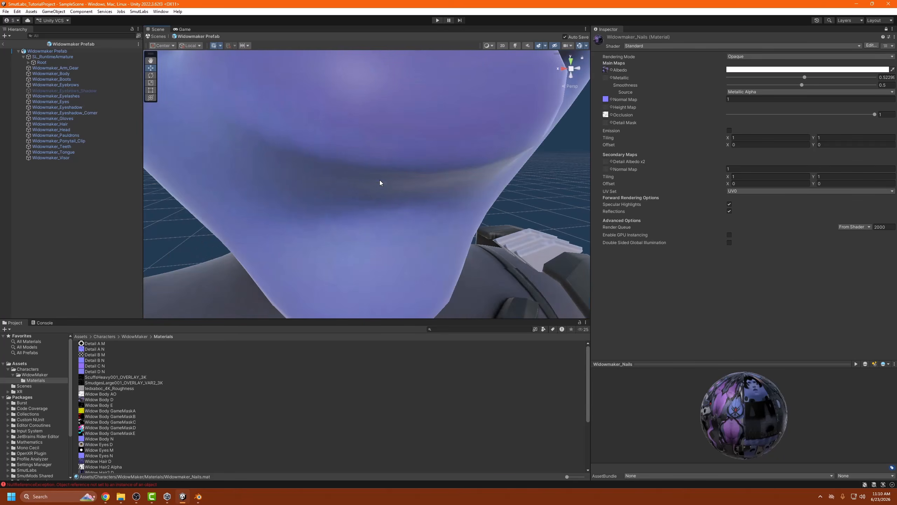
{"action": "scroll", "coordinate": [395, 162], "scroll_direction": "up", "scroll_amount": 5}
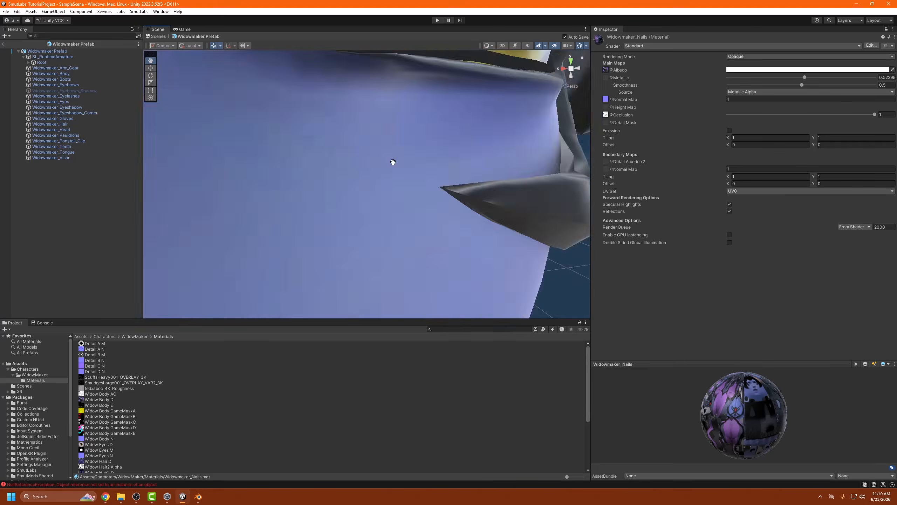
{"action": "scroll", "coordinate": [393, 162], "scroll_direction": "up", "scroll_amount": 10}
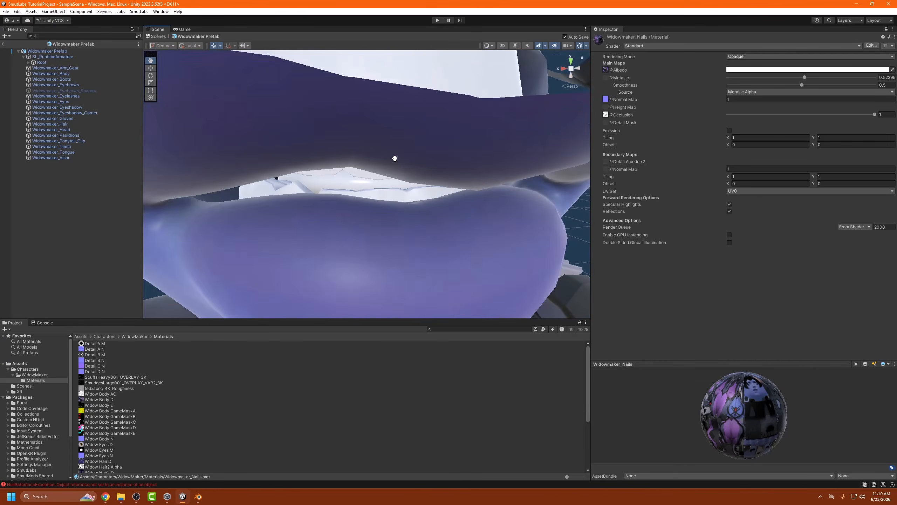
{"action": "scroll", "coordinate": [395, 158], "scroll_direction": "up", "scroll_amount": 2}
{"action": "scroll", "coordinate": [395, 159], "scroll_direction": "down", "scroll_amount": 2}
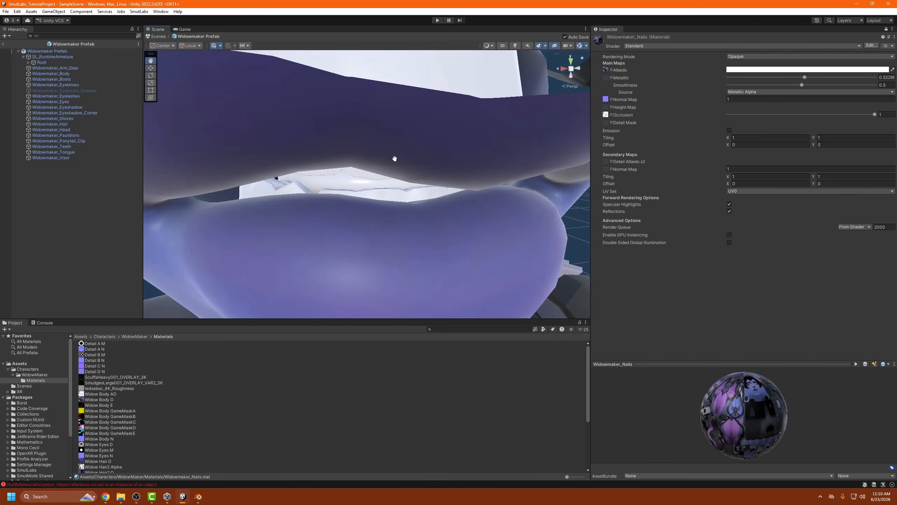
{"action": "left_click", "coordinate": [355, 182]}
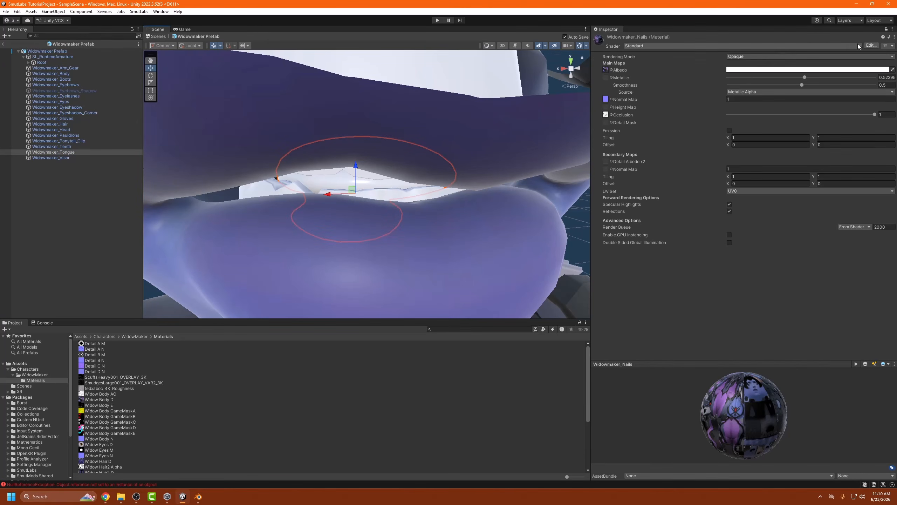
{"action": "left_click", "coordinate": [886, 29]}
{"action": "left_click", "coordinate": [755, 165]}
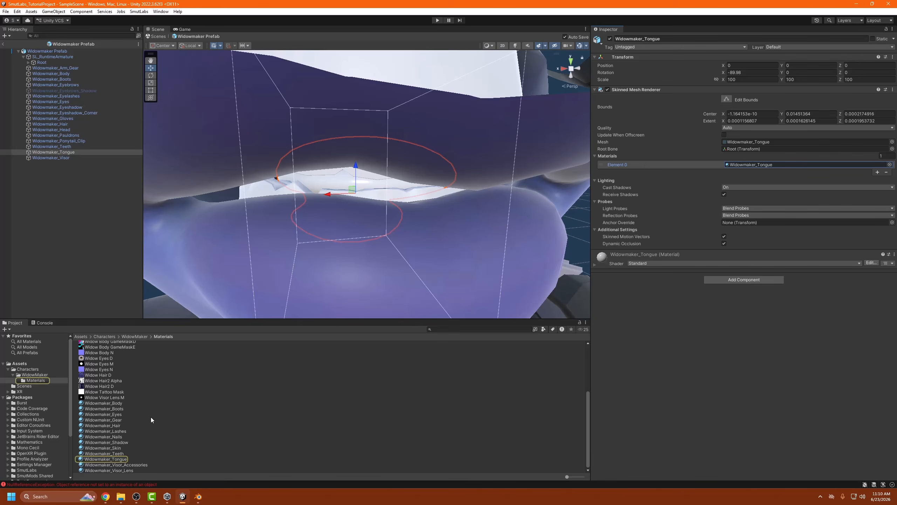
{"action": "left_click", "coordinate": [106, 459]}
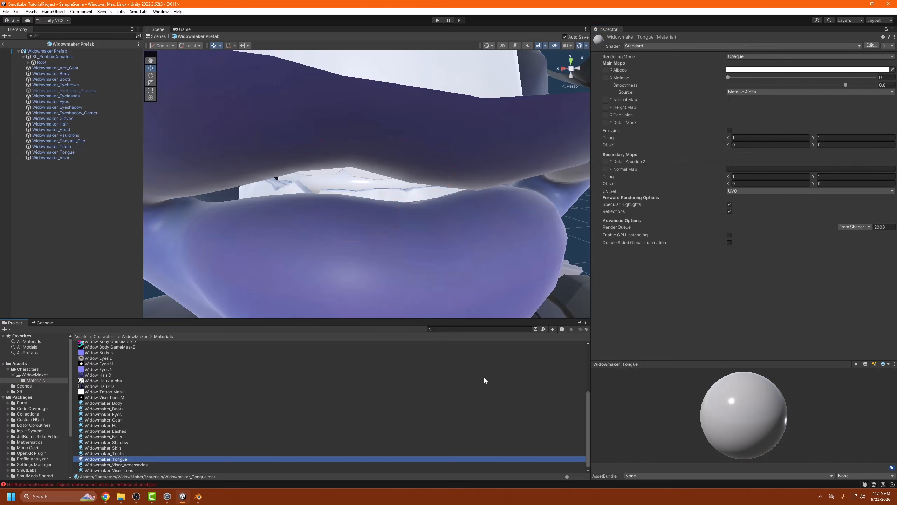
{"action": "left_click", "coordinate": [887, 30]}
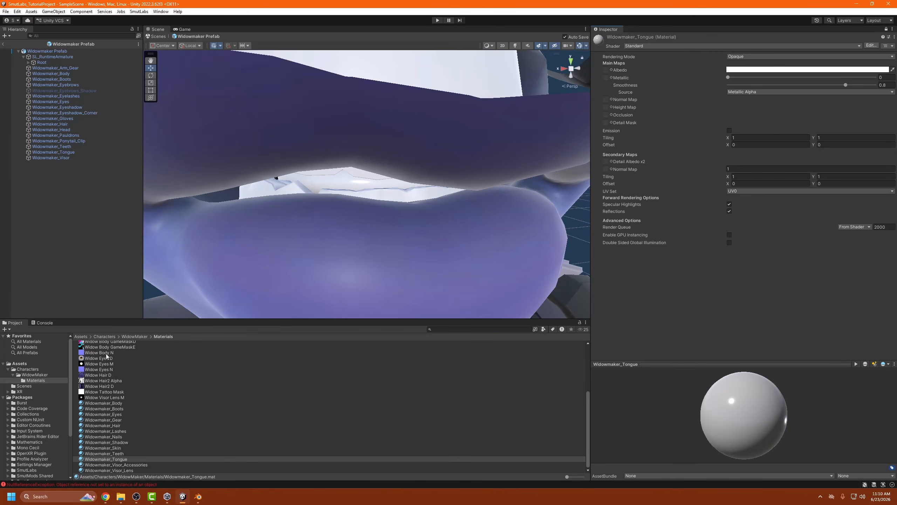
Assign Widow Body D, Widow Body AO and Widow Body N as the Albedo, Occlusion and Normal maps of Widowmaker_Tongue
{"action": "scroll", "coordinate": [100, 377], "scroll_direction": "up", "scroll_amount": 5}
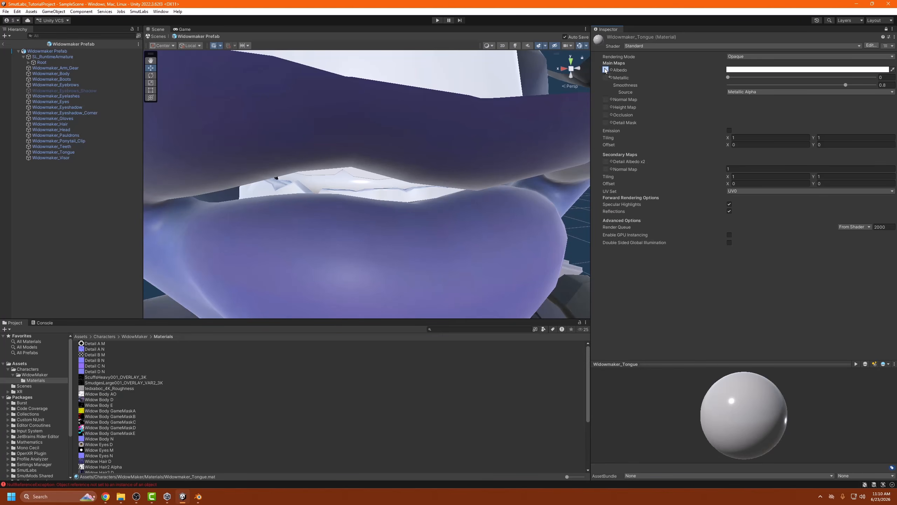
{"action": "left_click_drag", "start_coordinate": [606, 69], "coordinate": [605, 71]}
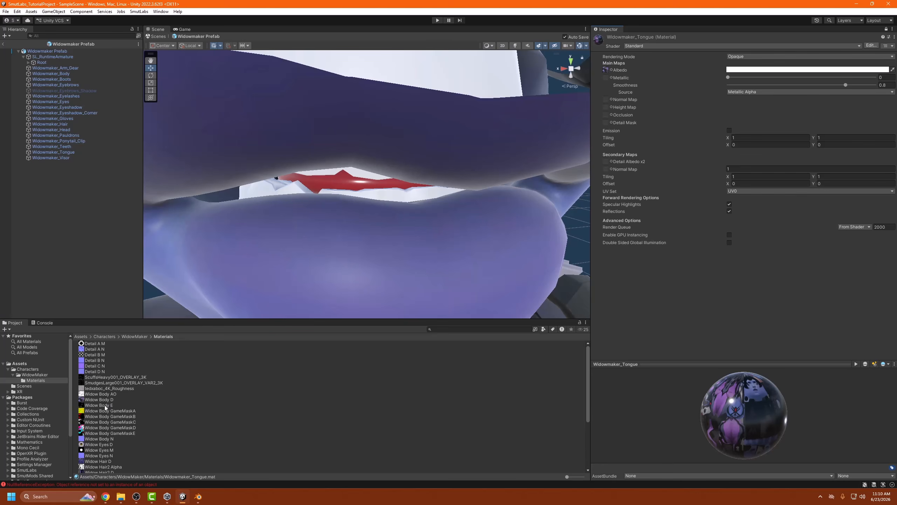
{"action": "left_click_drag", "start_coordinate": [106, 401], "coordinate": [609, 115]}
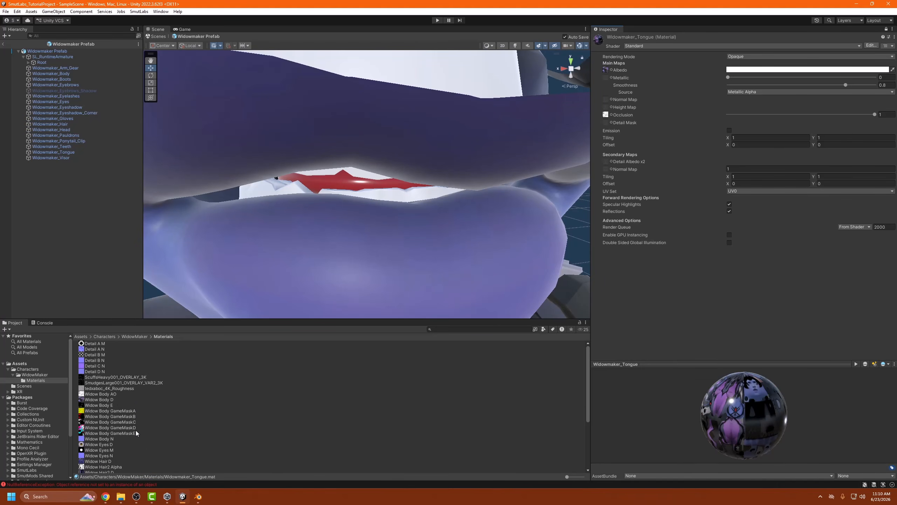
{"action": "left_click_drag", "start_coordinate": [99, 438], "coordinate": [608, 101]}
Select the teeth mesh, open its Widowmaker_Teeth material and lock the Inspector on it
{"action": "left_click", "coordinate": [412, 196]}
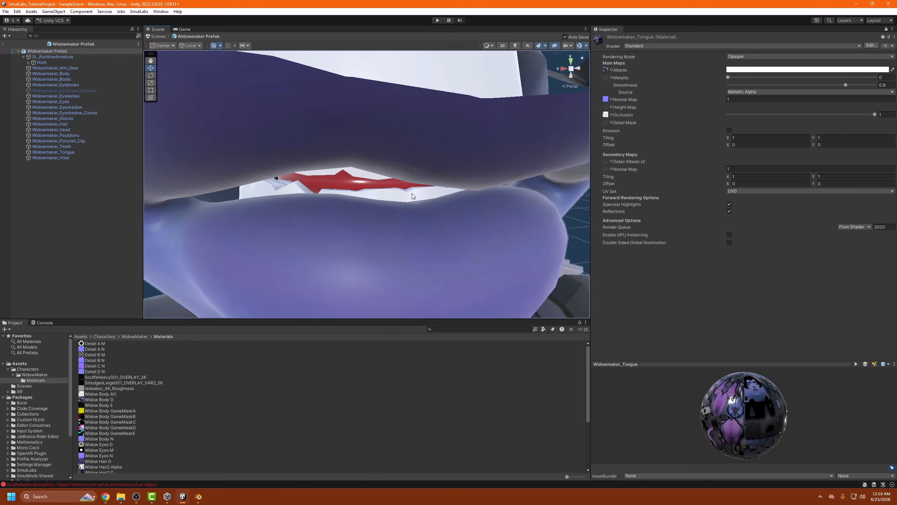
{"action": "left_click", "coordinate": [886, 29]}
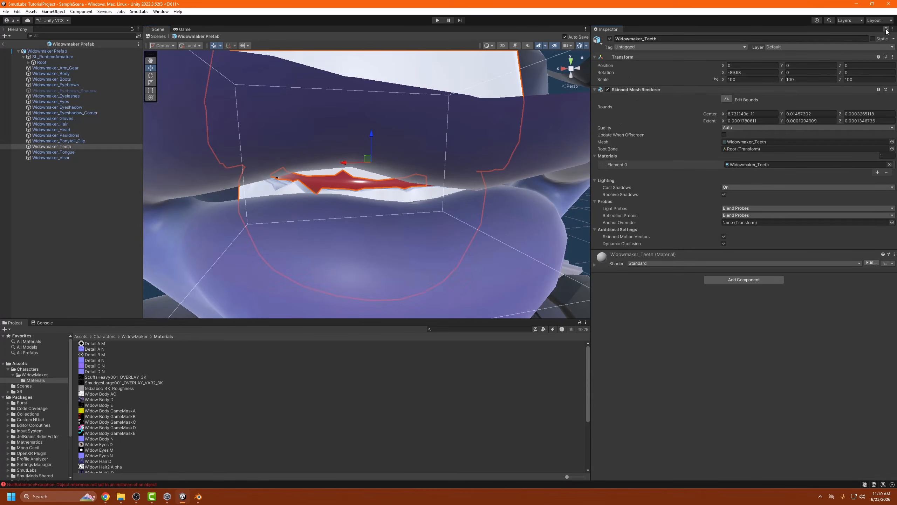
{"action": "left_click", "coordinate": [747, 165]}
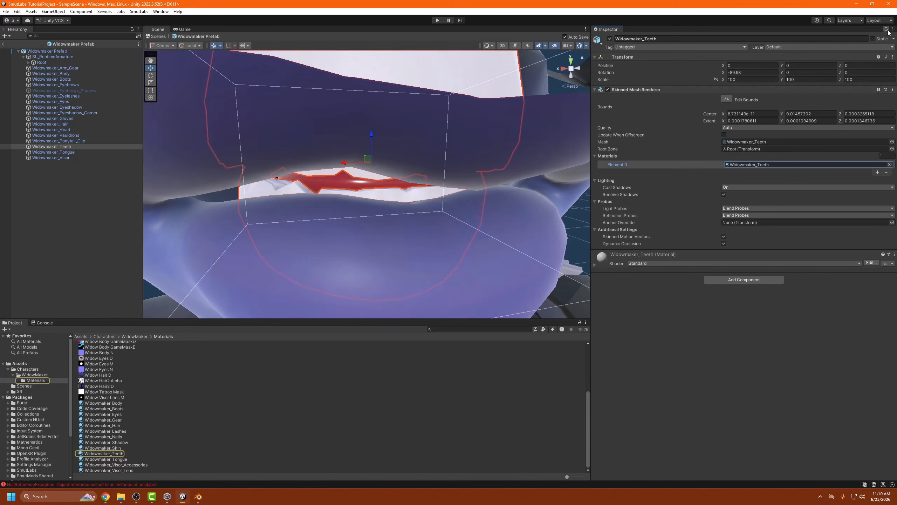
{"action": "left_click", "coordinate": [104, 453]}
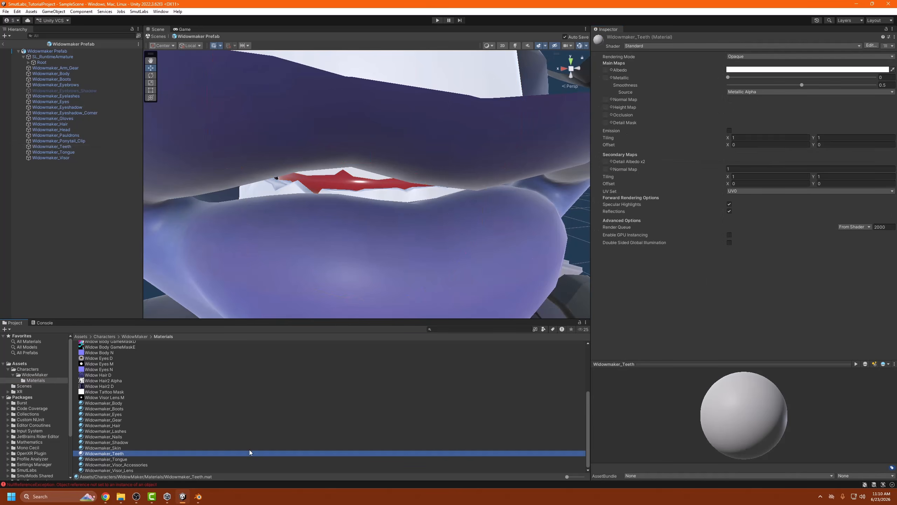
{"action": "left_click", "coordinate": [886, 29]}
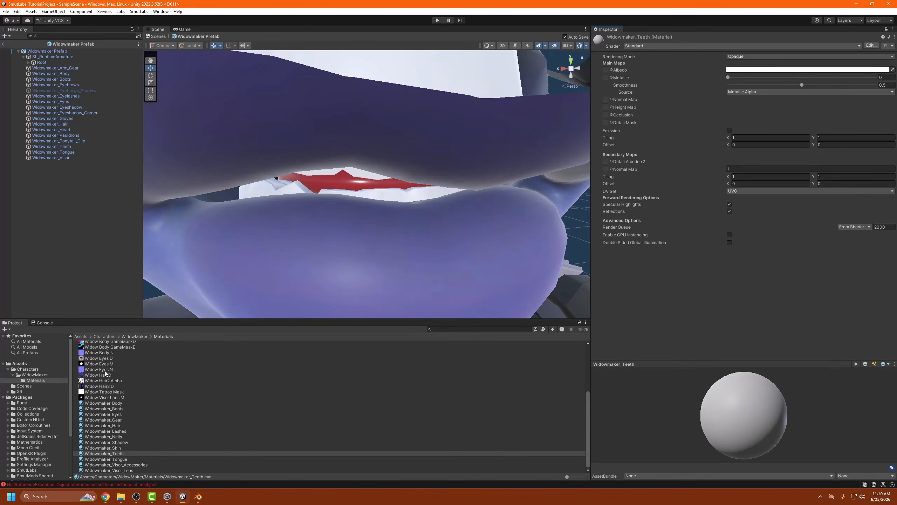
Assign Widow Body N, Widow Body D and Widow Body AO as the Normal, Albedo and Occlusion maps of Widowmaker_Teeth
{"action": "left_click_drag", "start_coordinate": [106, 353], "coordinate": [605, 100]}
{"action": "scroll", "coordinate": [141, 416], "scroll_direction": "up", "scroll_amount": 4}
{"action": "scroll", "coordinate": [138, 413], "scroll_direction": "up", "scroll_amount": 1}
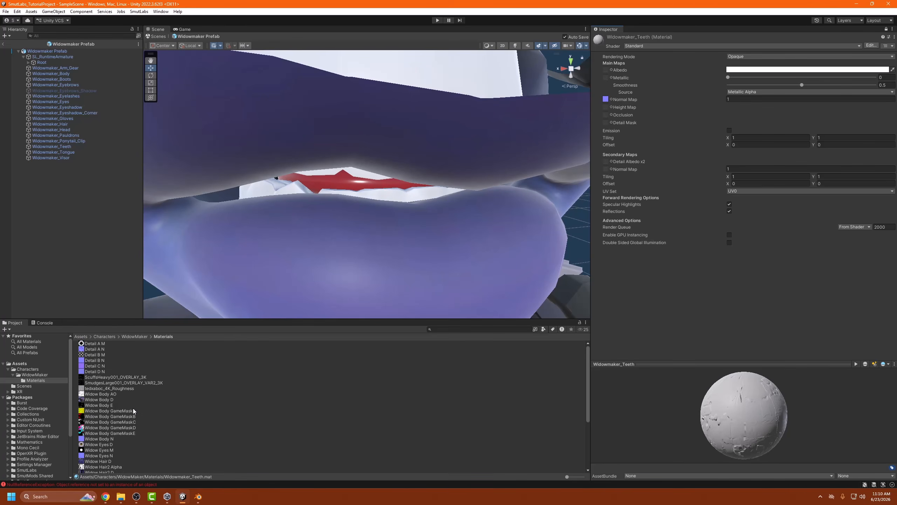
{"action": "left_click_drag", "start_coordinate": [109, 402], "coordinate": [606, 70]}
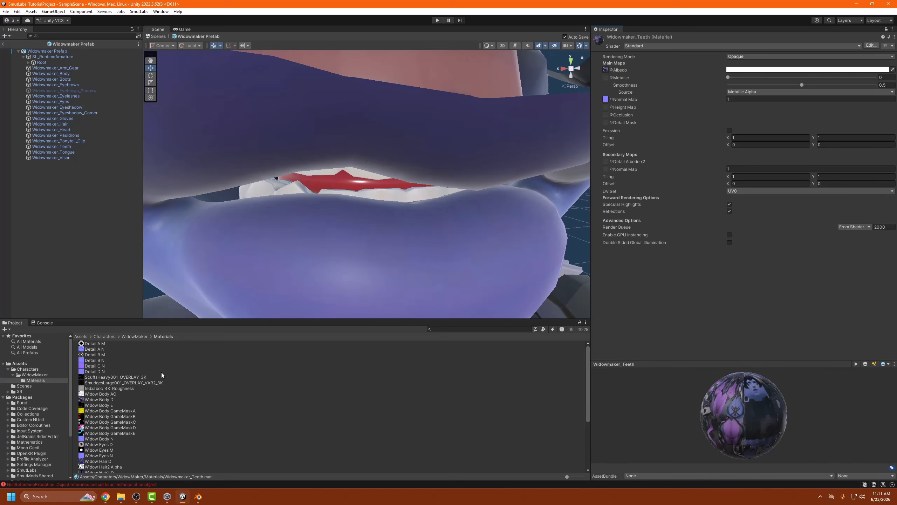
{"action": "left_click_drag", "start_coordinate": [106, 399], "coordinate": [631, 151]}
{"action": "left_click_drag", "start_coordinate": [611, 110], "coordinate": [607, 115]}
Examine the textured character's mouth, full body and ponytail from several sides, ending with a close look at the chest suit
{"action": "scroll", "coordinate": [424, 212], "scroll_direction": "down", "scroll_amount": 5}
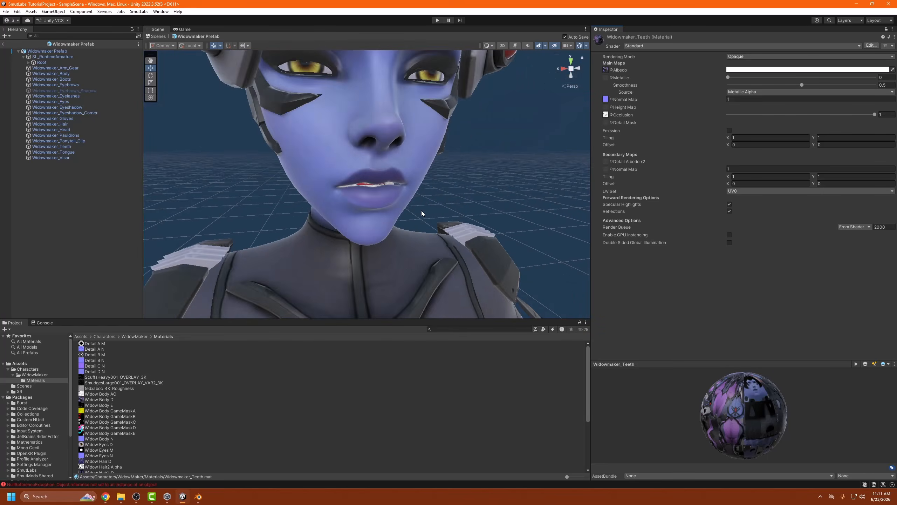
{"action": "scroll", "coordinate": [422, 210], "scroll_direction": "up", "scroll_amount": 8}
{"action": "scroll", "coordinate": [421, 212], "scroll_direction": "down", "scroll_amount": 8}
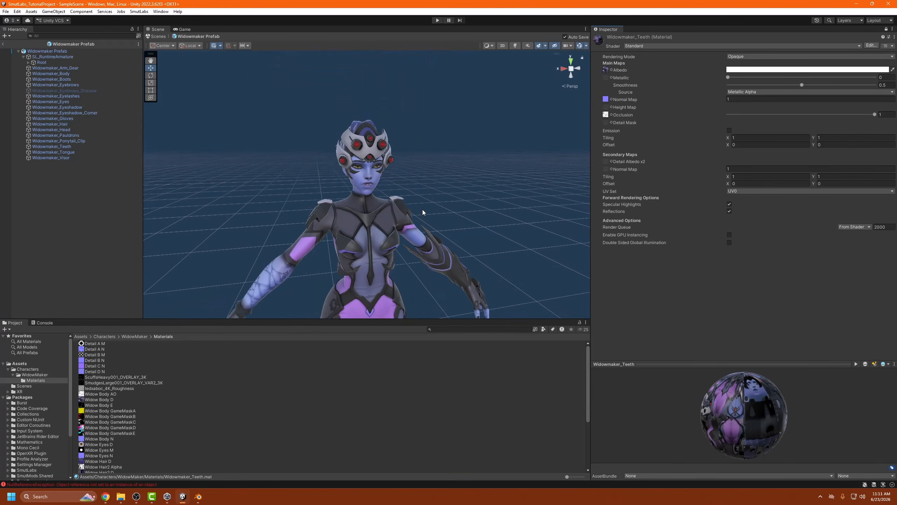
{"action": "left_click_drag", "start_coordinate": [527, 265], "coordinate": [397, 300], "text": "alt"}
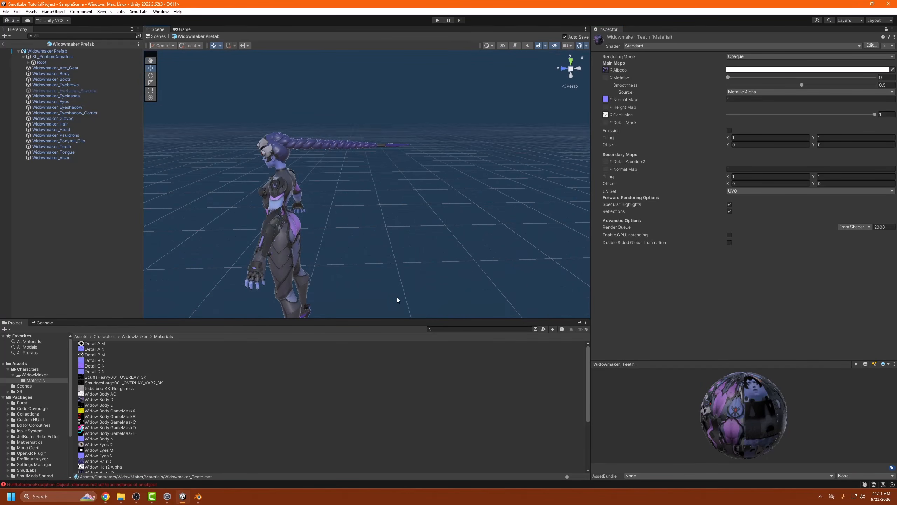
{"action": "middle_click_drag", "start_coordinate": [432, 279], "coordinate": [504, 165]}
{"action": "left_click_drag", "start_coordinate": [505, 165], "coordinate": [692, 187], "text": "alt"}
{"action": "middle_click_drag", "start_coordinate": [440, 89], "coordinate": [471, 158]}
{"action": "scroll", "coordinate": [475, 152], "scroll_direction": "up", "scroll_amount": 10}
{"action": "middle_click_drag", "start_coordinate": [517, 115], "coordinate": [429, 156]}
{"action": "scroll", "coordinate": [428, 155], "scroll_direction": "up", "scroll_amount": 3}
{"action": "scroll", "coordinate": [429, 155], "scroll_direction": "down", "scroll_amount": 3}
{"action": "scroll", "coordinate": [429, 155], "scroll_direction": "up", "scroll_amount": 3}
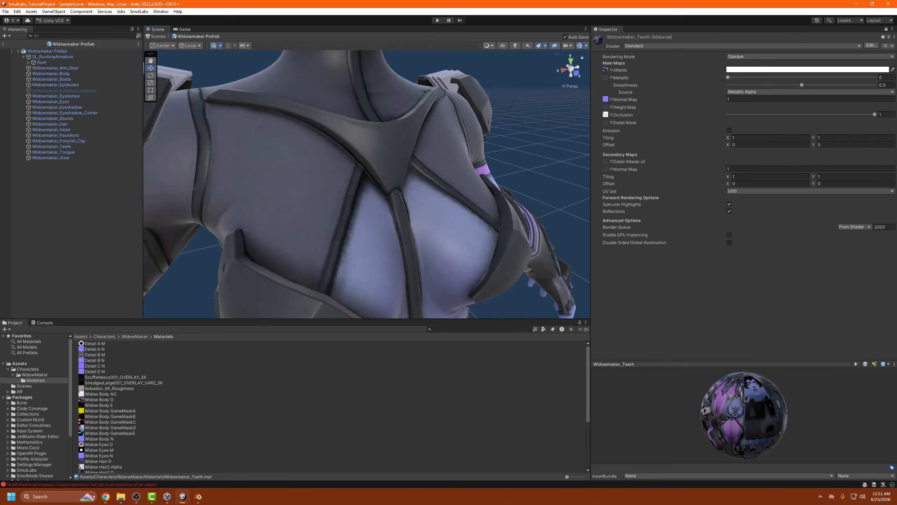
Switch to Blender, select the character's body mesh and examine the node layout of its Widowmaker_Body shader
{"action": "left_click", "coordinate": [198, 496]}
{"action": "middle_click_drag", "start_coordinate": [462, 226], "coordinate": [483, 56], "text": "shift"}
{"action": "scroll", "coordinate": [477, 145], "scroll_direction": "down", "scroll_amount": 3}
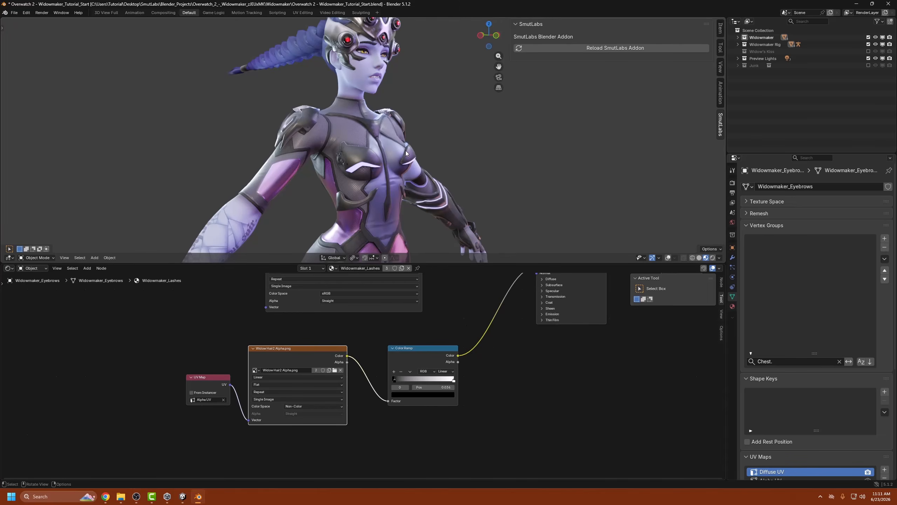
{"action": "left_click", "coordinate": [392, 152]}
{"action": "scroll", "coordinate": [441, 318], "scroll_direction": "down", "scroll_amount": 3}
{"action": "scroll", "coordinate": [438, 323], "scroll_direction": "down", "scroll_amount": 5}
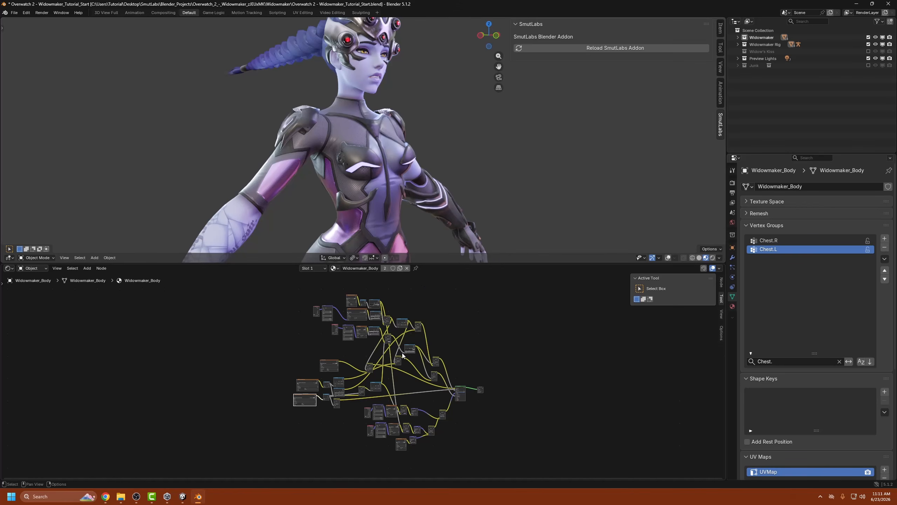
Return to Unity, view the whole character and examine the shader types available for the Widowmaker_Teeth material
{"action": "left_click", "coordinate": [856, 4]}
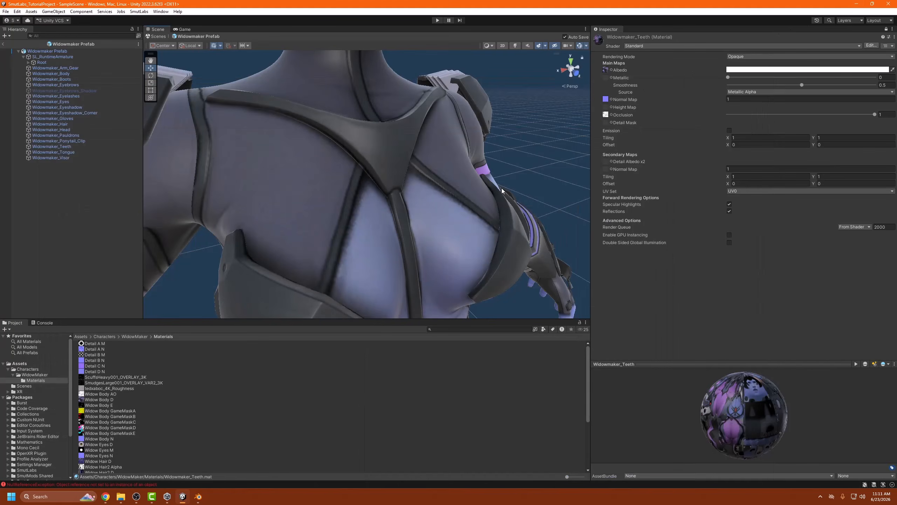
{"action": "scroll", "coordinate": [390, 231], "scroll_direction": "down", "scroll_amount": 5}
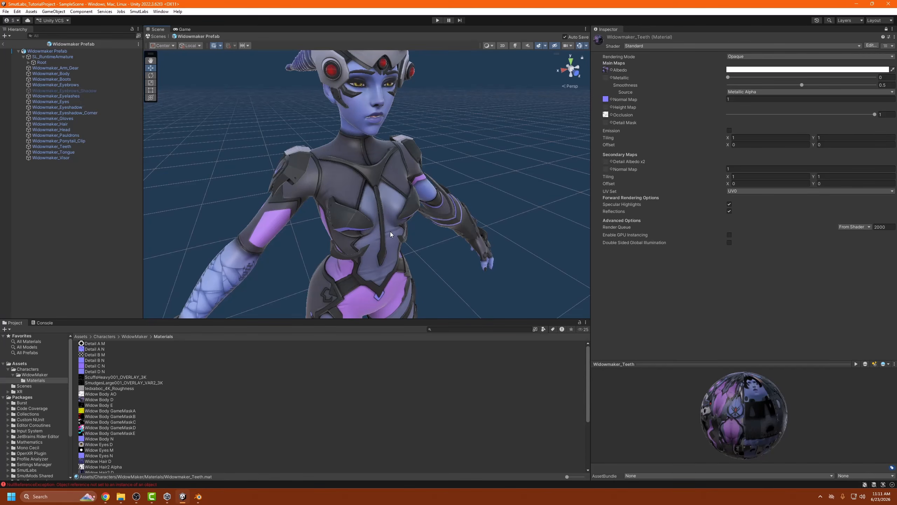
{"action": "left_click", "coordinate": [648, 46]}
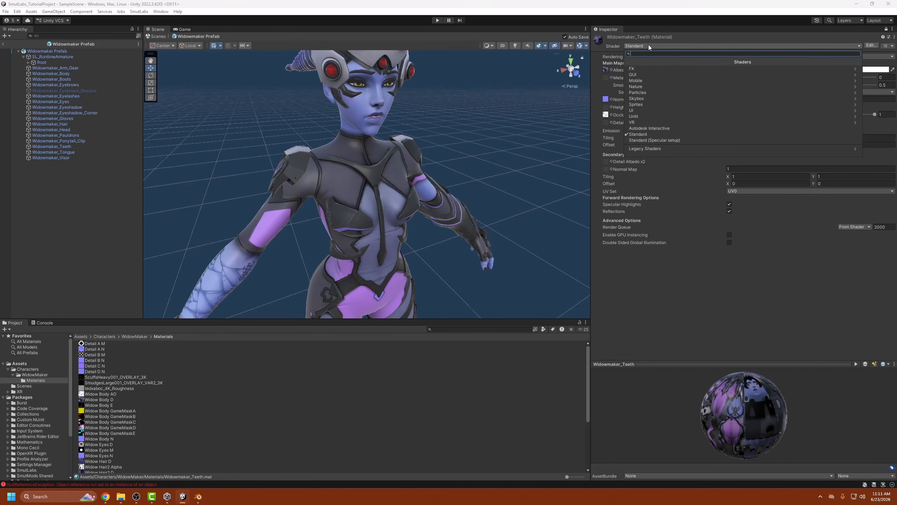
{"action": "left_click", "coordinate": [685, 276]}
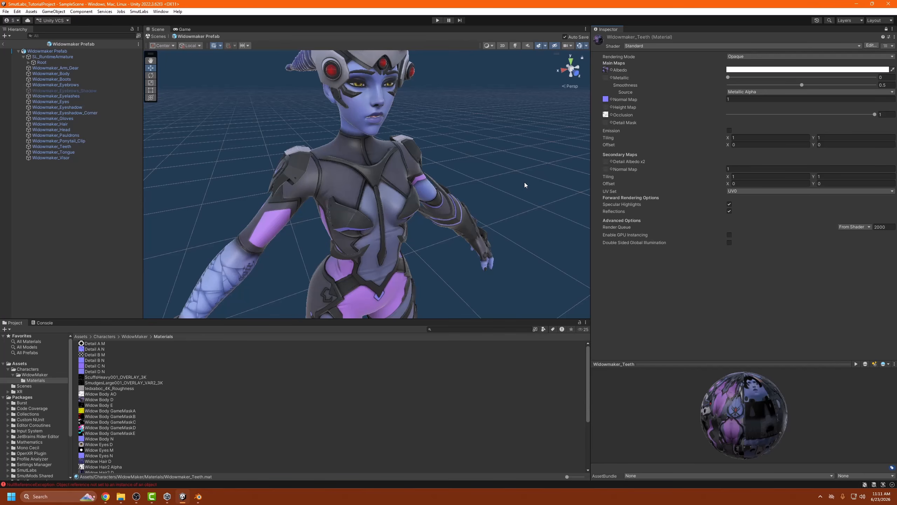
{"action": "scroll", "coordinate": [498, 191], "scroll_direction": "down", "scroll_amount": 3}
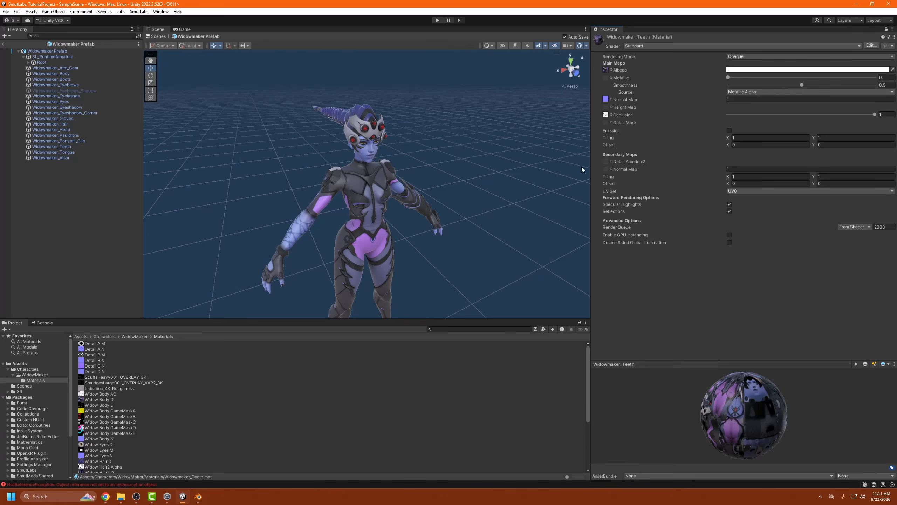
{"action": "left_click", "coordinate": [682, 47]}
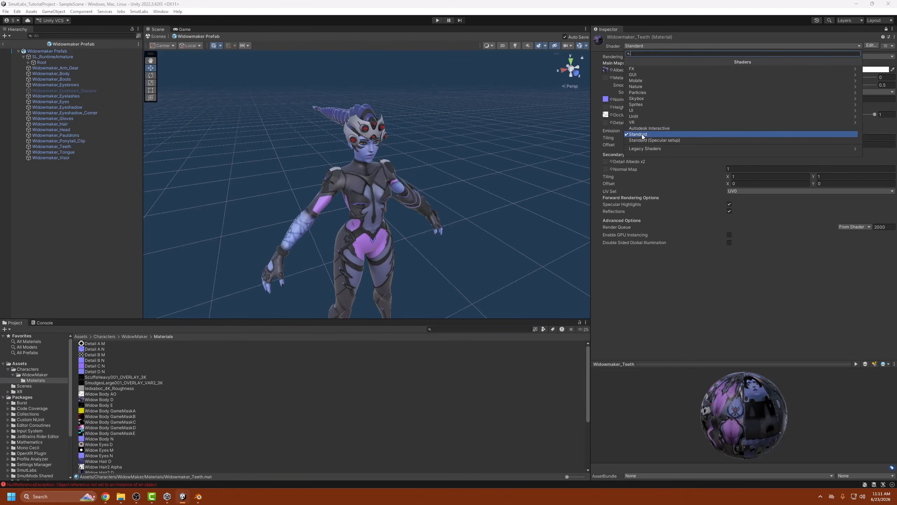
{"action": "left_click", "coordinate": [717, 301]}
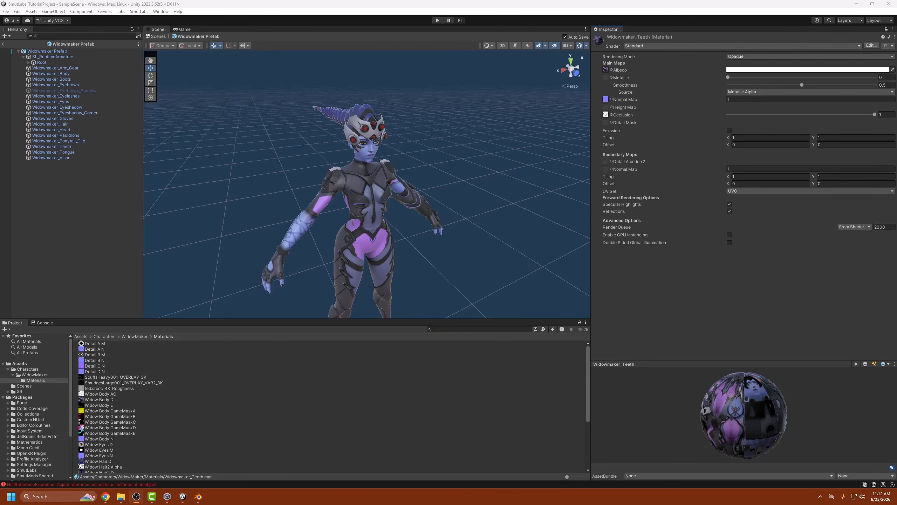
Switch to the browser, look over the poiyomi search results and go from the Poiyomi Shaders home page to the PoiyomiToonShader GitHub repository
{"action": "key", "text": "alt+Tab"}
{"action": "left_click", "coordinate": [857, 5]}
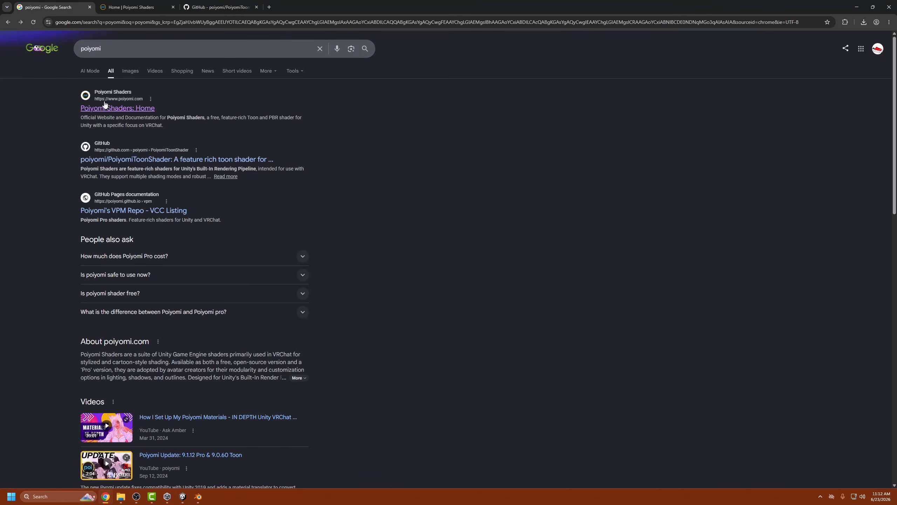
{"action": "left_click", "coordinate": [126, 6]}
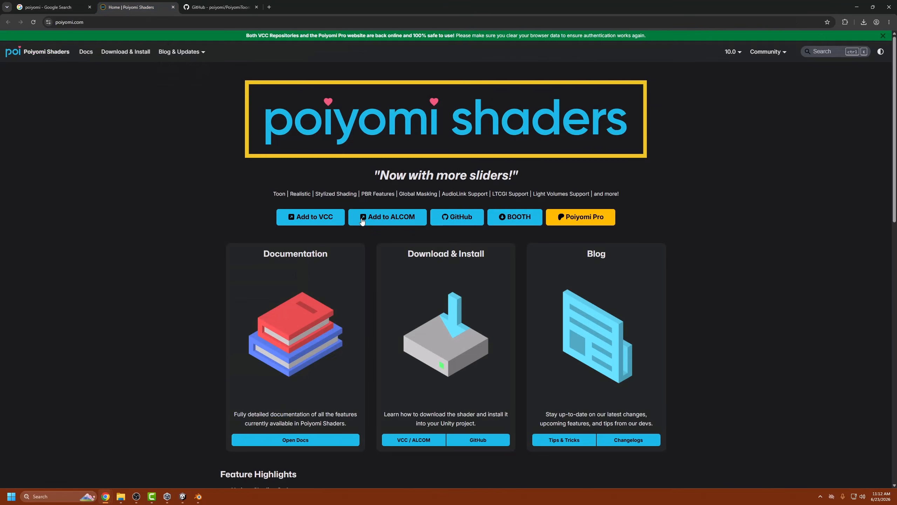
{"action": "left_click", "coordinate": [234, 4]}
{"action": "scroll", "coordinate": [324, 145], "scroll_direction": "up", "scroll_amount": 10}
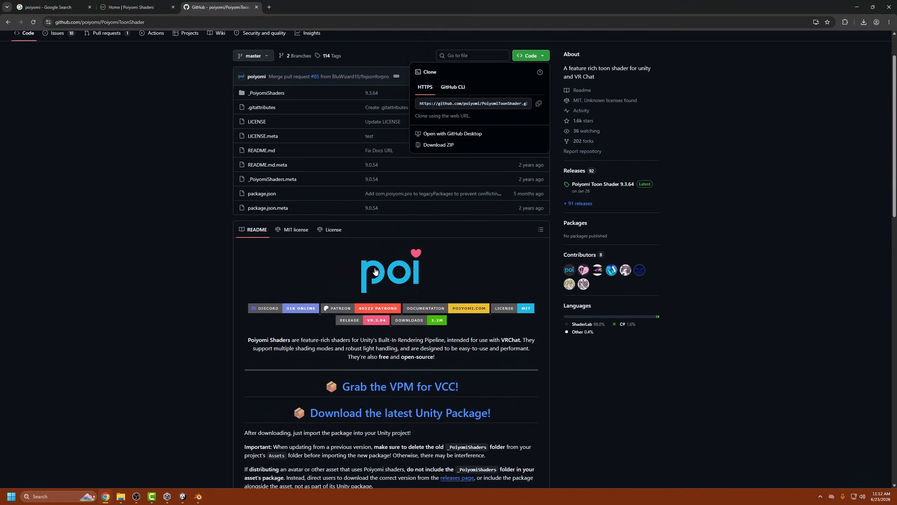
{"action": "left_click", "coordinate": [53, 7]}
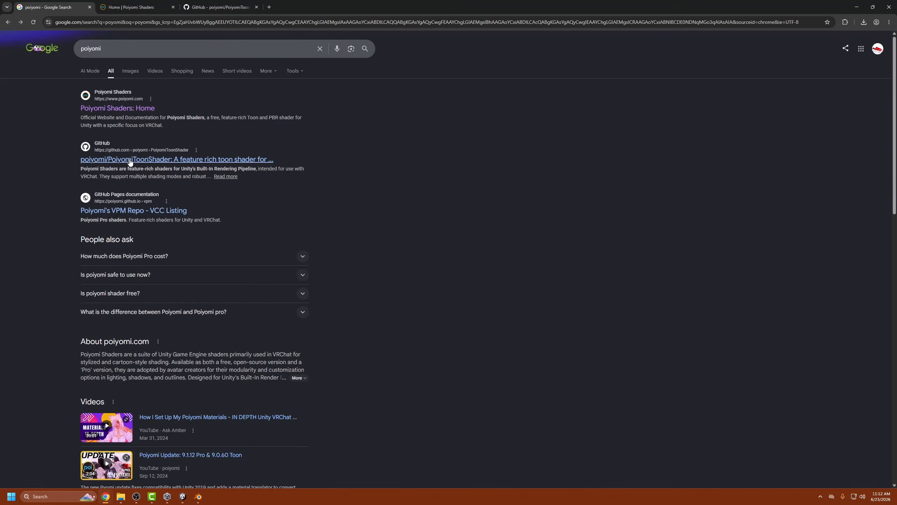
{"action": "left_click", "coordinate": [131, 7]}
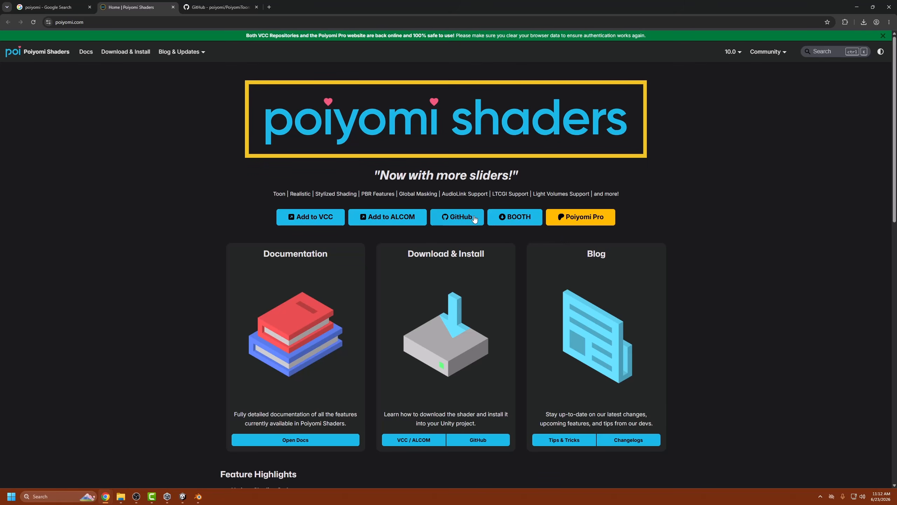
{"action": "left_click", "coordinate": [457, 216]}
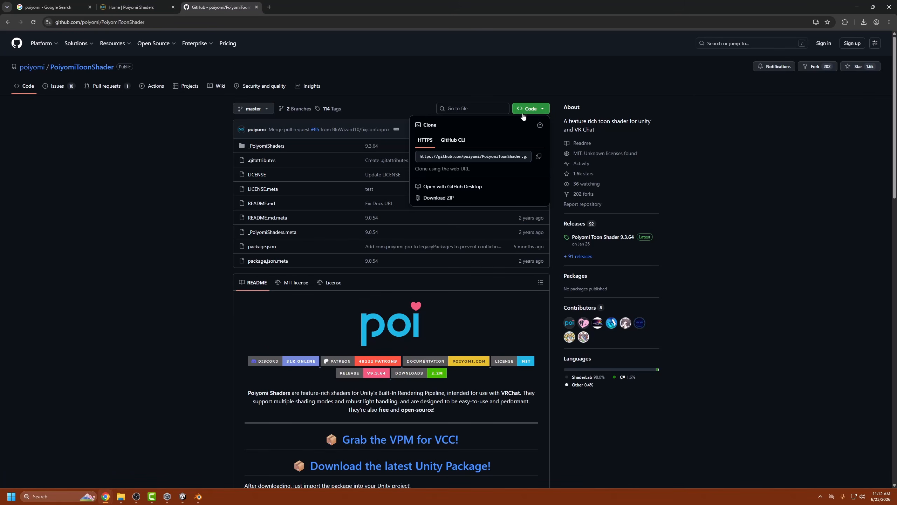
{"action": "left_click", "coordinate": [540, 110]}
{"action": "left_click", "coordinate": [542, 110]}
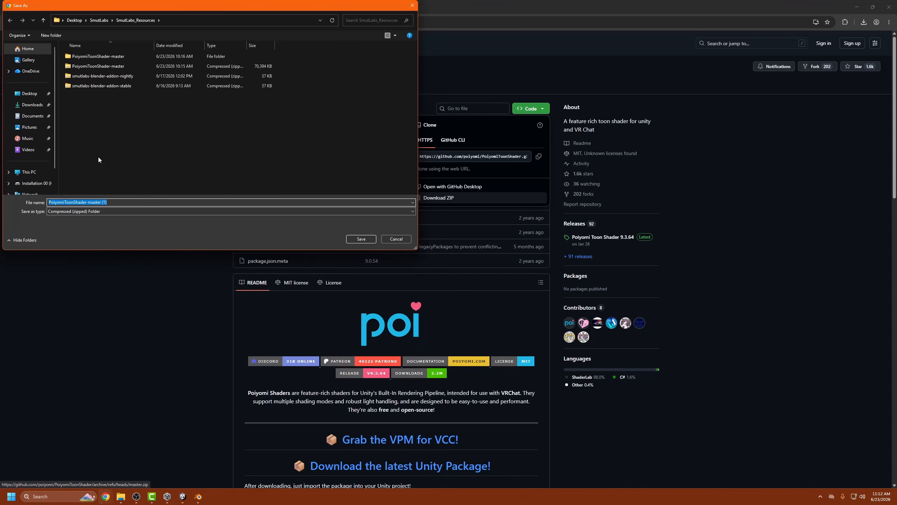
{"action": "left_click", "coordinate": [412, 5]}
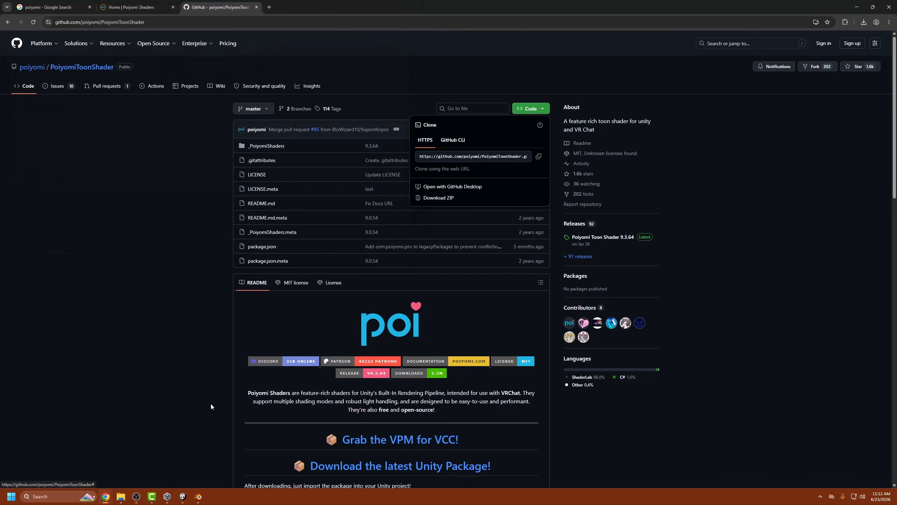
Extract the PoiyomiToonShader-master archive inside the SmutLabs_Resources folder, skipping files that already exist, and close the extracted folder
{"action": "left_click", "coordinate": [121, 497]}
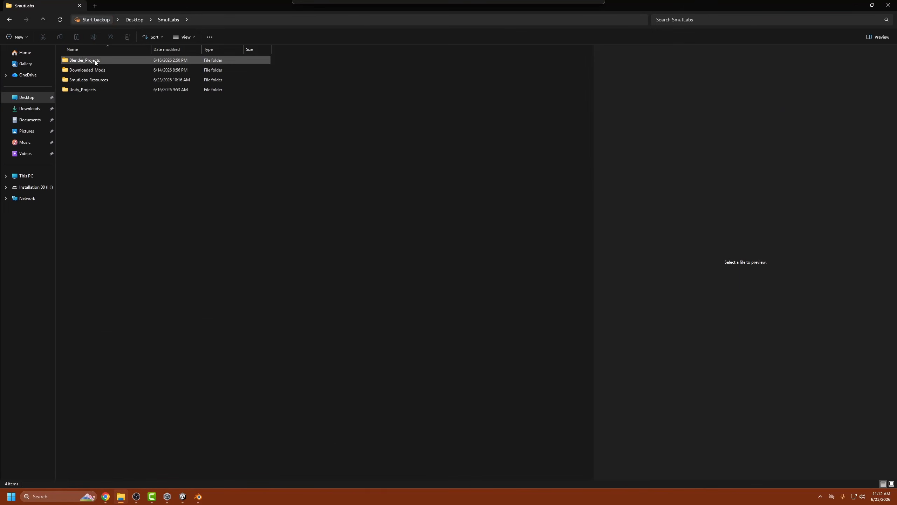
{"action": "double_click", "coordinate": [93, 80]}
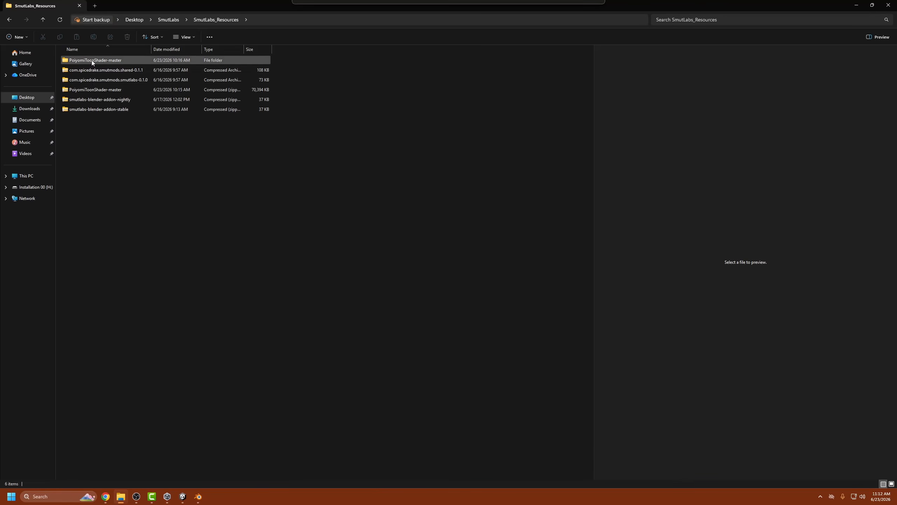
{"action": "left_click", "coordinate": [87, 91]}
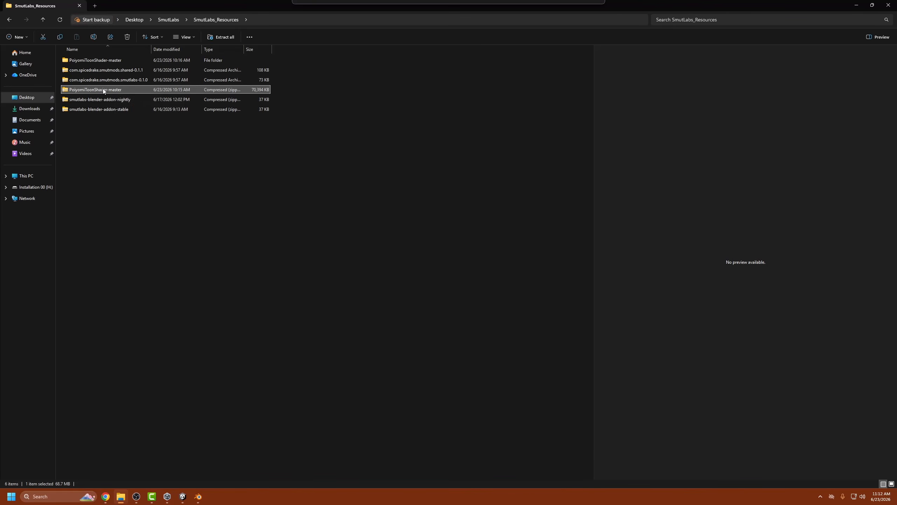
{"action": "right_click", "coordinate": [102, 88]}
{"action": "left_click", "coordinate": [126, 131]}
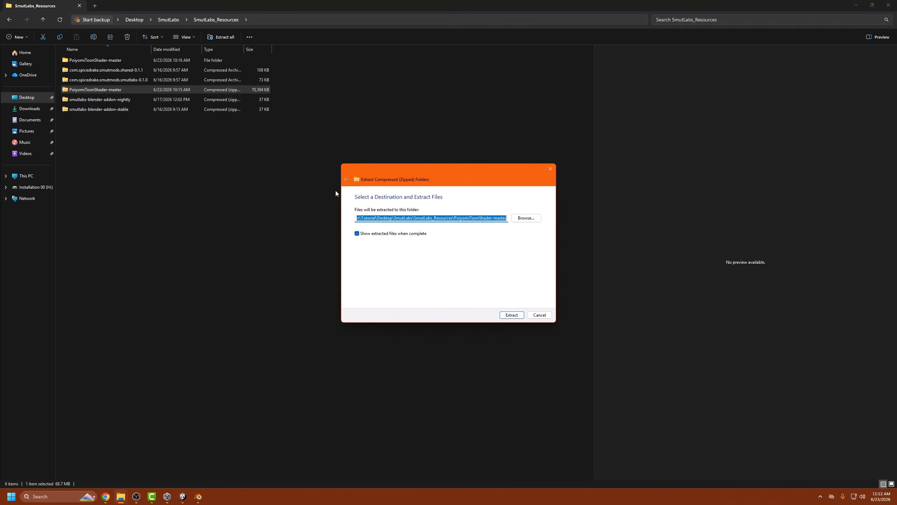
{"action": "left_click", "coordinate": [511, 316]}
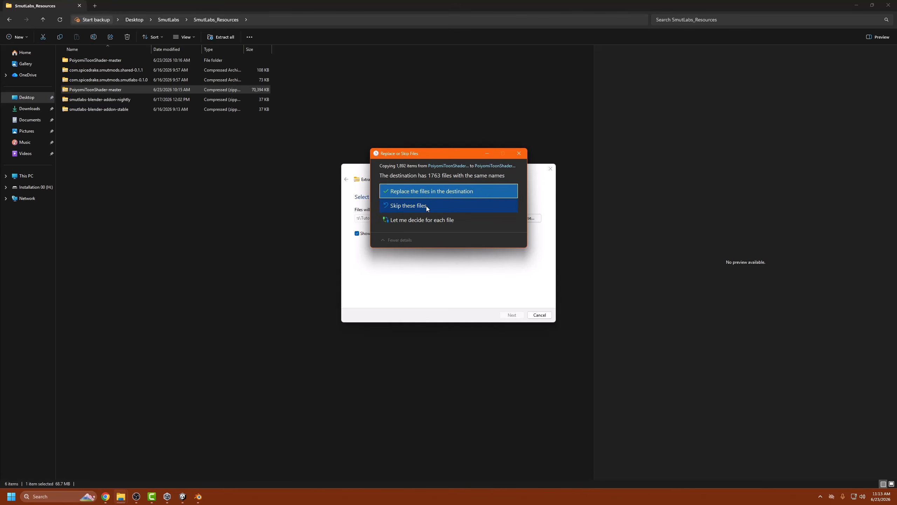
{"action": "left_click", "coordinate": [410, 208]}
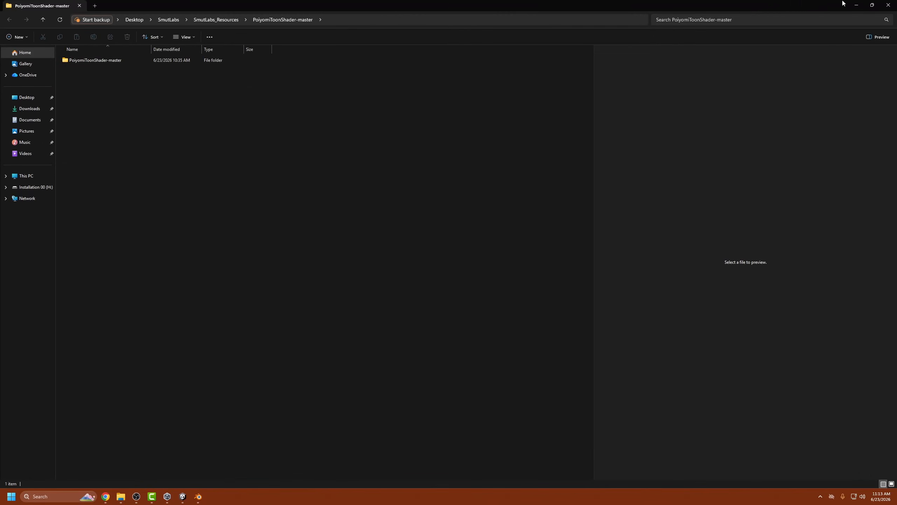
{"action": "left_click", "coordinate": [888, 5]}
Switch to Unity and add the Poiyomi Toon Shader package from disk, using package.json in the inner PoiyomiToonShader-master folder
{"action": "left_click", "coordinate": [182, 496]}
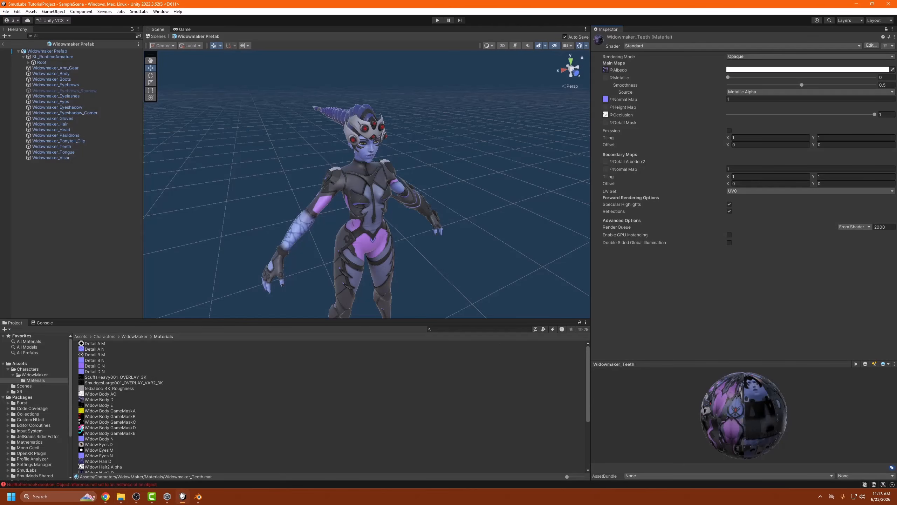
{"action": "left_click", "coordinate": [160, 12]}
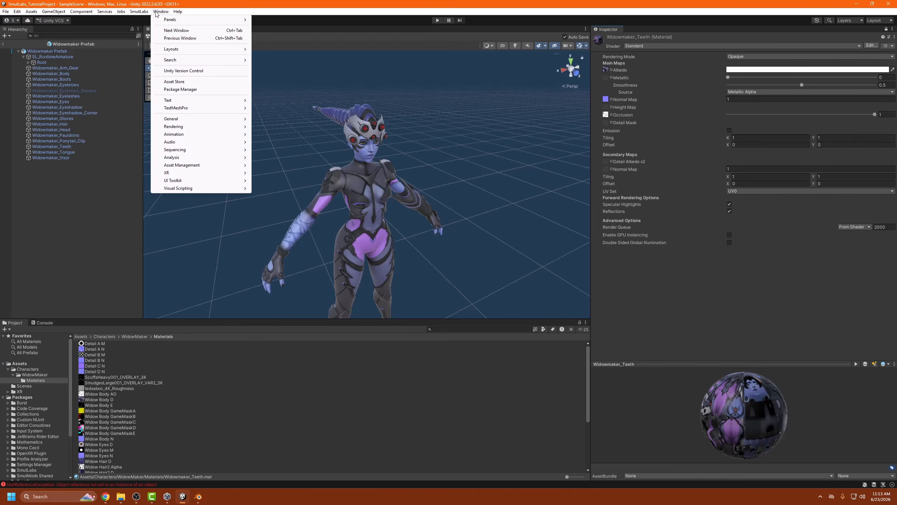
{"action": "left_click", "coordinate": [181, 89]}
{"action": "left_click", "coordinate": [161, 102]}
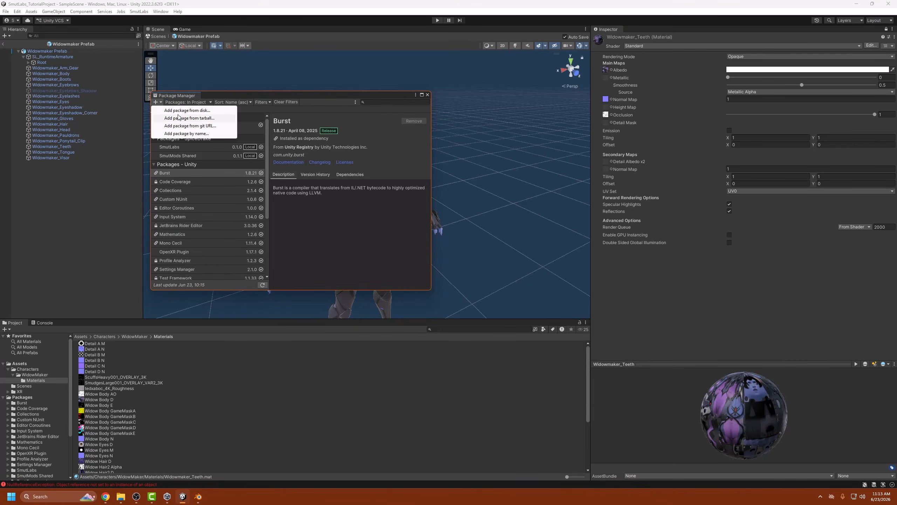
{"action": "left_click", "coordinate": [199, 112]}
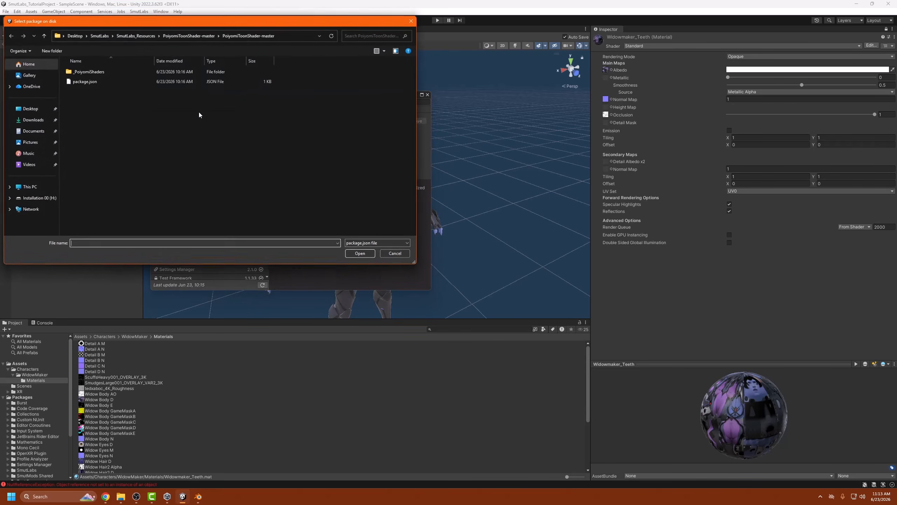
{"action": "left_click", "coordinate": [136, 35]}
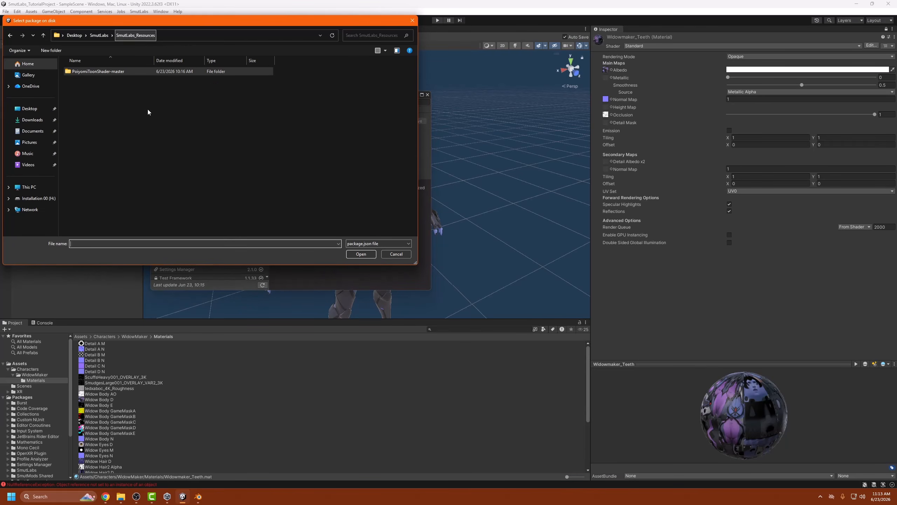
{"action": "double_click", "coordinate": [100, 71]}
{"action": "double_click", "coordinate": [107, 72]}
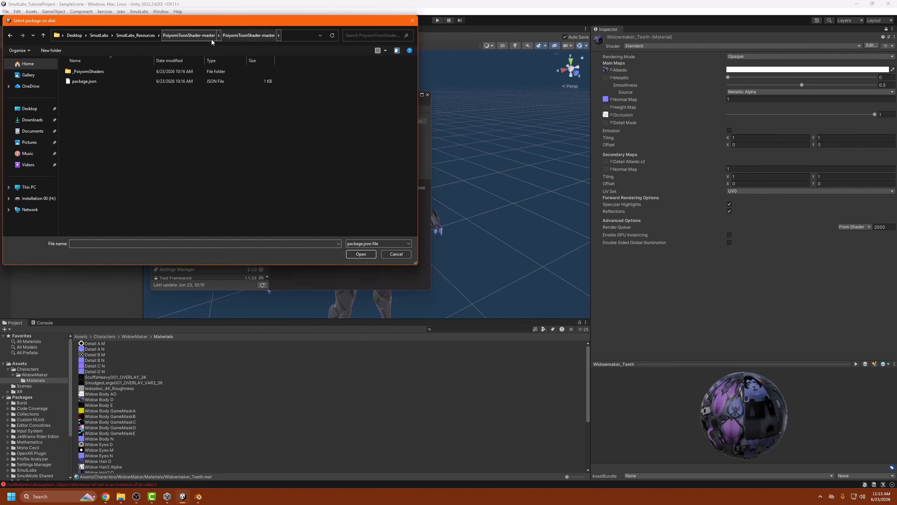
{"action": "left_click", "coordinate": [94, 81]}
{"action": "left_click", "coordinate": [361, 254]}
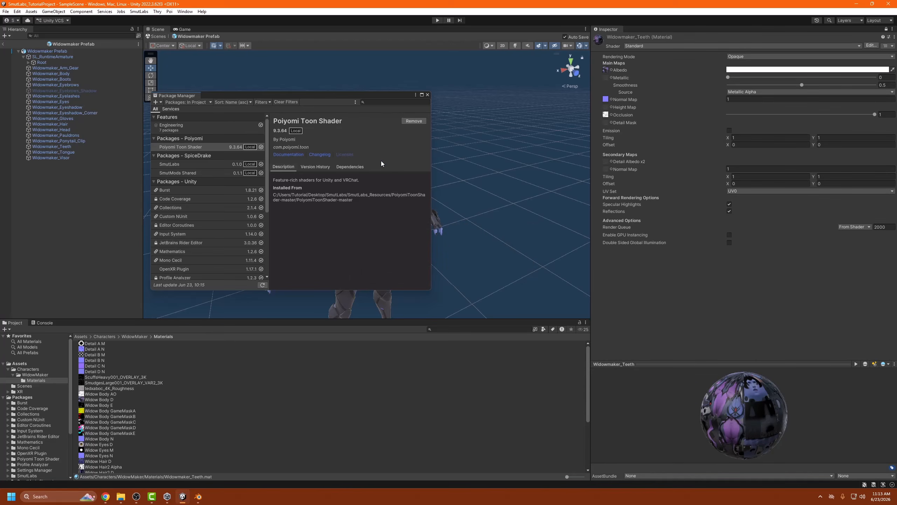
{"action": "left_click", "coordinate": [428, 95]}
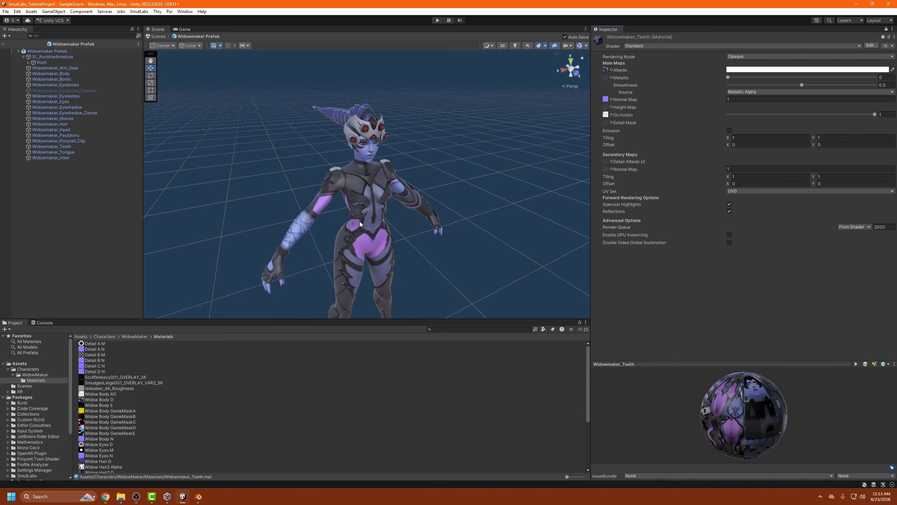
Unlock the Inspector, select the body mesh, open its Widowmaker_Body material and lock the Inspector on it
{"action": "left_click", "coordinate": [374, 227]}
{"action": "scroll", "coordinate": [146, 418], "scroll_direction": "down", "scroll_amount": 5}
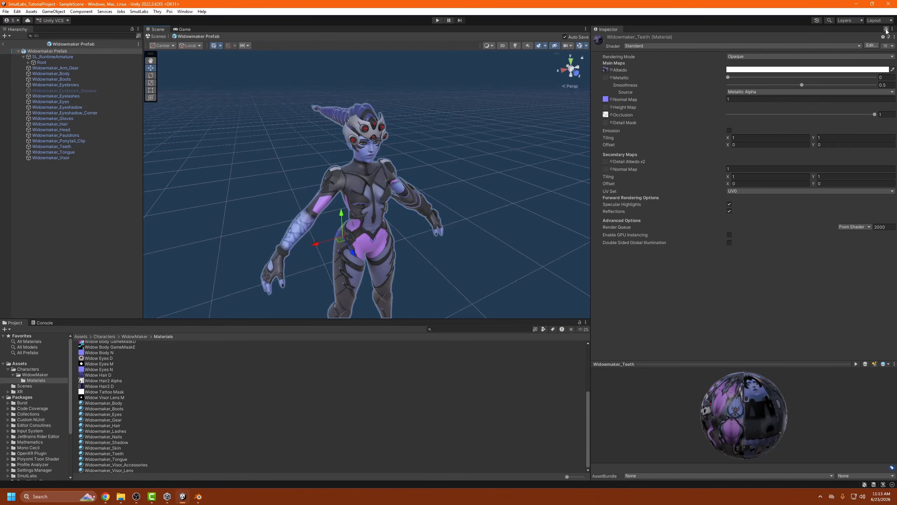
{"action": "left_click", "coordinate": [886, 30]}
{"action": "left_click", "coordinate": [358, 187]}
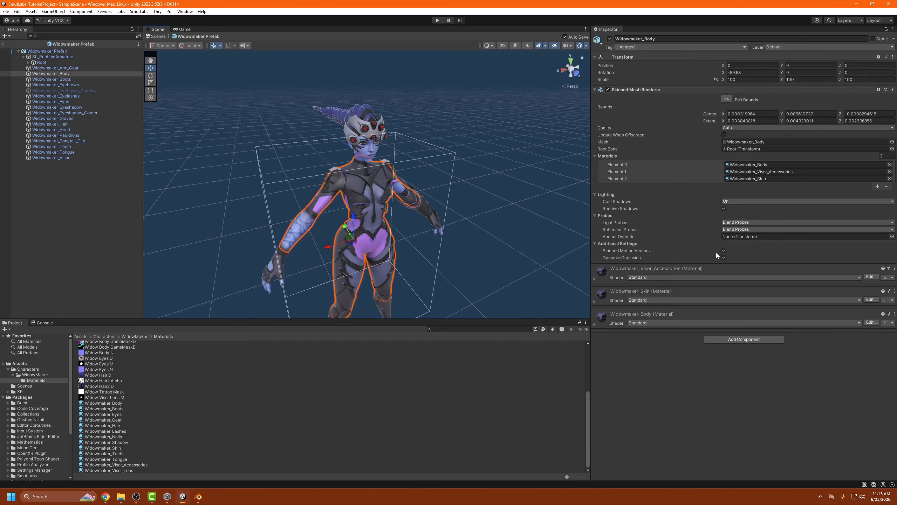
{"action": "left_click", "coordinate": [757, 164]}
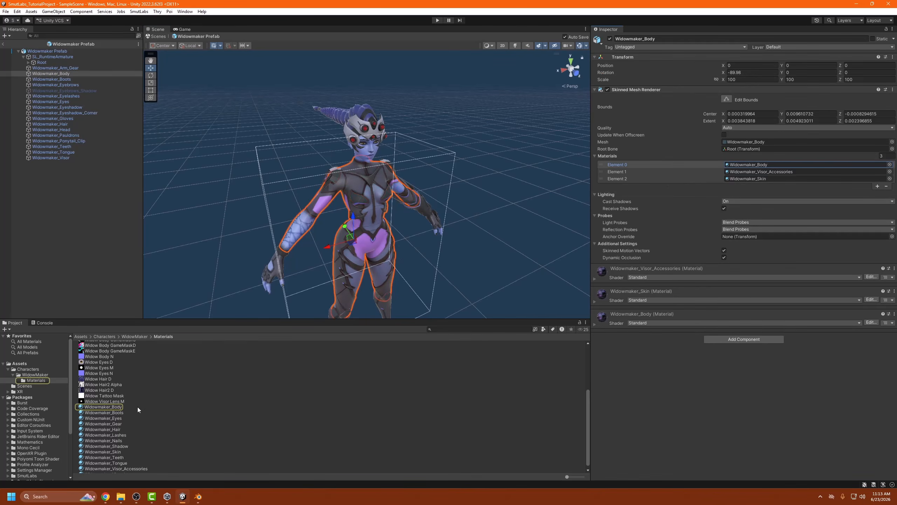
{"action": "left_click", "coordinate": [248, 405]}
{"action": "left_click", "coordinate": [886, 29]}
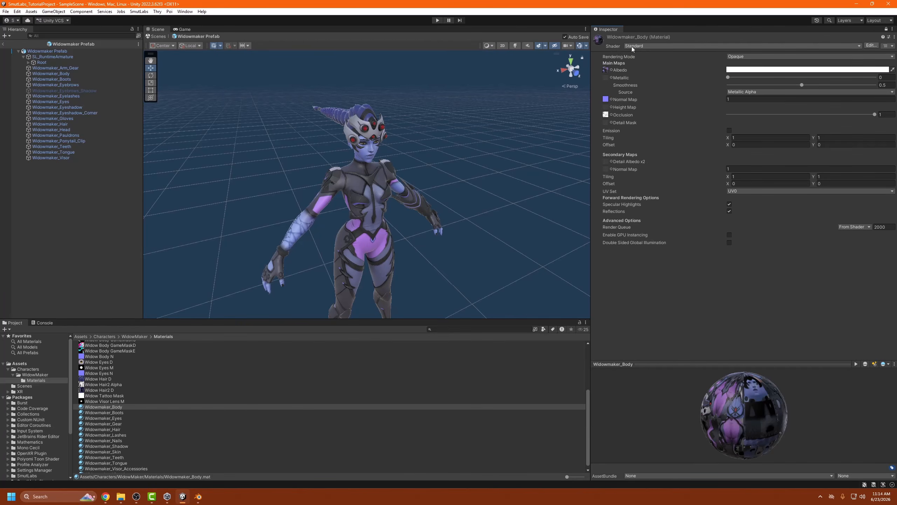
Change the Widowmaker_Body material's shader to Poiyomi Toon from the poiyomi shader group
{"action": "left_click", "coordinate": [644, 46]}
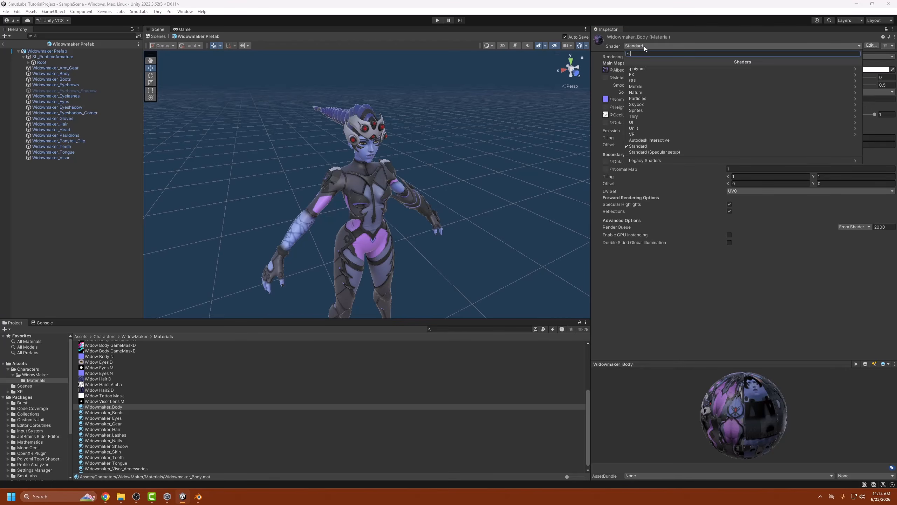
{"action": "left_click", "coordinate": [644, 69]}
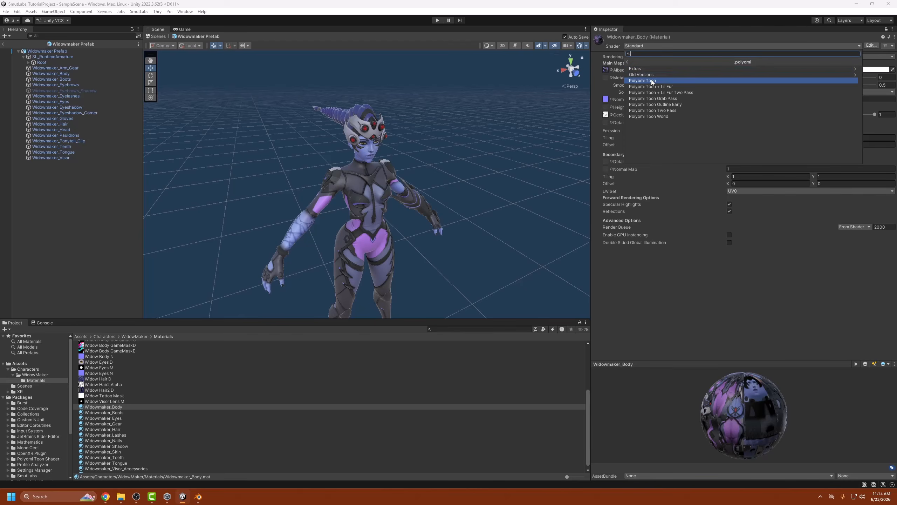
{"action": "left_click", "coordinate": [652, 80]}
{"action": "scroll", "coordinate": [395, 261], "scroll_direction": "up", "scroll_amount": 5}
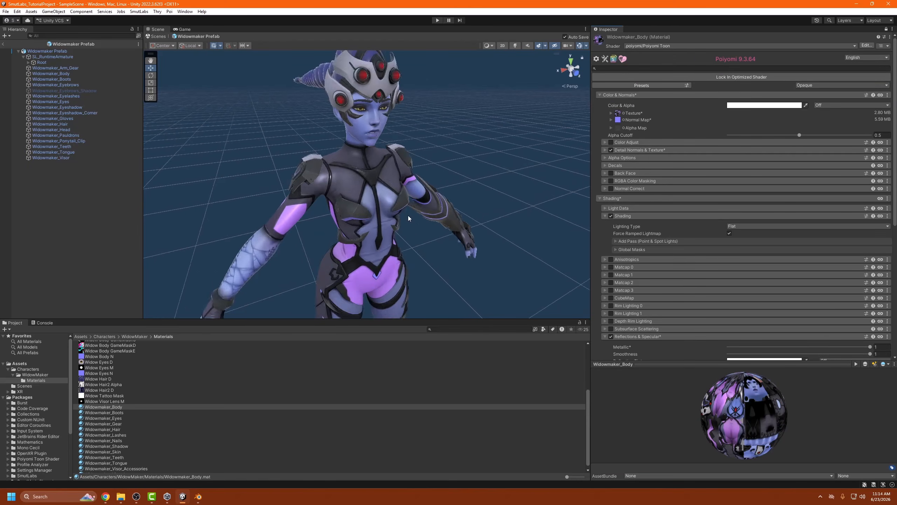
{"action": "scroll", "coordinate": [421, 213], "scroll_direction": "up", "scroll_amount": 2}
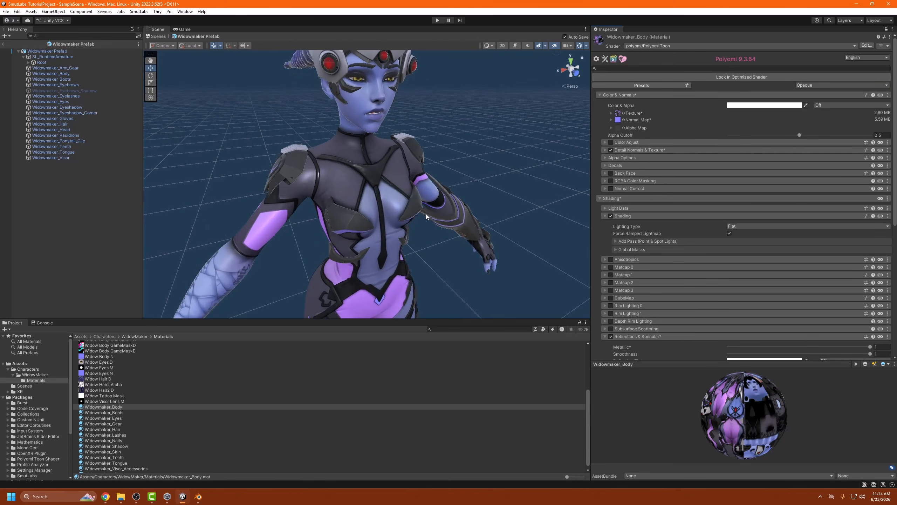
Assign the Detail A N texture to the Detail Normal slot in the body material's Detail Normals & Texture section
{"action": "left_click", "coordinate": [604, 150]}
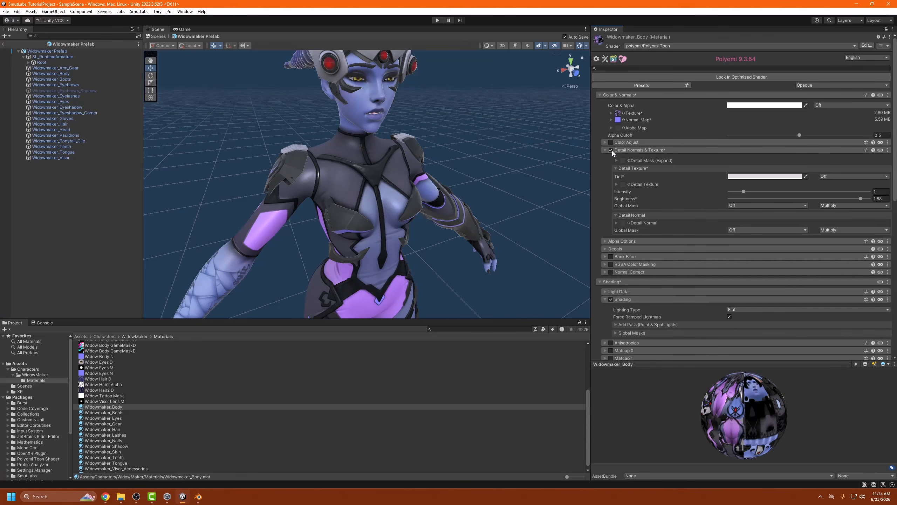
{"action": "left_click", "coordinate": [611, 150]}
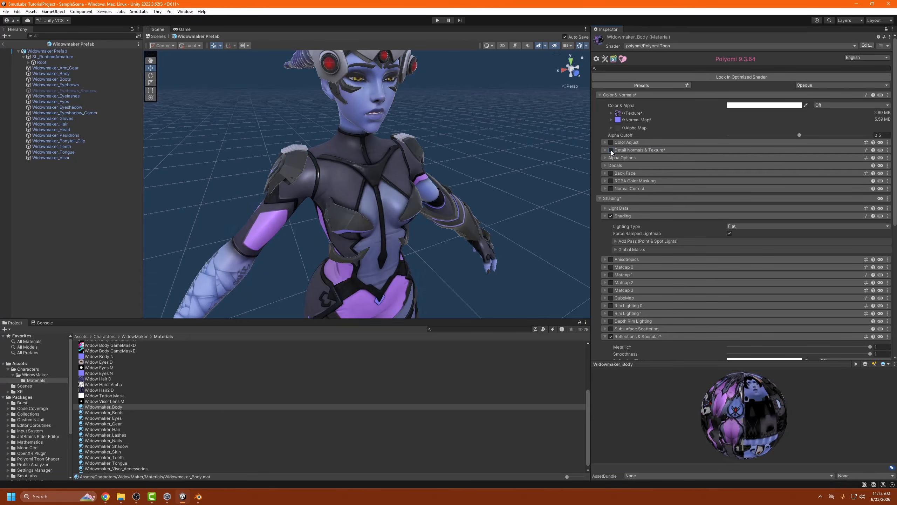
{"action": "left_click", "coordinate": [611, 151]}
{"action": "left_click", "coordinate": [605, 150]}
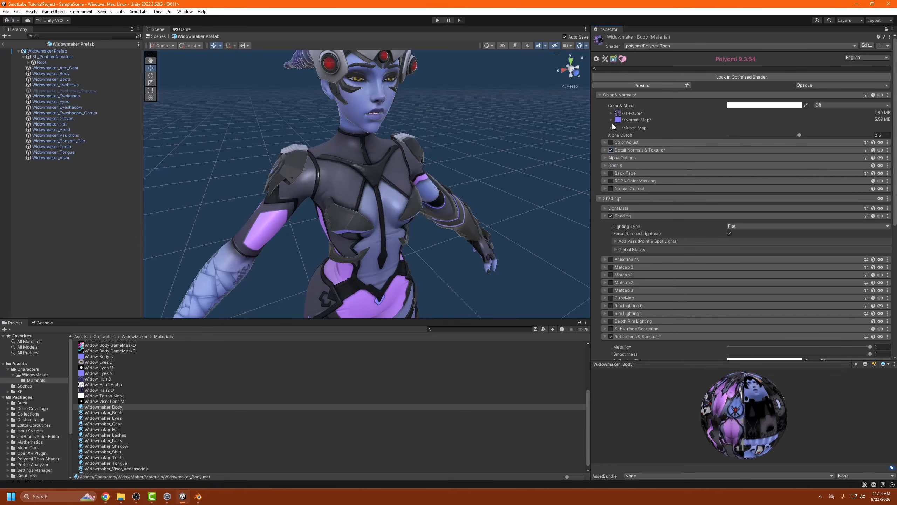
{"action": "left_click", "coordinate": [605, 151]}
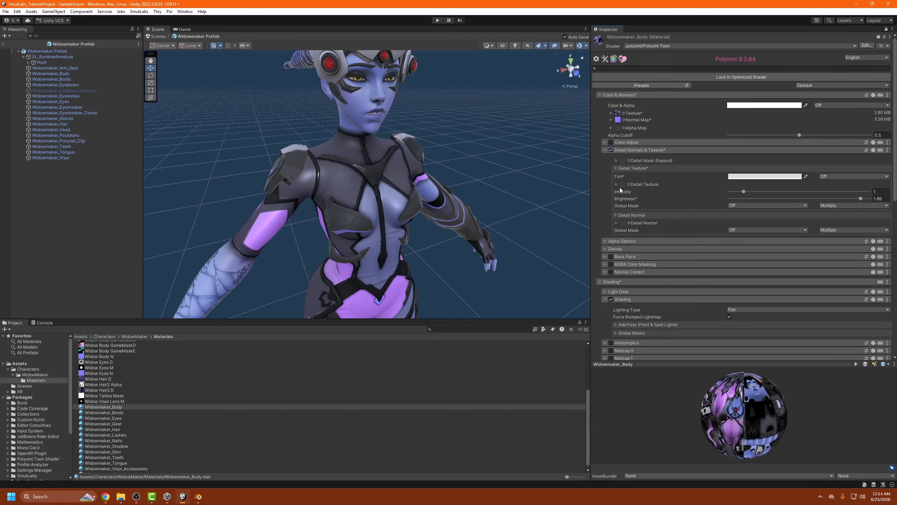
{"action": "left_click", "coordinate": [615, 222]}
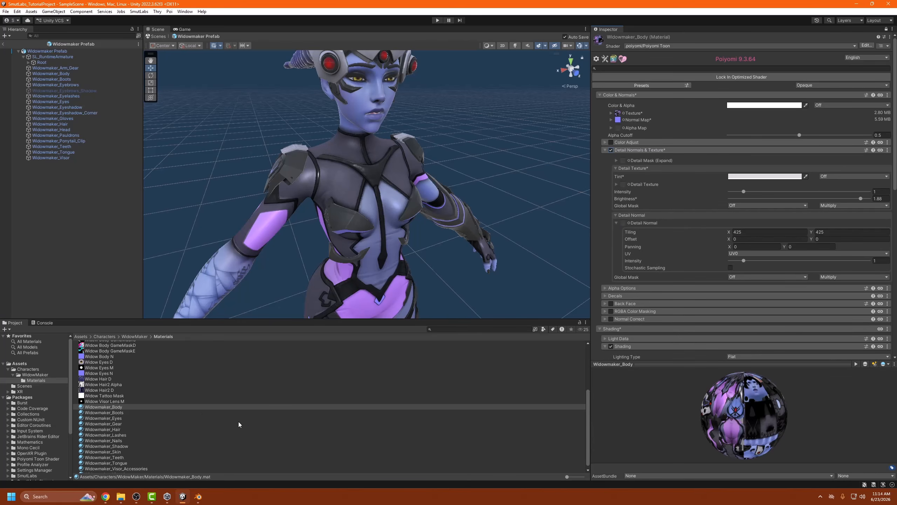
{"action": "scroll", "coordinate": [157, 406], "scroll_direction": "up", "scroll_amount": 2}
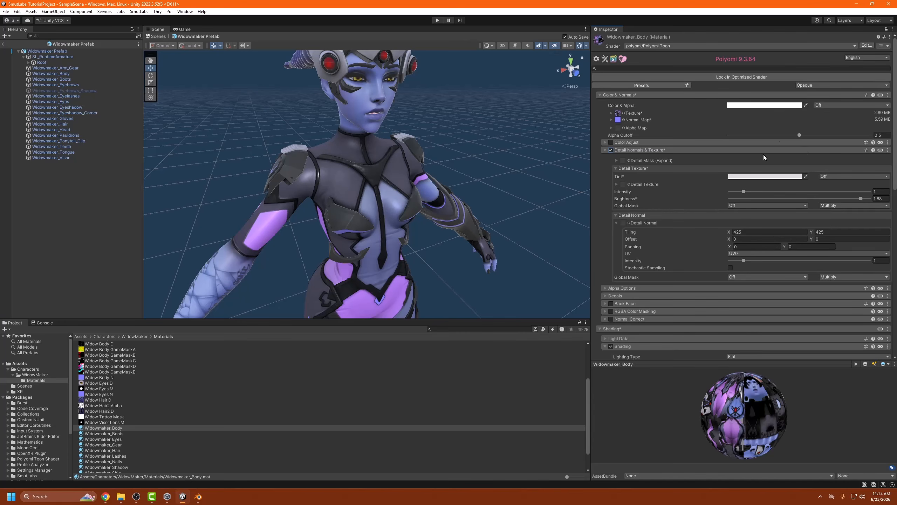
{"action": "scroll", "coordinate": [172, 423], "scroll_direction": "up", "scroll_amount": 4}
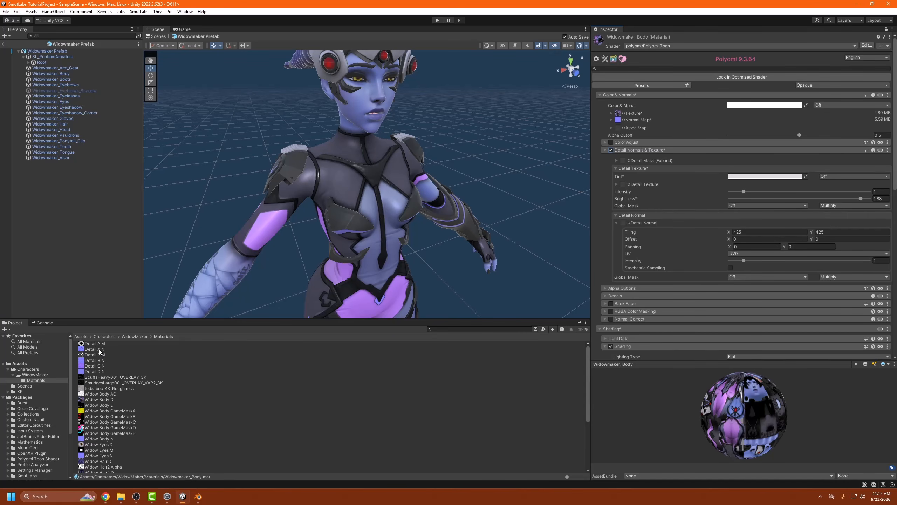
{"action": "left_click_drag", "start_coordinate": [91, 351], "coordinate": [623, 224]}
{"action": "scroll", "coordinate": [358, 183], "scroll_direction": "up", "scroll_amount": 5}
Switch to Blender, examine the suit's fabric detail on the chest up close, and return to Unity for comparison
{"action": "left_click", "coordinate": [197, 496]}
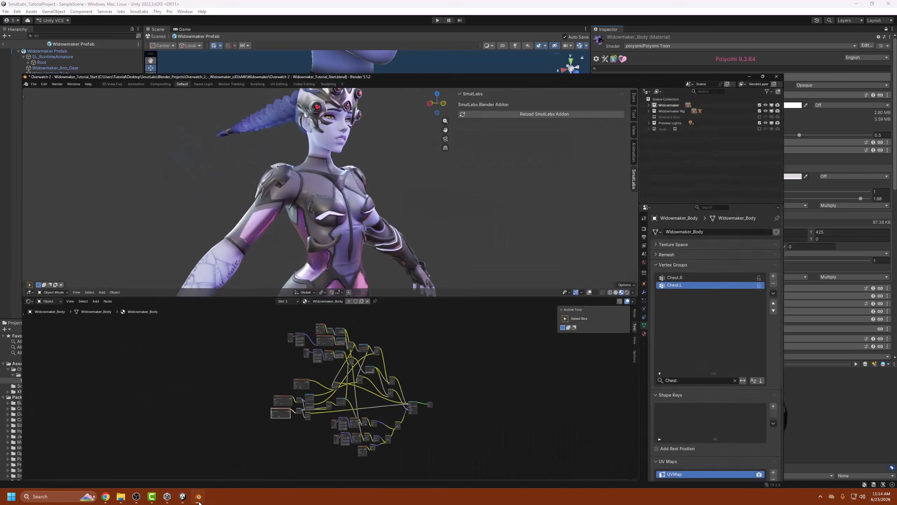
{"action": "scroll", "coordinate": [344, 124], "scroll_direction": "up", "scroll_amount": 5}
{"action": "scroll", "coordinate": [338, 133], "scroll_direction": "down", "scroll_amount": 2}
{"action": "scroll", "coordinate": [338, 133], "scroll_direction": "down", "scroll_amount": 3}
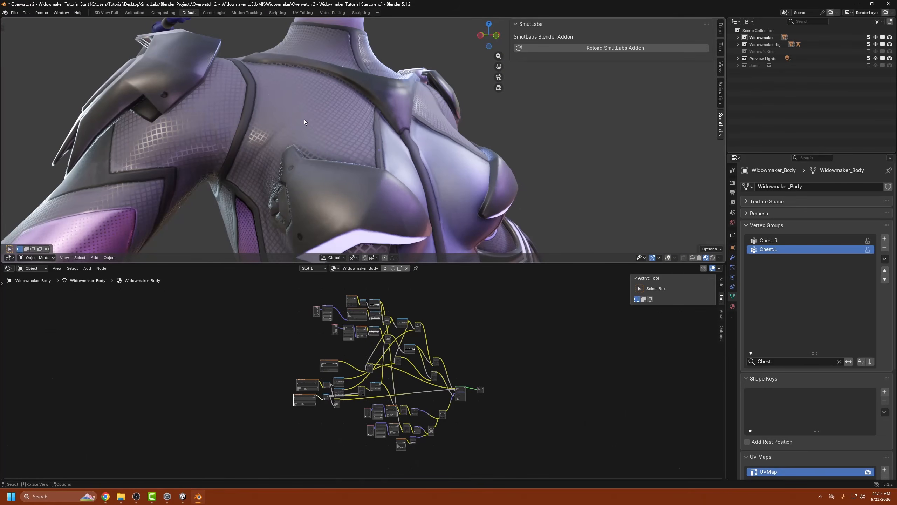
{"action": "key", "text": "alt+Tab"}
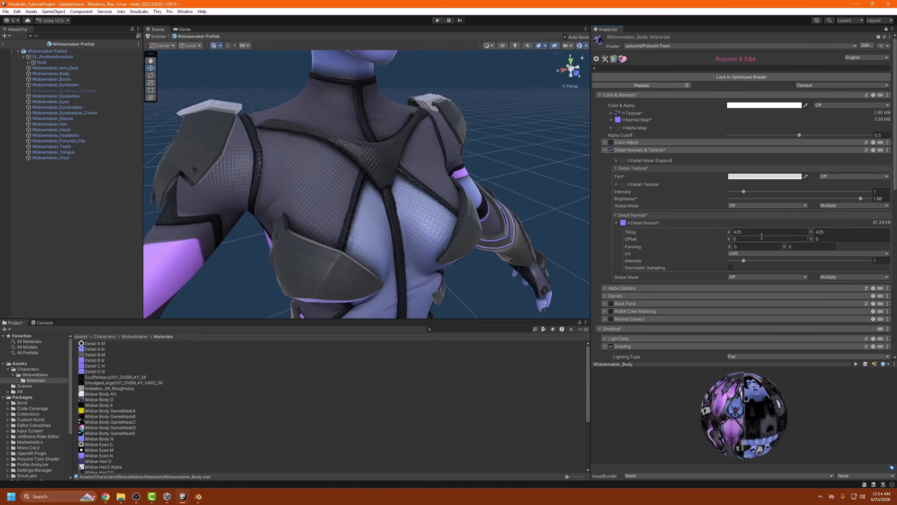
In Blender, check the Mapping scale feeding the Detail A M and Detail B M textures in the Widowmaker_Body nodes, and return to Unity
{"action": "left_click", "coordinate": [197, 496]}
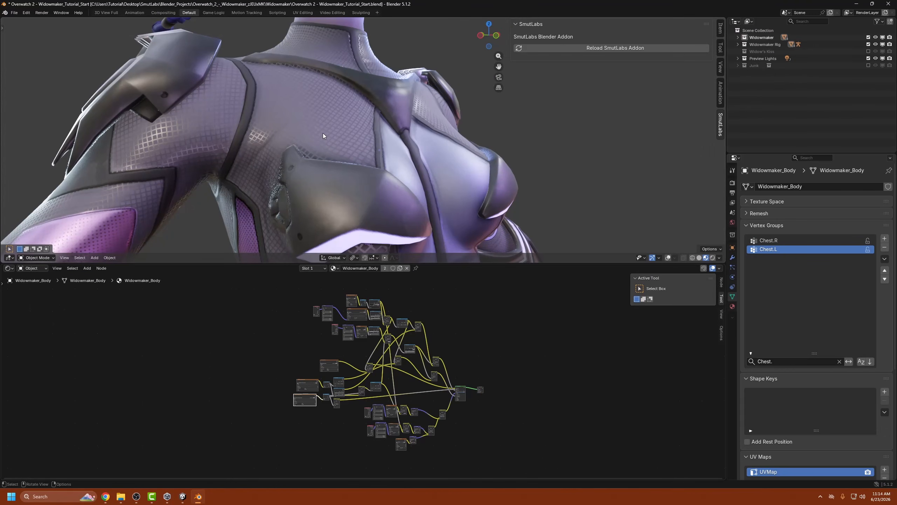
{"action": "scroll", "coordinate": [346, 348], "scroll_direction": "up", "scroll_amount": 4}
{"action": "scroll", "coordinate": [346, 347], "scroll_direction": "up", "scroll_amount": 7}
{"action": "middle_click_drag", "start_coordinate": [366, 321], "coordinate": [504, 221]}
{"action": "middle_click_drag", "start_coordinate": [474, 311], "coordinate": [451, 468]}
{"action": "middle_click_drag", "start_coordinate": [451, 320], "coordinate": [445, 383]}
{"action": "scroll", "coordinate": [445, 384], "scroll_direction": "up", "scroll_amount": 14}
{"action": "middle_click_drag", "start_coordinate": [608, 420], "coordinate": [457, 439]}
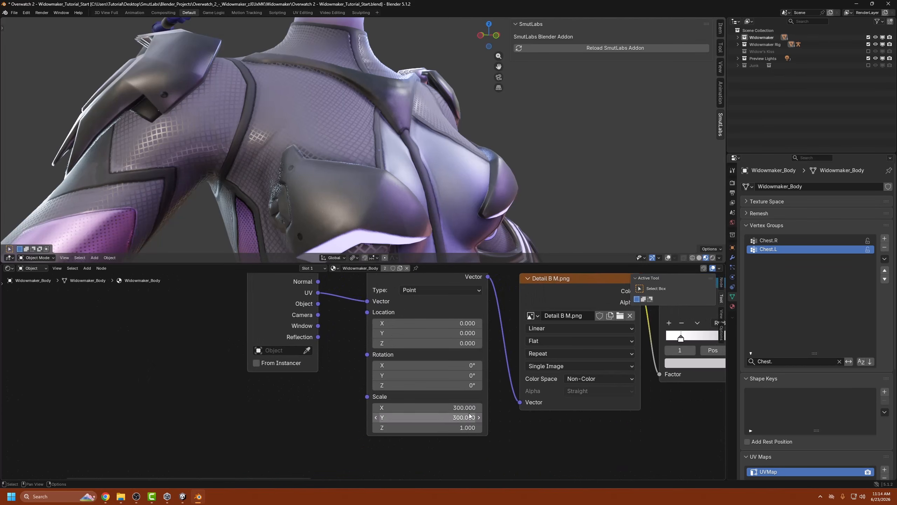
{"action": "middle_click_drag", "start_coordinate": [359, 359], "coordinate": [348, 477]}
{"action": "middle_click_drag", "start_coordinate": [296, 304], "coordinate": [337, 353]}
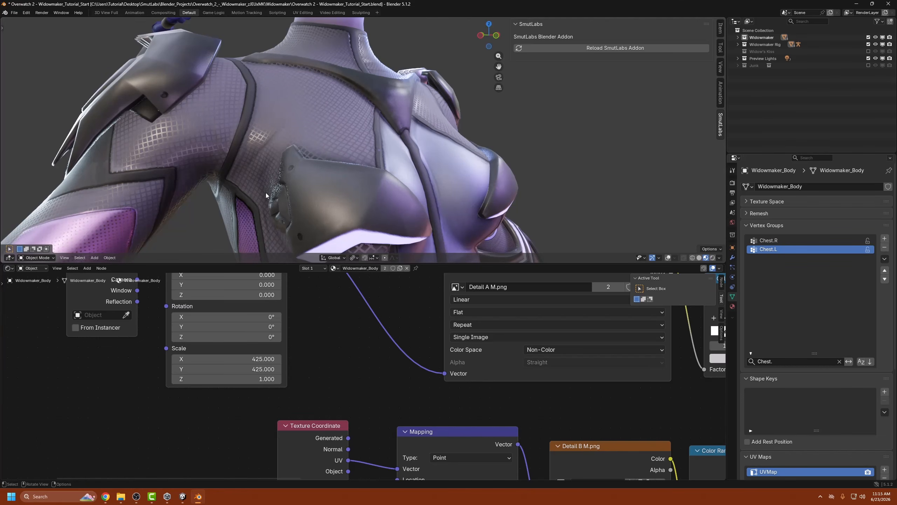
{"action": "key", "text": "alt+Tab"}
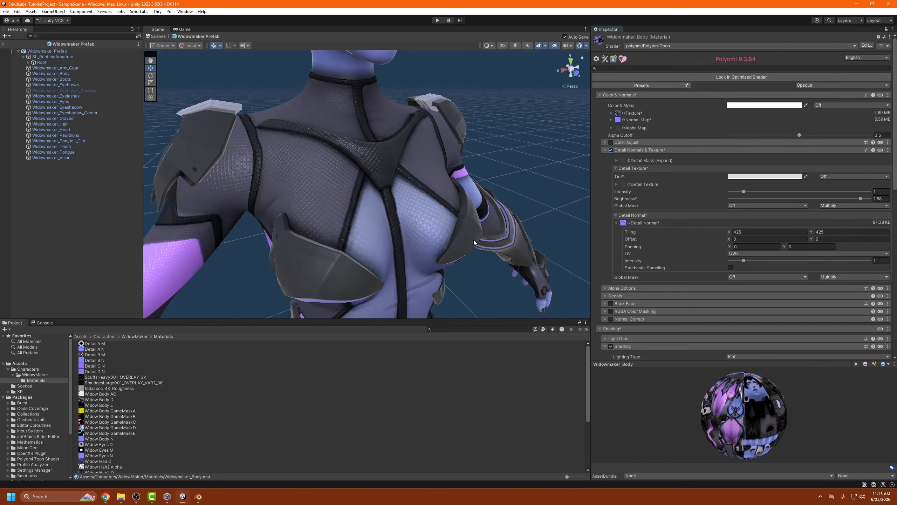
Unlock the Inspector, select the head mesh, open its Widowmaker_Skin material and lock the Inspector on it
{"action": "scroll", "coordinate": [368, 203], "scroll_direction": "down", "scroll_amount": 5}
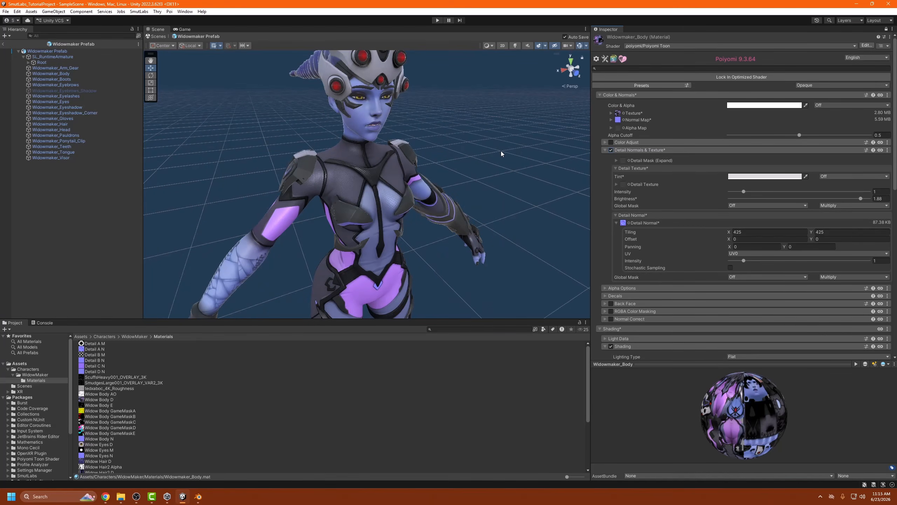
{"action": "scroll", "coordinate": [390, 209], "scroll_direction": "up", "scroll_amount": 5}
{"action": "left_click_drag", "start_coordinate": [502, 184], "coordinate": [437, 146], "text": "alt"}
{"action": "middle_click_drag", "start_coordinate": [438, 145], "coordinate": [370, 182]}
{"action": "left_click", "coordinate": [351, 96]}
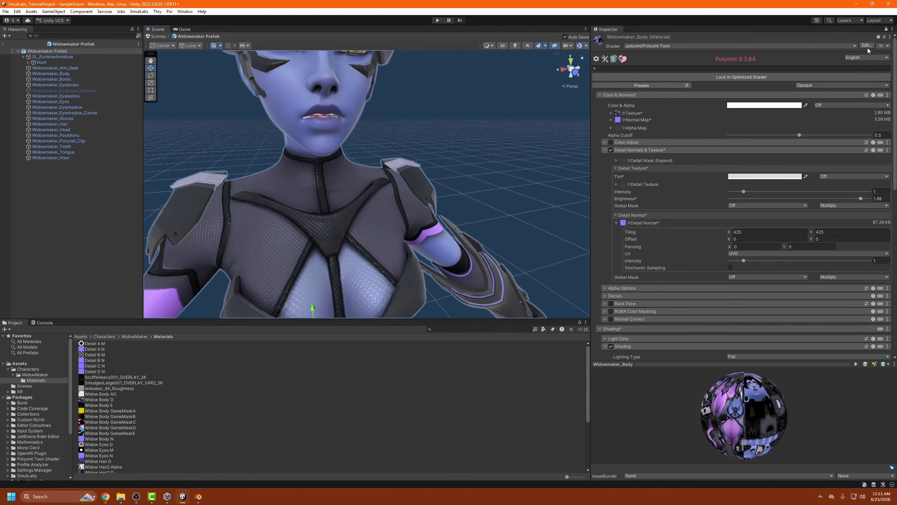
{"action": "left_click", "coordinate": [357, 114]}
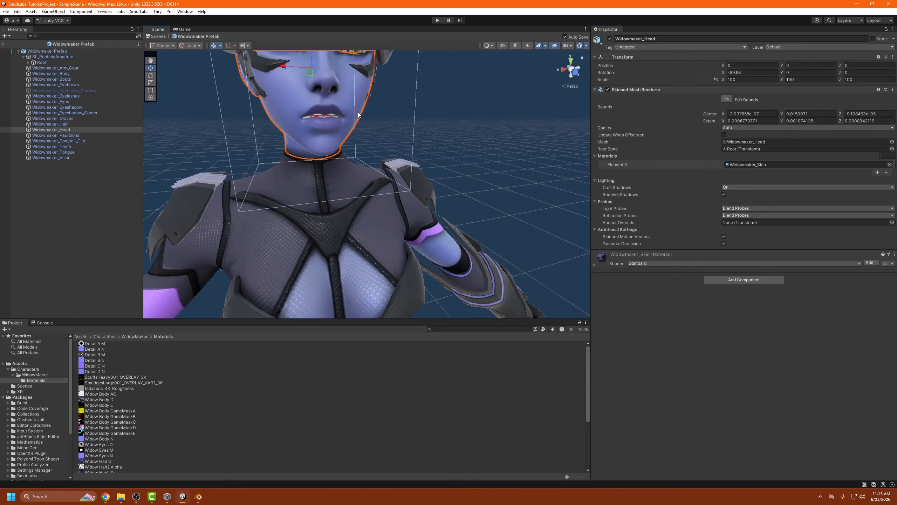
{"action": "left_click", "coordinate": [78, 132]}
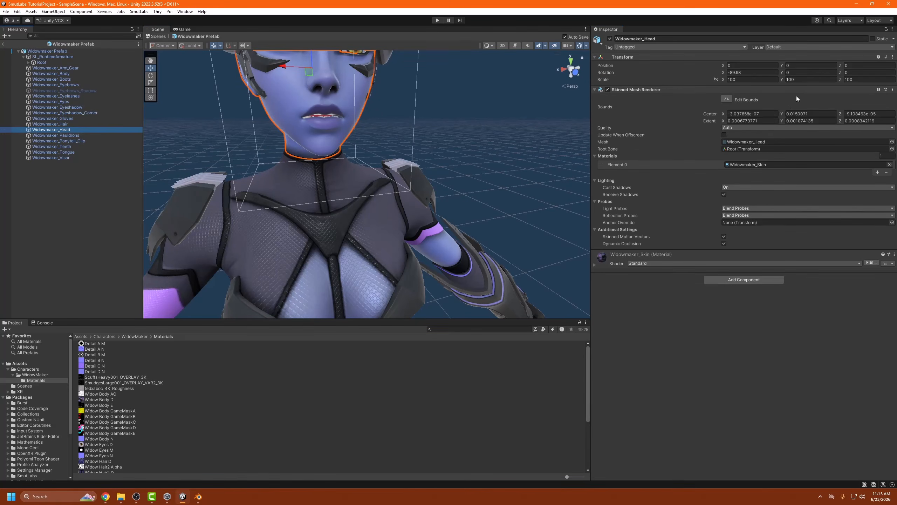
{"action": "left_click", "coordinate": [748, 164]}
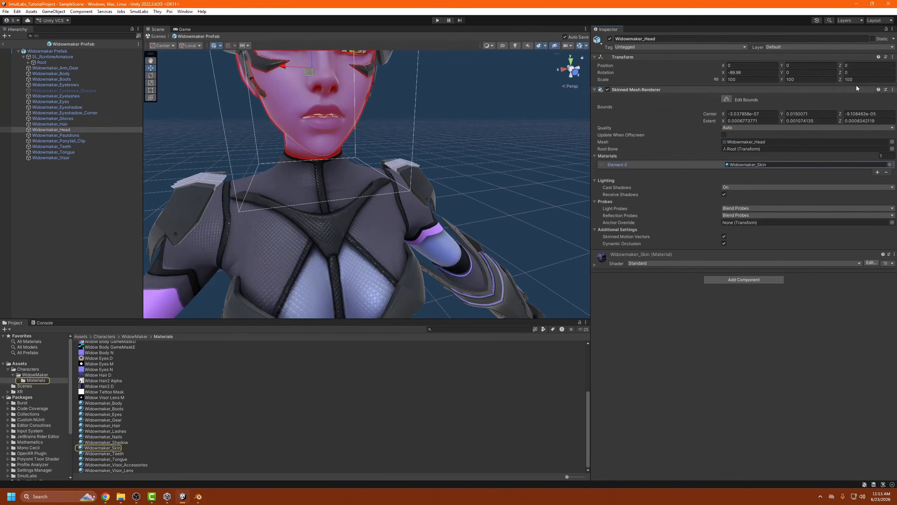
{"action": "double_click", "coordinate": [745, 165]}
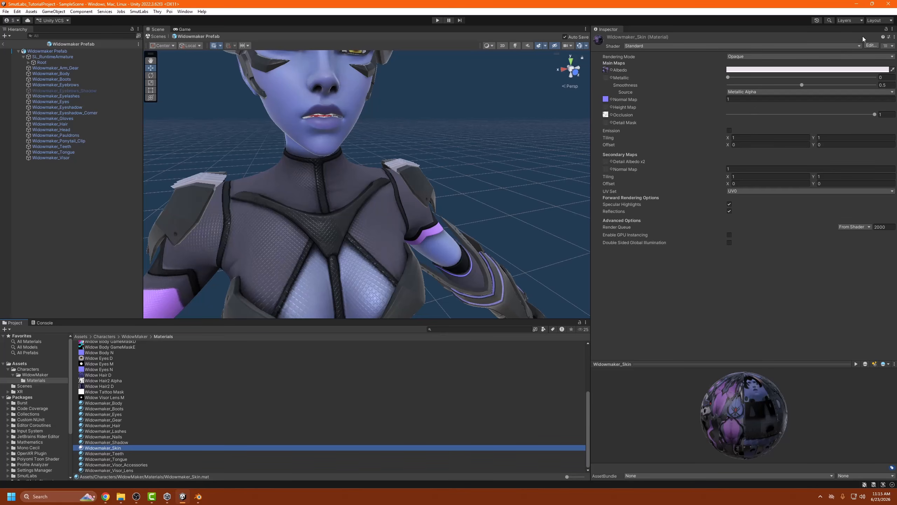
{"action": "left_click", "coordinate": [886, 29]}
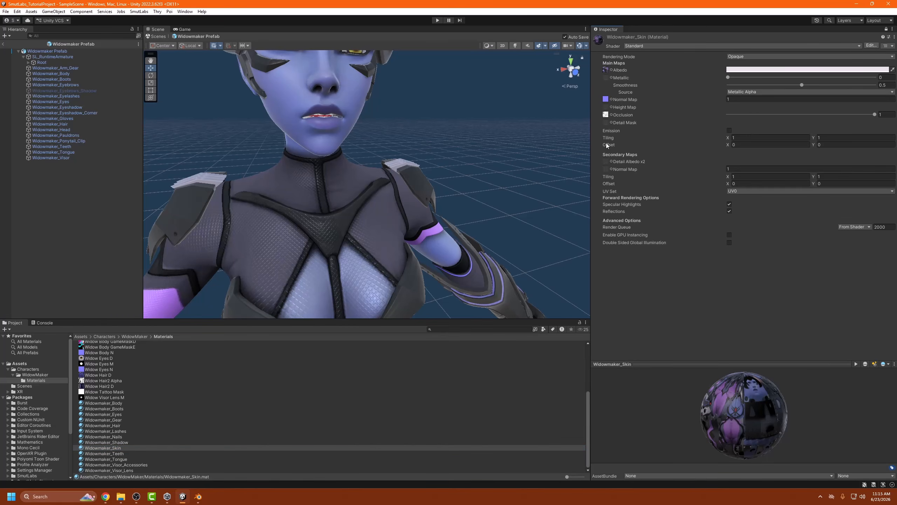
Change the Widowmaker_Skin material's shader to Poiyomi Toon and disable its Subsurface Scattering
{"action": "left_click", "coordinate": [679, 46]}
{"action": "left_click", "coordinate": [638, 68]}
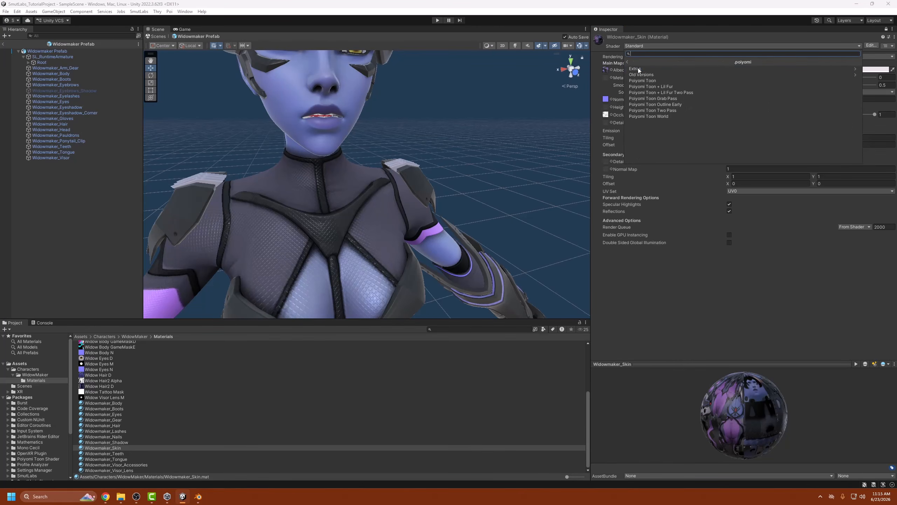
{"action": "left_click", "coordinate": [657, 81]}
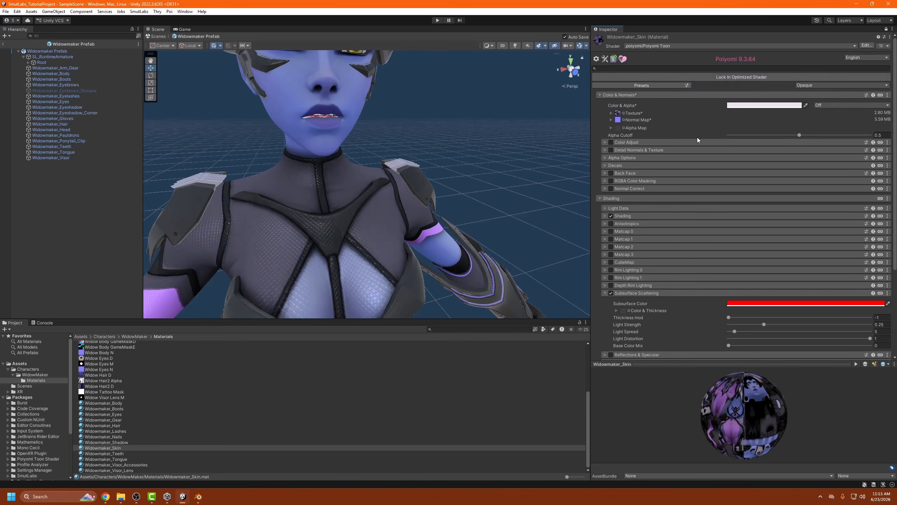
{"action": "middle_click_drag", "start_coordinate": [394, 124], "coordinate": [401, 145]}
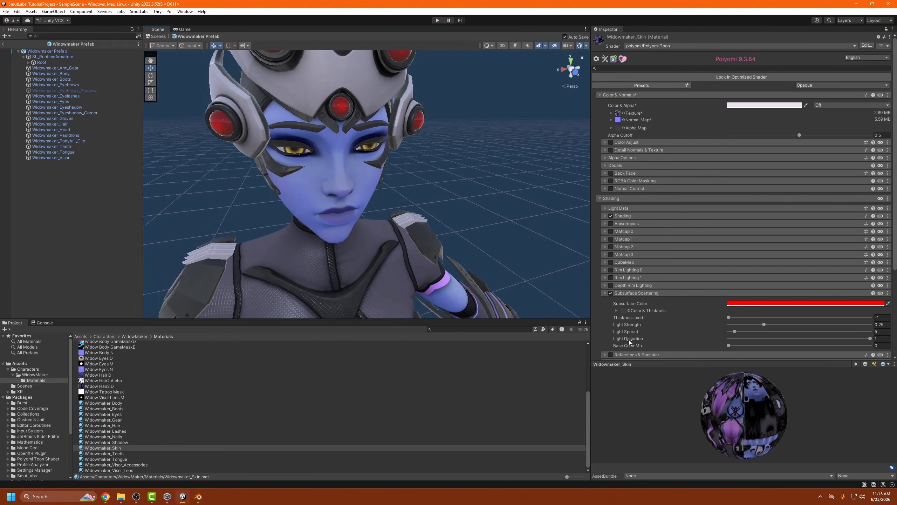
{"action": "left_click", "coordinate": [611, 293]}
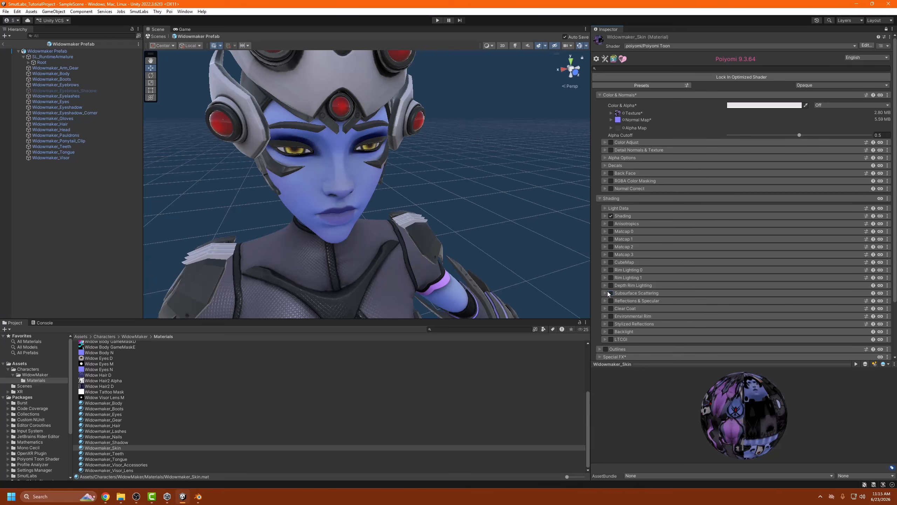
Try Matcap 0 on the skin material, look through its settings and disable it again
{"action": "left_click", "coordinate": [611, 232]}
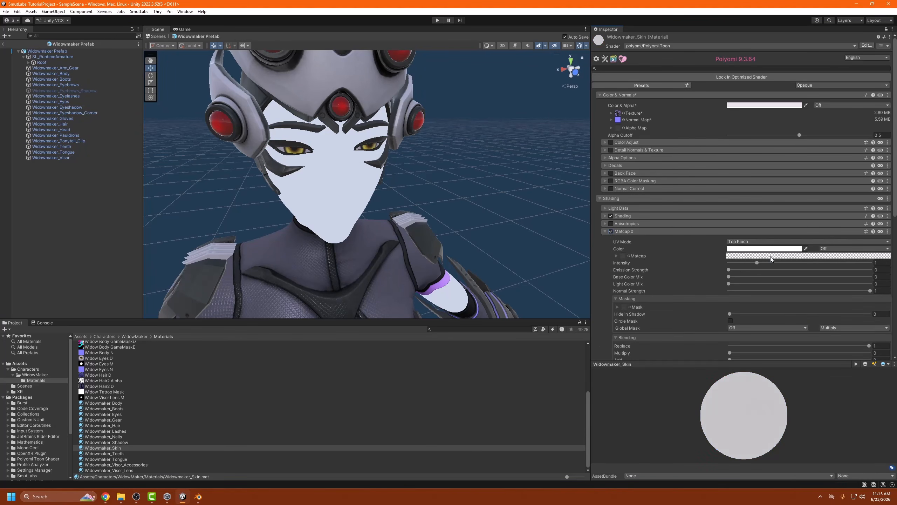
{"action": "scroll", "coordinate": [732, 324], "scroll_direction": "down", "scroll_amount": 5}
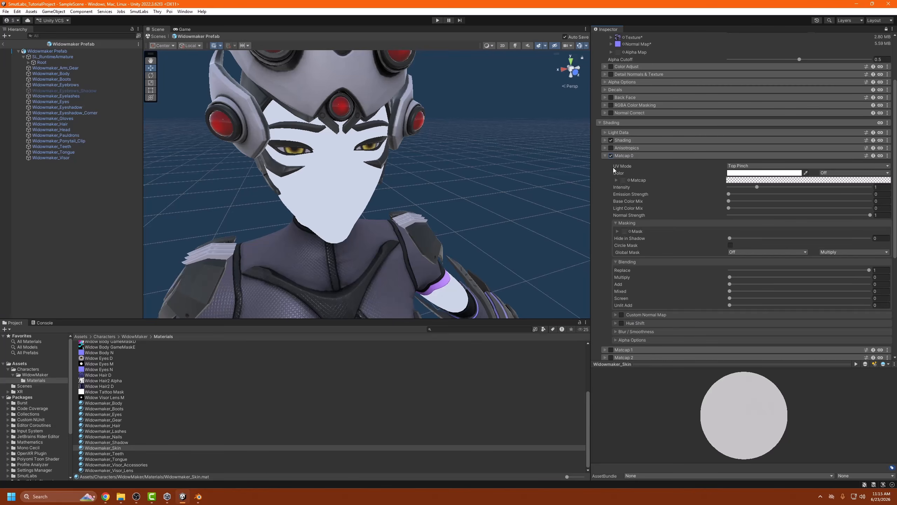
{"action": "left_click", "coordinate": [611, 156]}
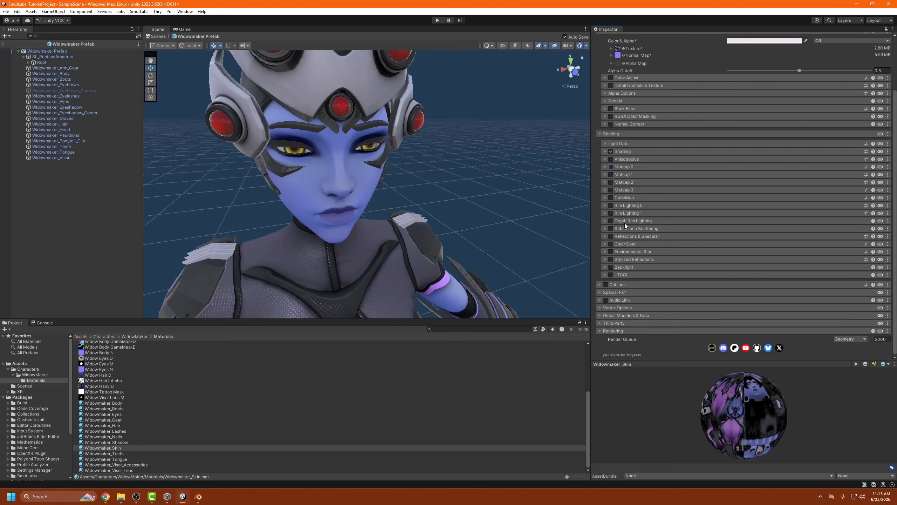
Enable Rim Lighting 0 on the skin material and reduce its width to about 0.148
{"action": "left_click", "coordinate": [610, 206]}
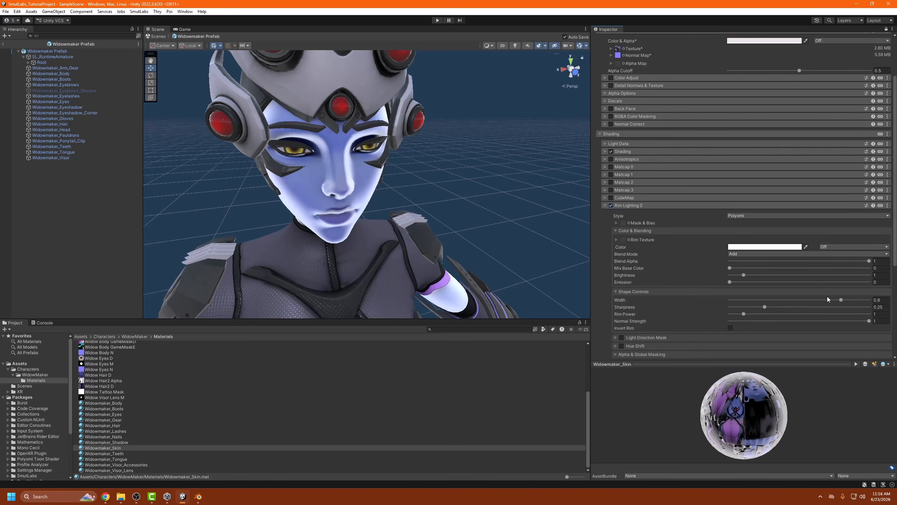
{"action": "left_click_drag", "start_coordinate": [827, 296], "coordinate": [750, 308]}
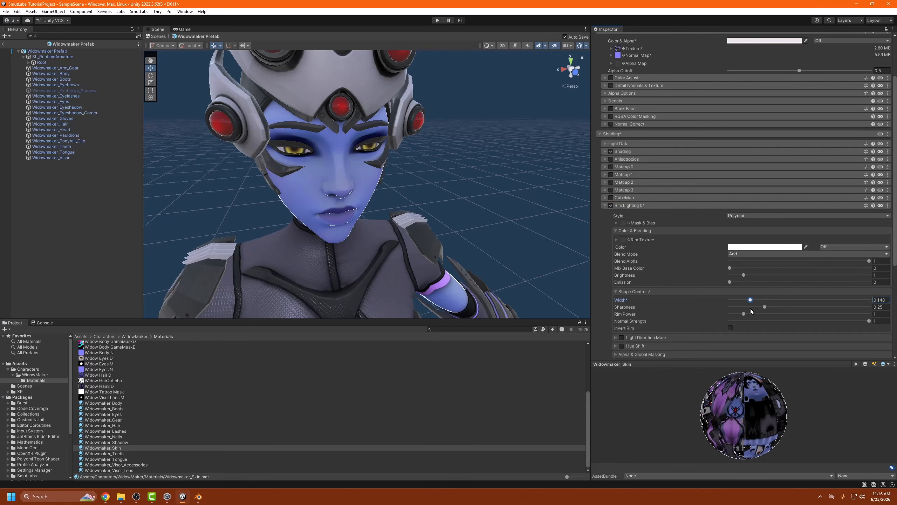
{"action": "left_click_drag", "start_coordinate": [456, 245], "coordinate": [394, 169], "text": "alt"}
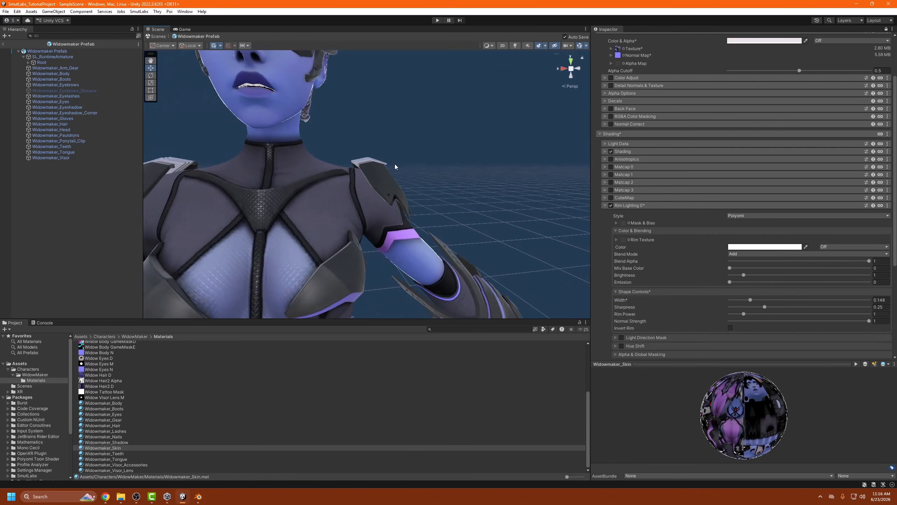
Disable Rim Lighting 0 on the Widowmaker_Skin material and collapse its settings
{"action": "middle_click_drag", "start_coordinate": [395, 166], "coordinate": [404, 212]}
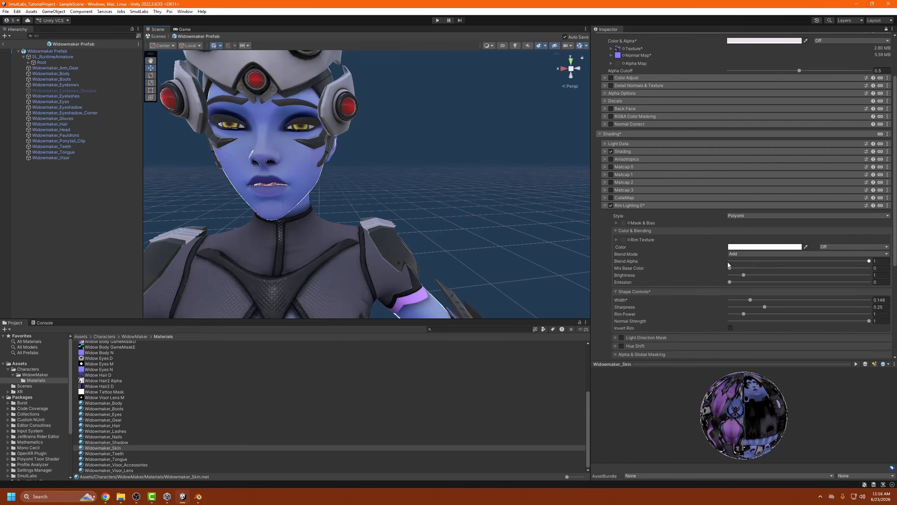
{"action": "left_click", "coordinate": [612, 205]}
{"action": "left_click", "coordinate": [606, 206]}
{"action": "left_click", "coordinate": [606, 205]}
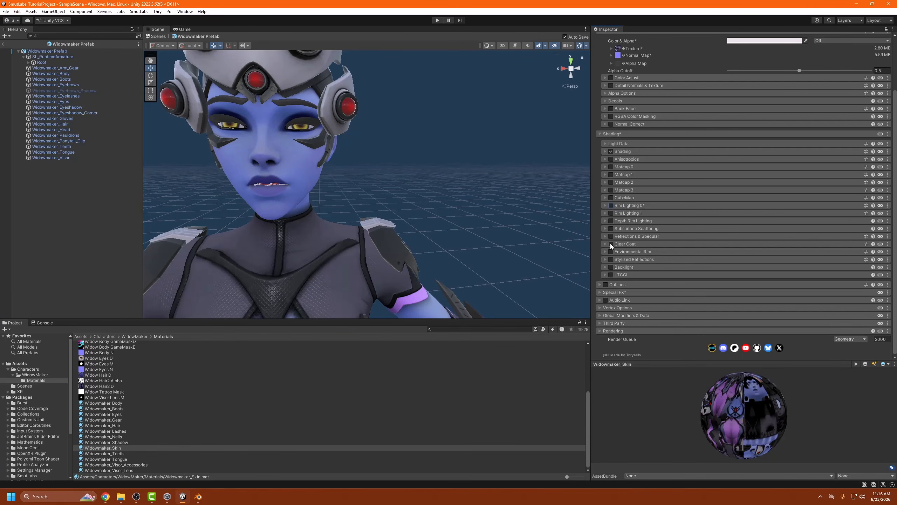
{"action": "scroll", "coordinate": [683, 261], "scroll_direction": "up", "scroll_amount": 4}
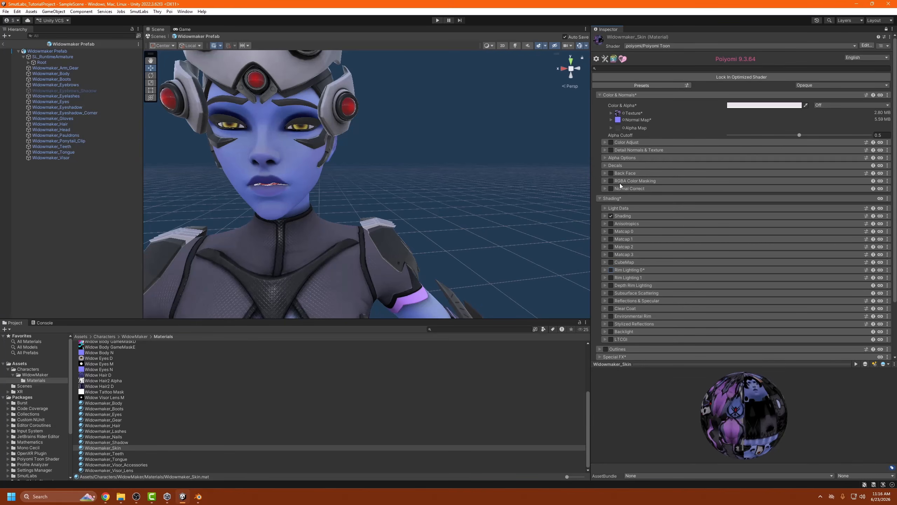
Examine the shading of the character's skin, suit and armour from several distances and angles
{"action": "middle_click_drag", "start_coordinate": [352, 202], "coordinate": [381, 169]}
{"action": "scroll", "coordinate": [381, 186], "scroll_direction": "down", "scroll_amount": 8}
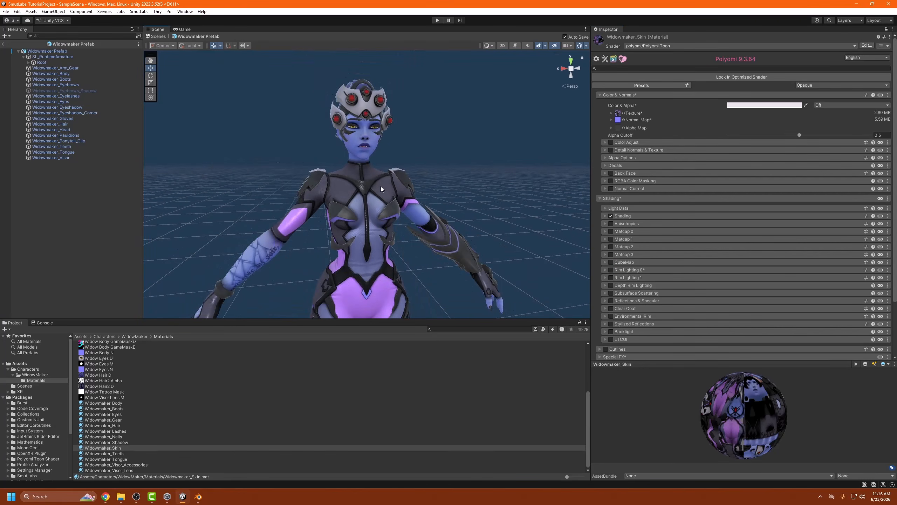
{"action": "left_click_drag", "start_coordinate": [372, 216], "coordinate": [400, 211], "text": "alt"}
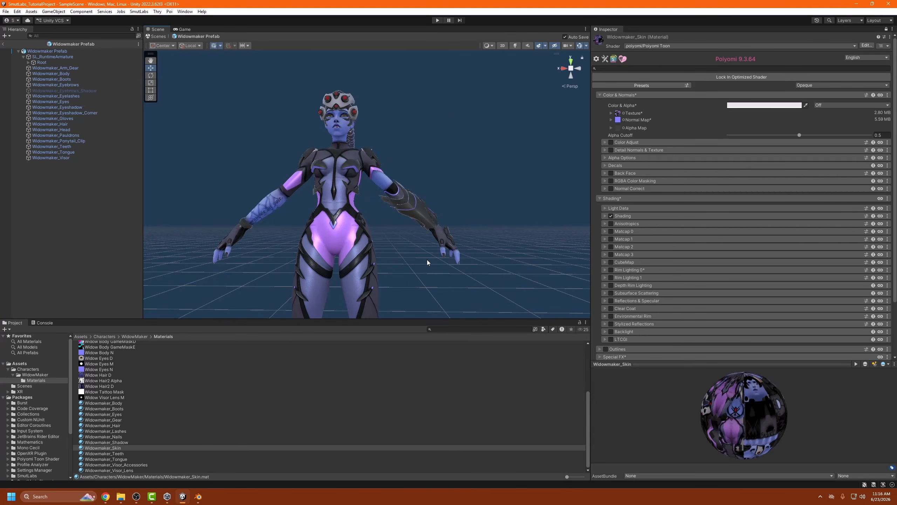
{"action": "scroll", "coordinate": [385, 219], "scroll_direction": "up", "scroll_amount": 7}
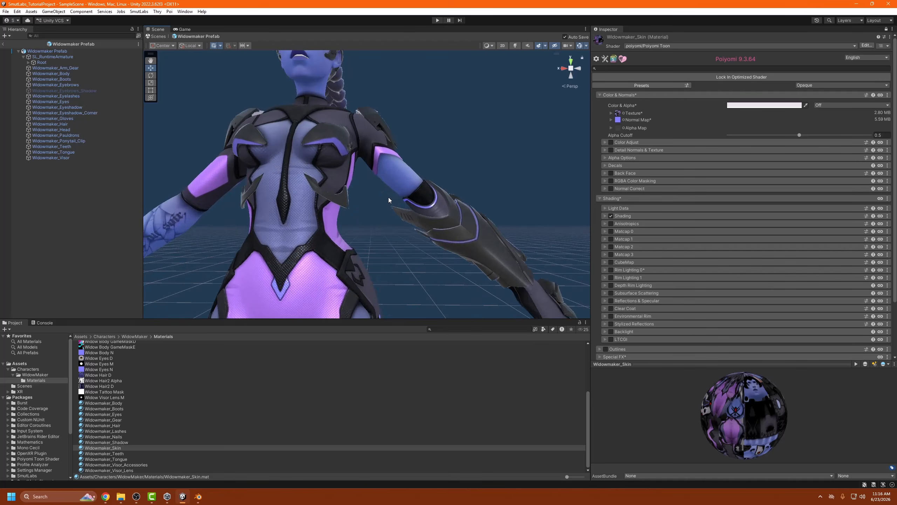
{"action": "left_click_drag", "start_coordinate": [488, 162], "coordinate": [532, 212], "text": "alt"}
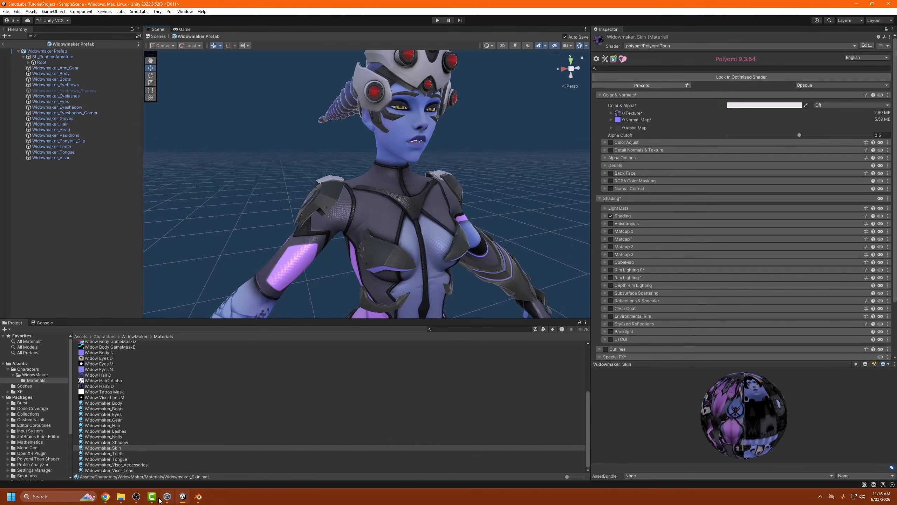